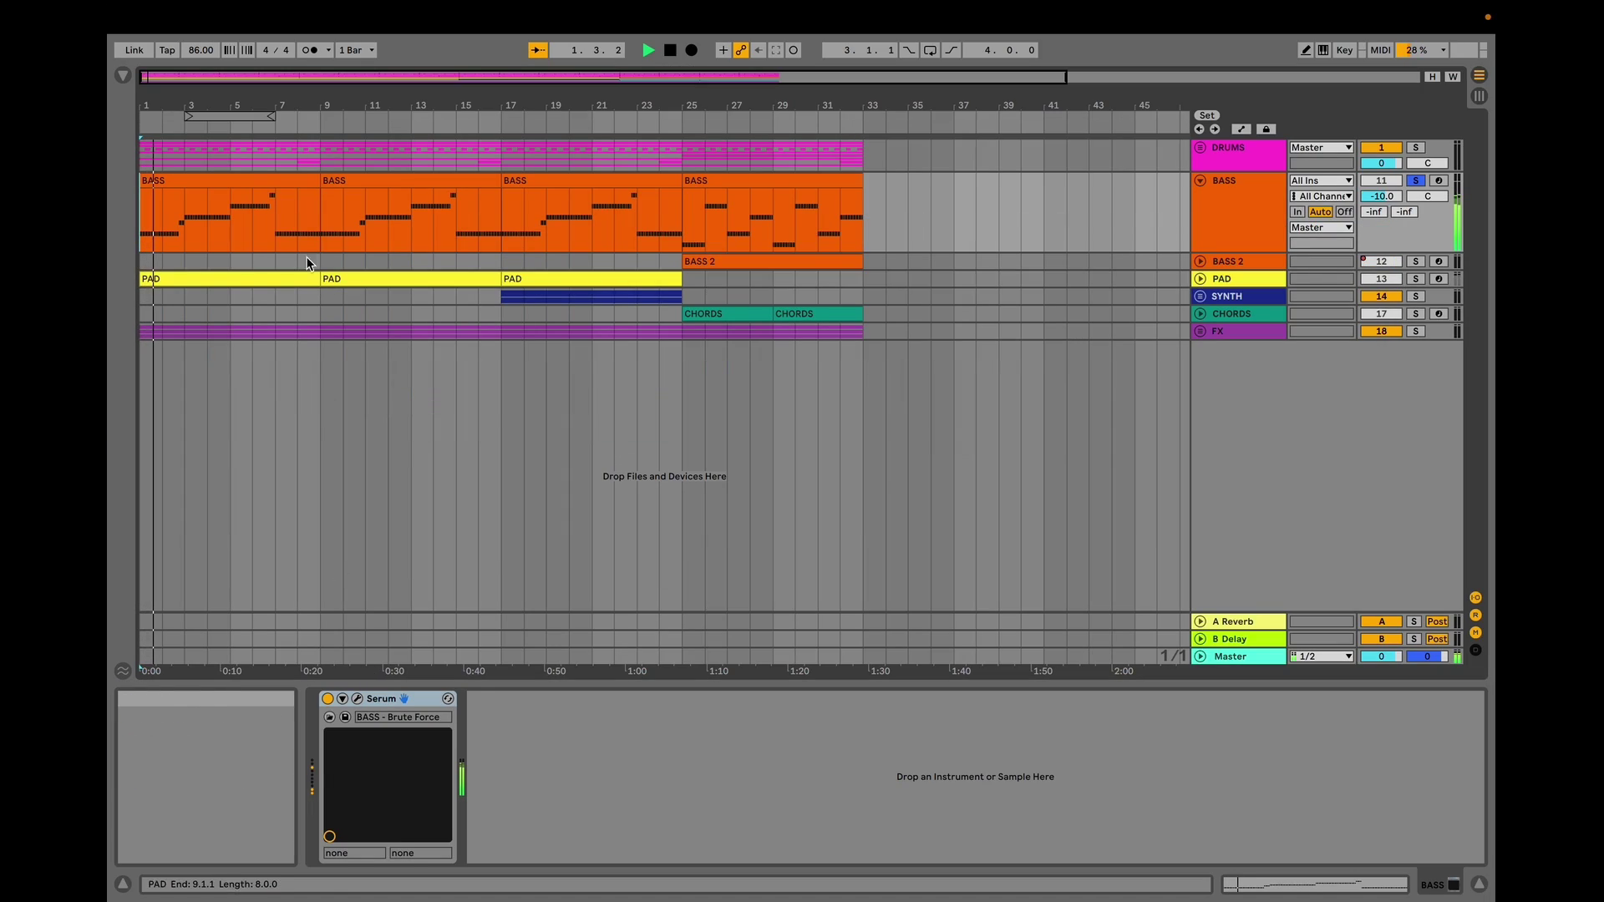
- Inspect the first BASS clip's notes in an enlarged piano roll, then open the BASS Serum window
double_click(258, 180)
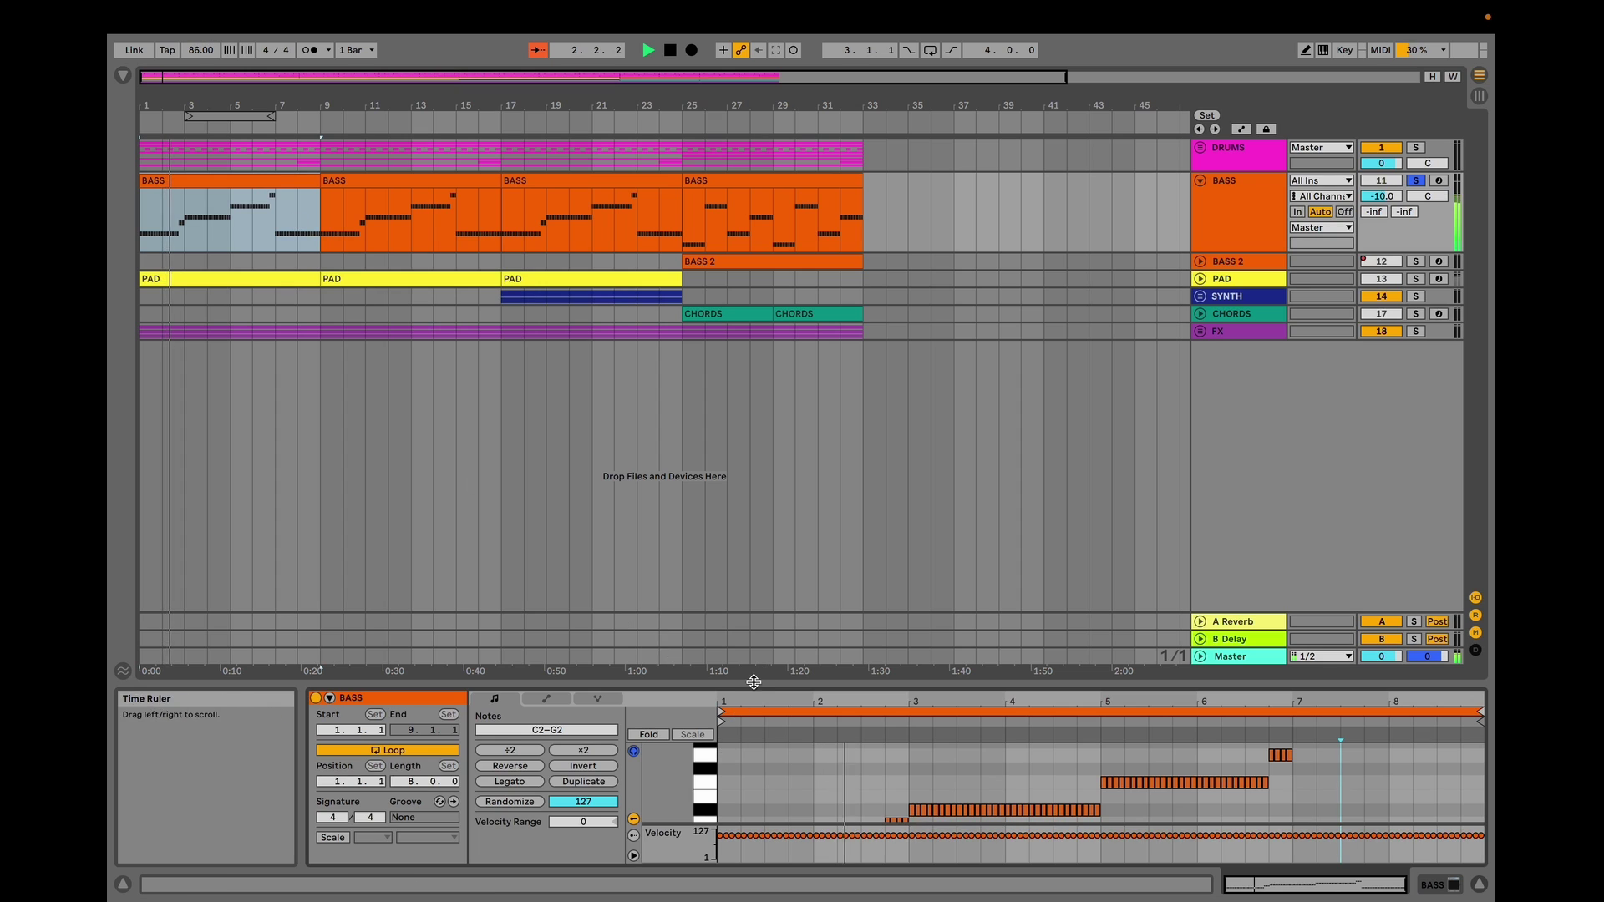
left_click_drag(752, 684, 752, 591)
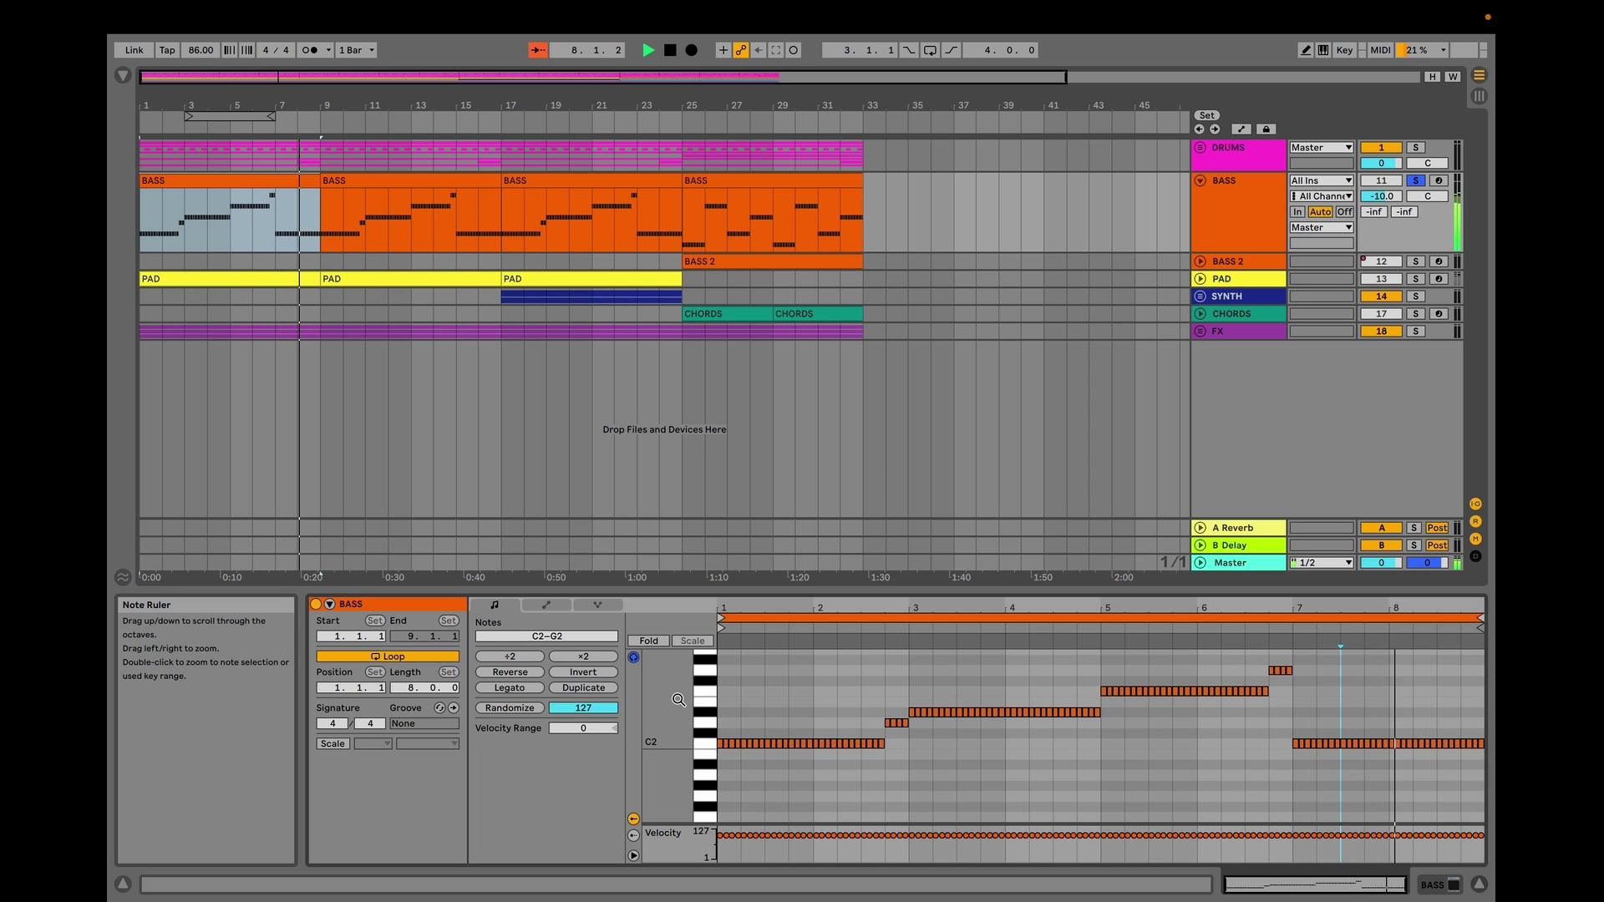
key("space")
left_click(1275, 219)
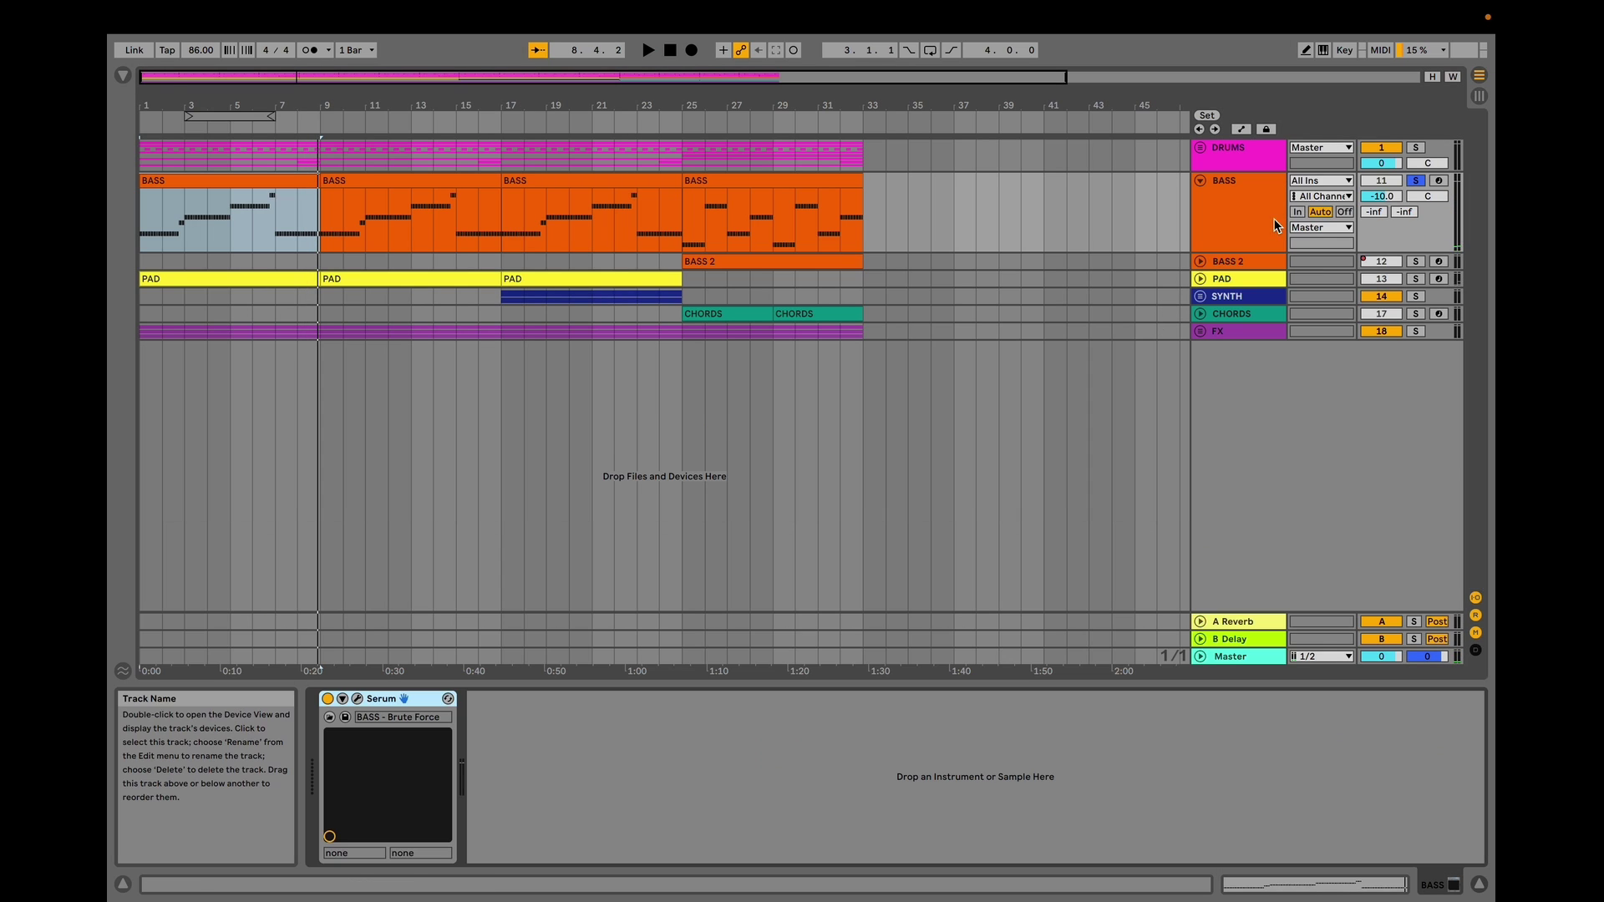
left_click(354, 700)
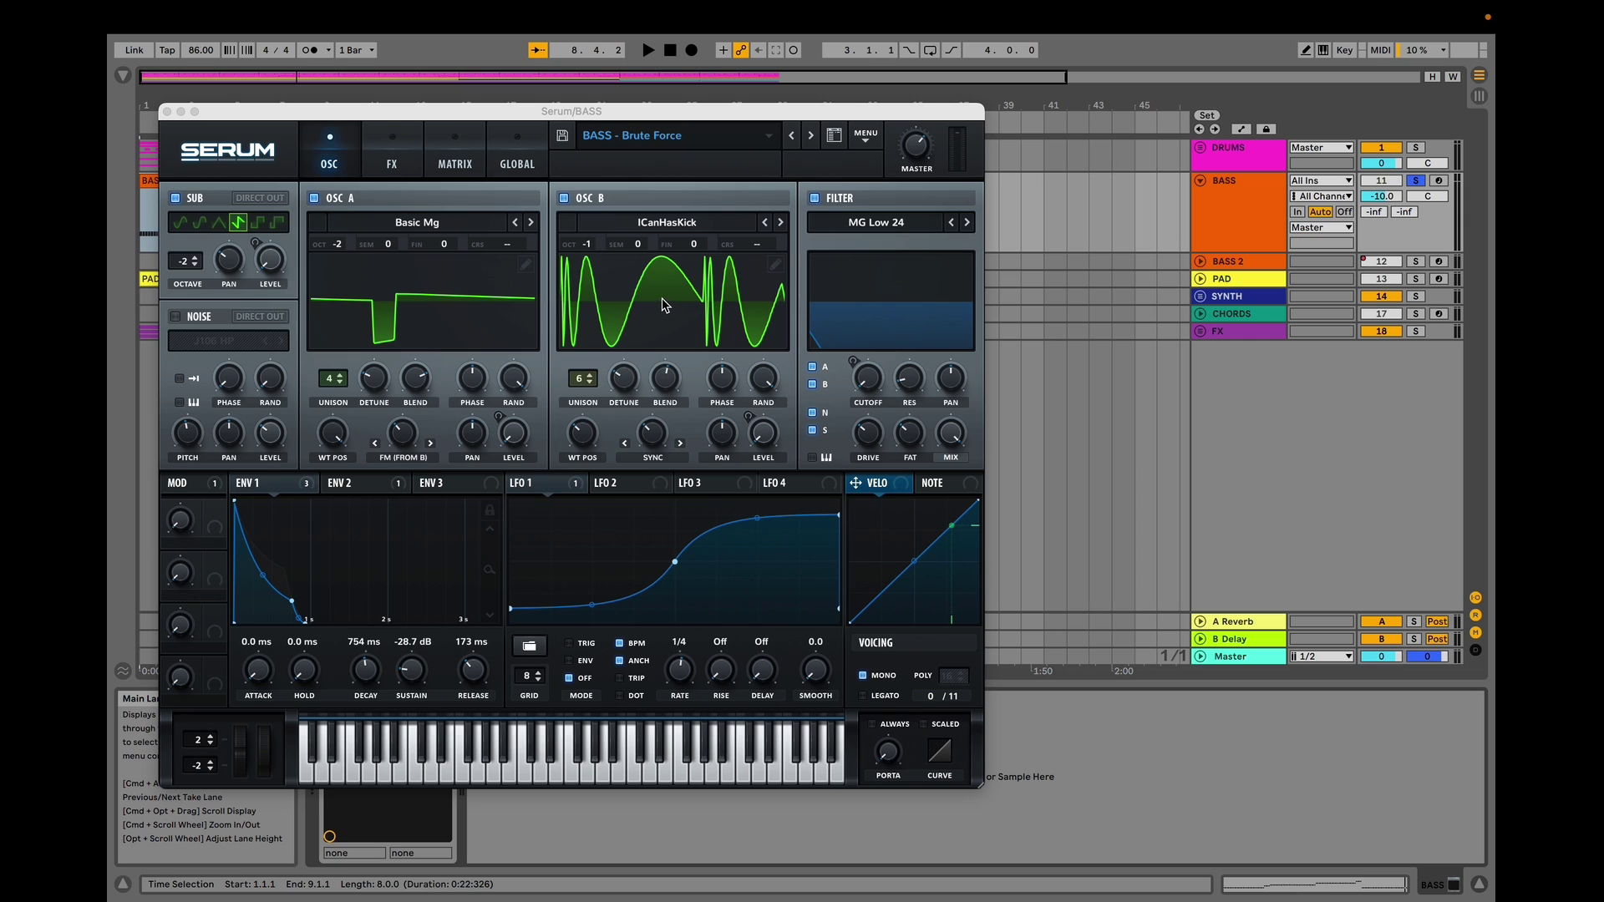
- Review the BASS patch's ENV 2 settings in Serum, then switch to the MATRIX page
left_click(653, 449)
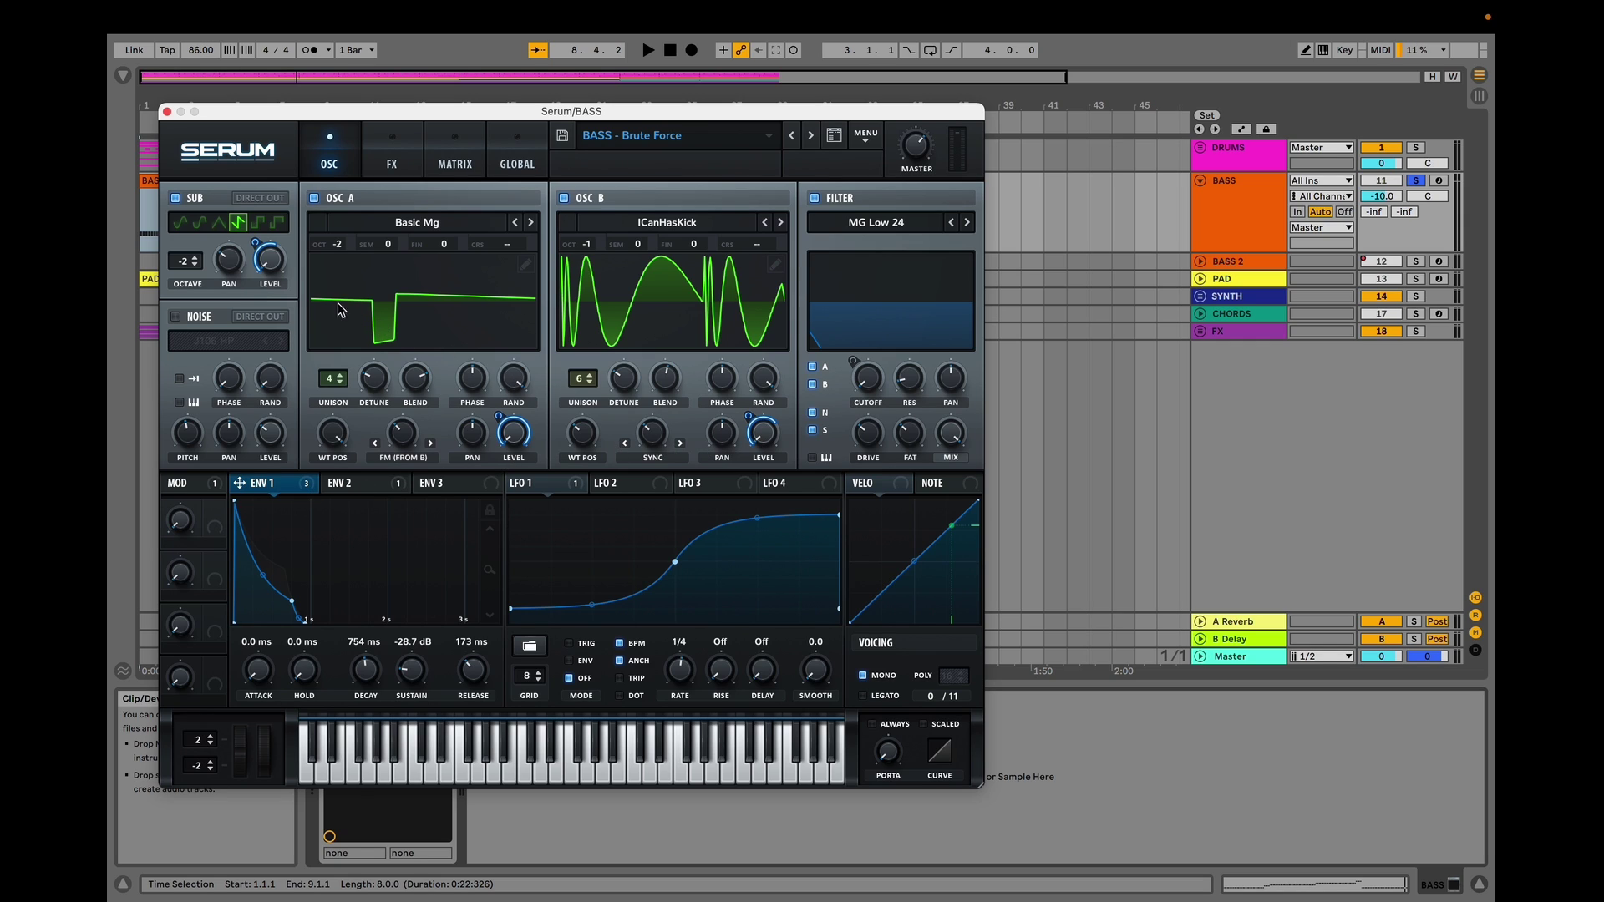
left_click(364, 488)
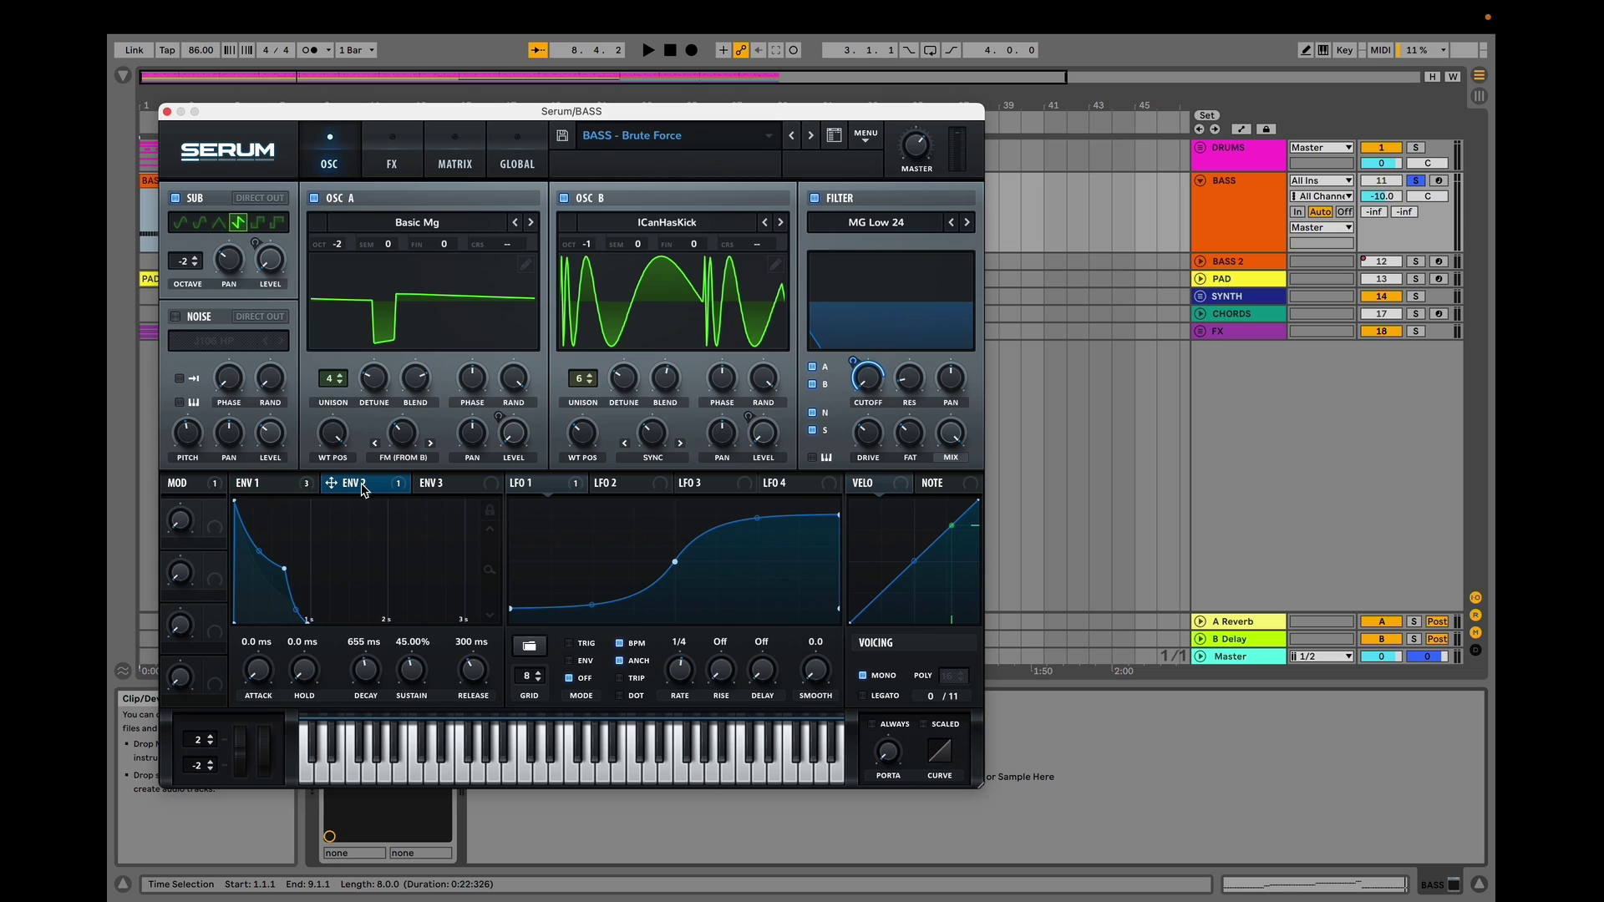
mouse_move(885, 385)
mouse_move(574, 490)
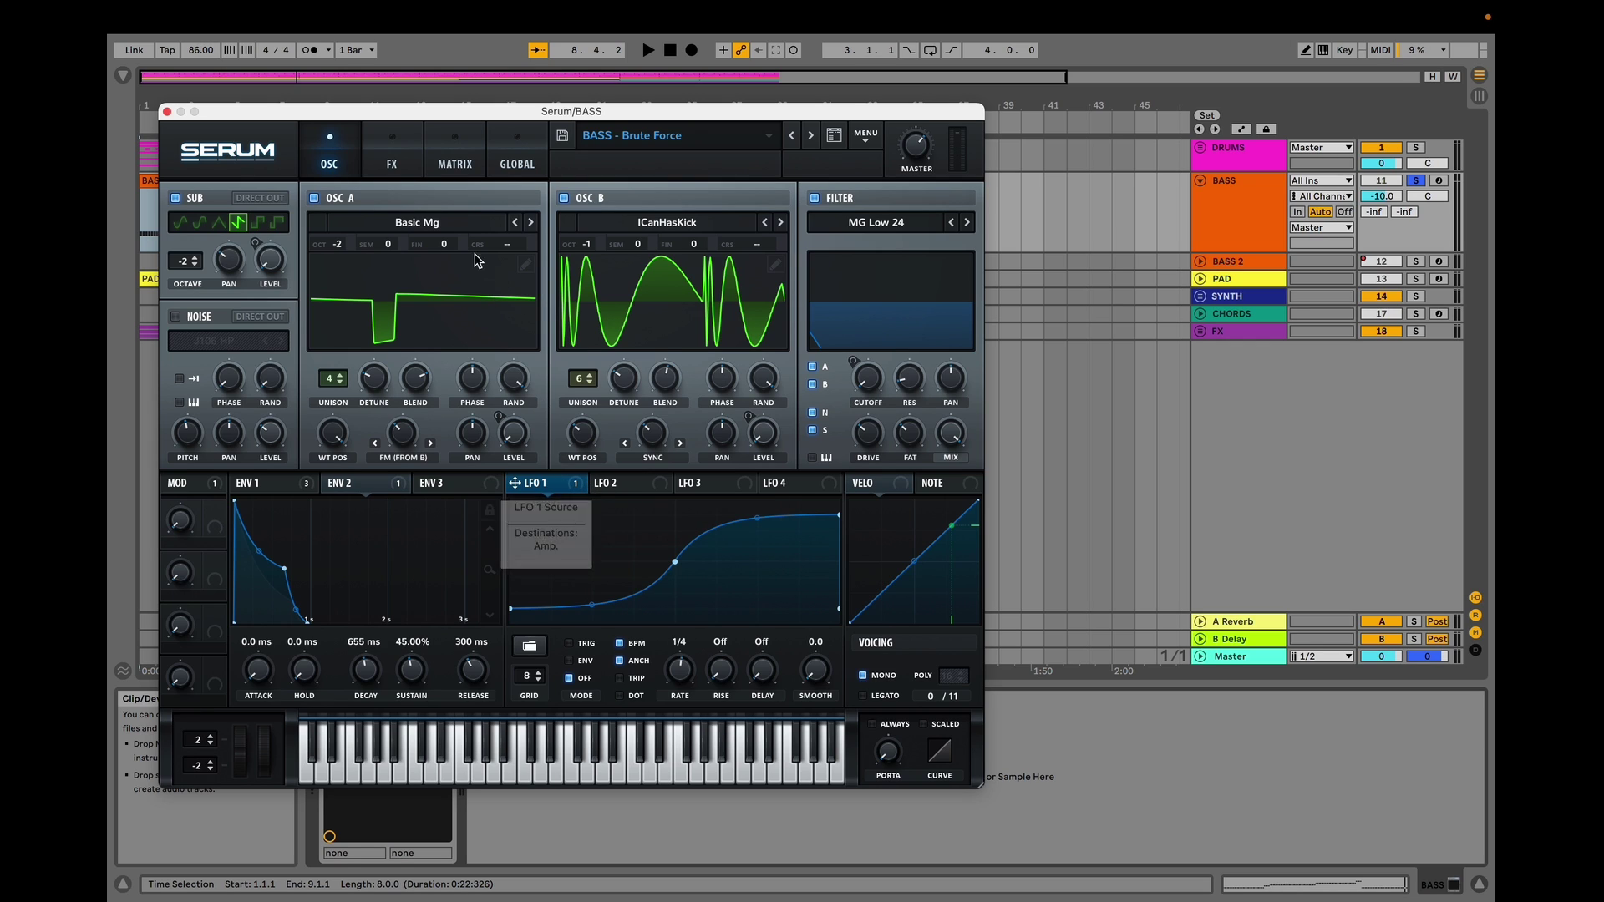
left_click(465, 165)
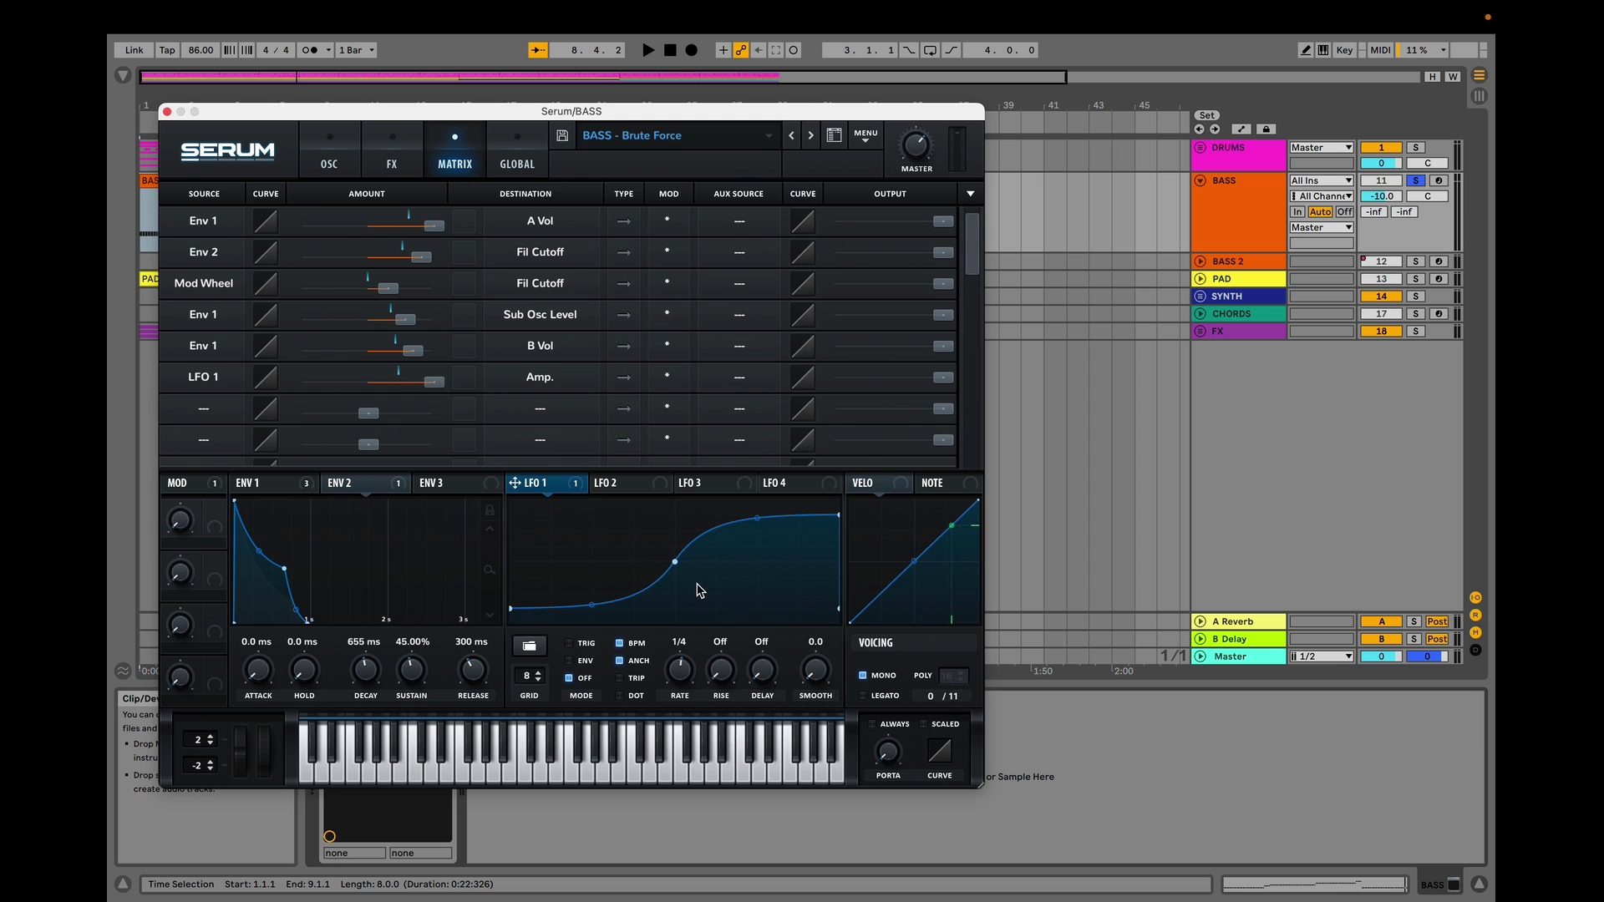
- Keep Amp. as LFO 1's destination and set its amount to 93 while the bass plays
left_click(536, 384)
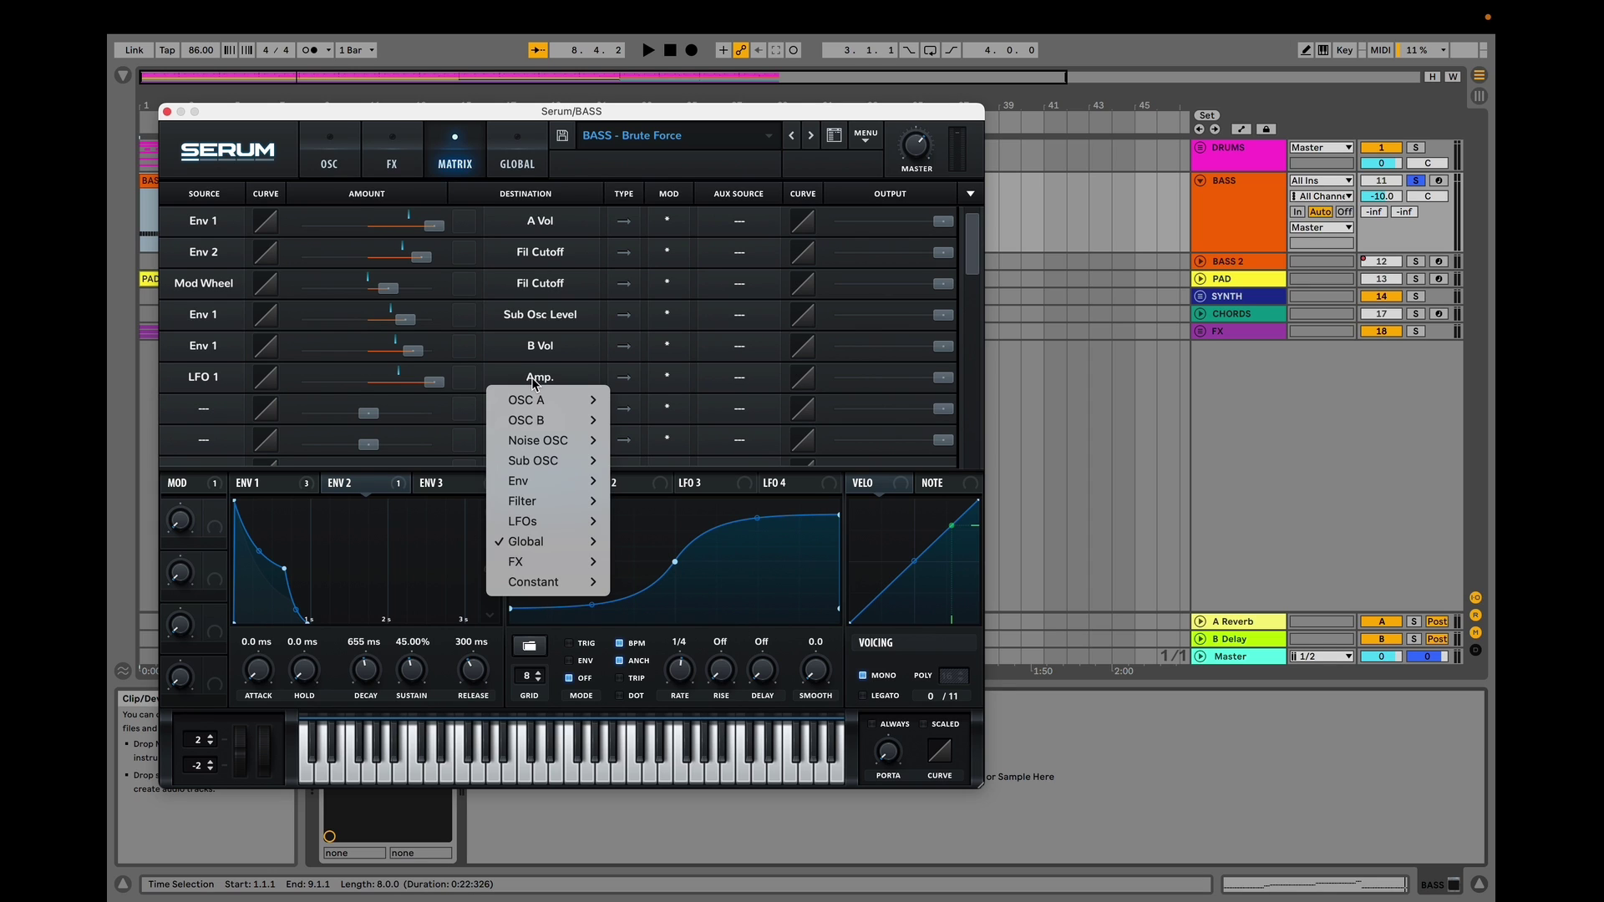
mouse_move(541, 541)
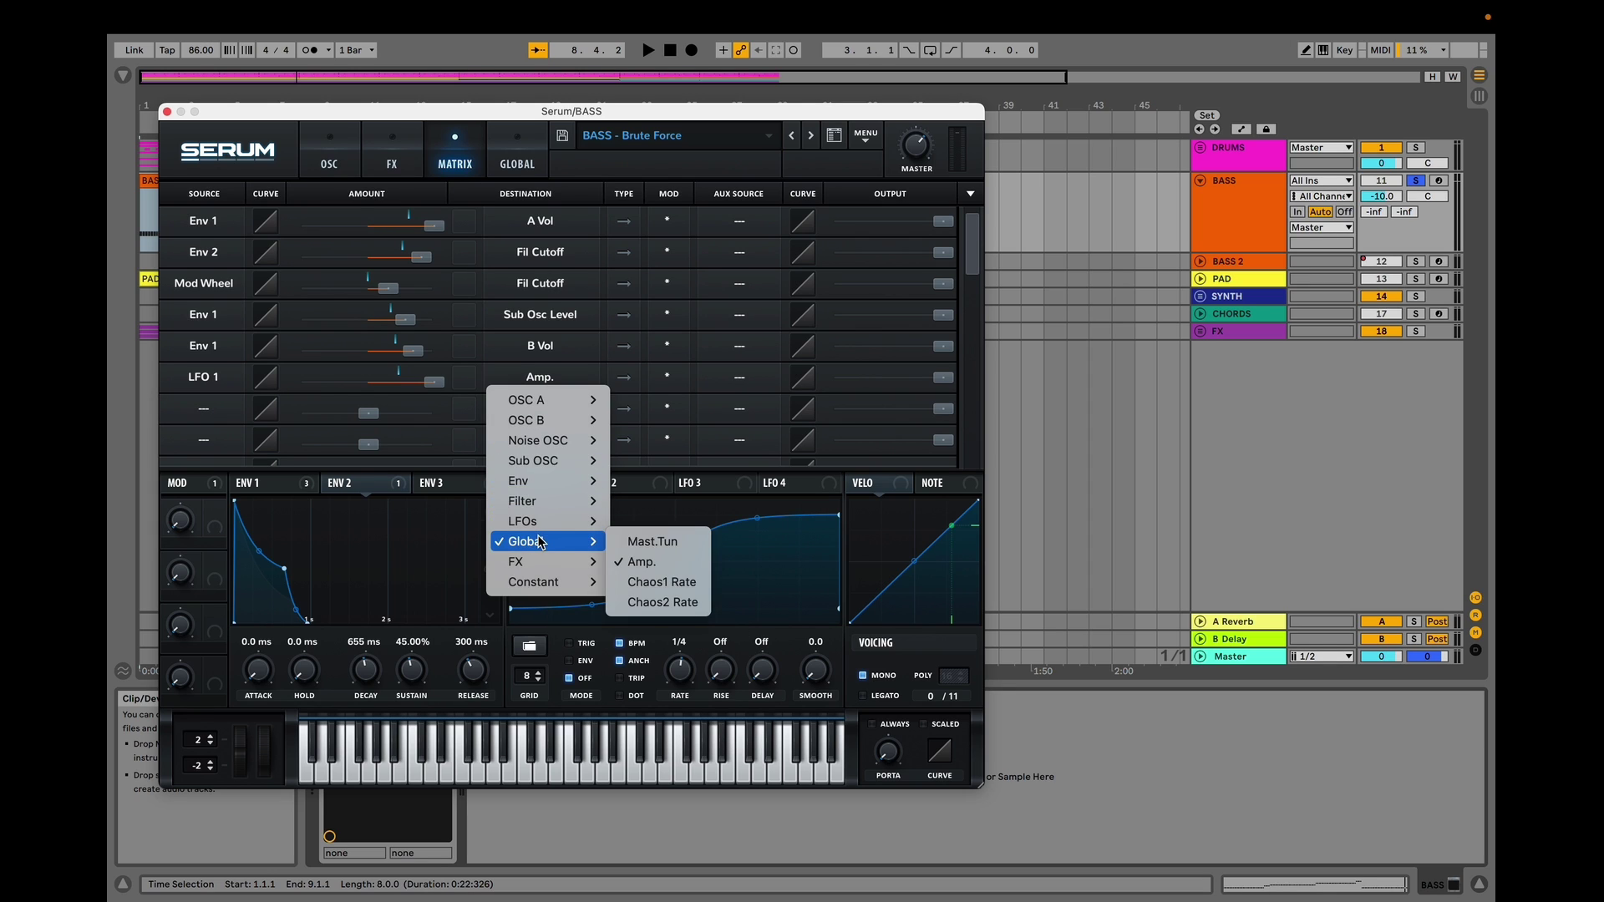
left_click(655, 562)
key("space")
mouse_move(435, 384)
left_mouse_down()
mouse_move(348, 388)
mouse_move(451, 385)
left_mouse_up()
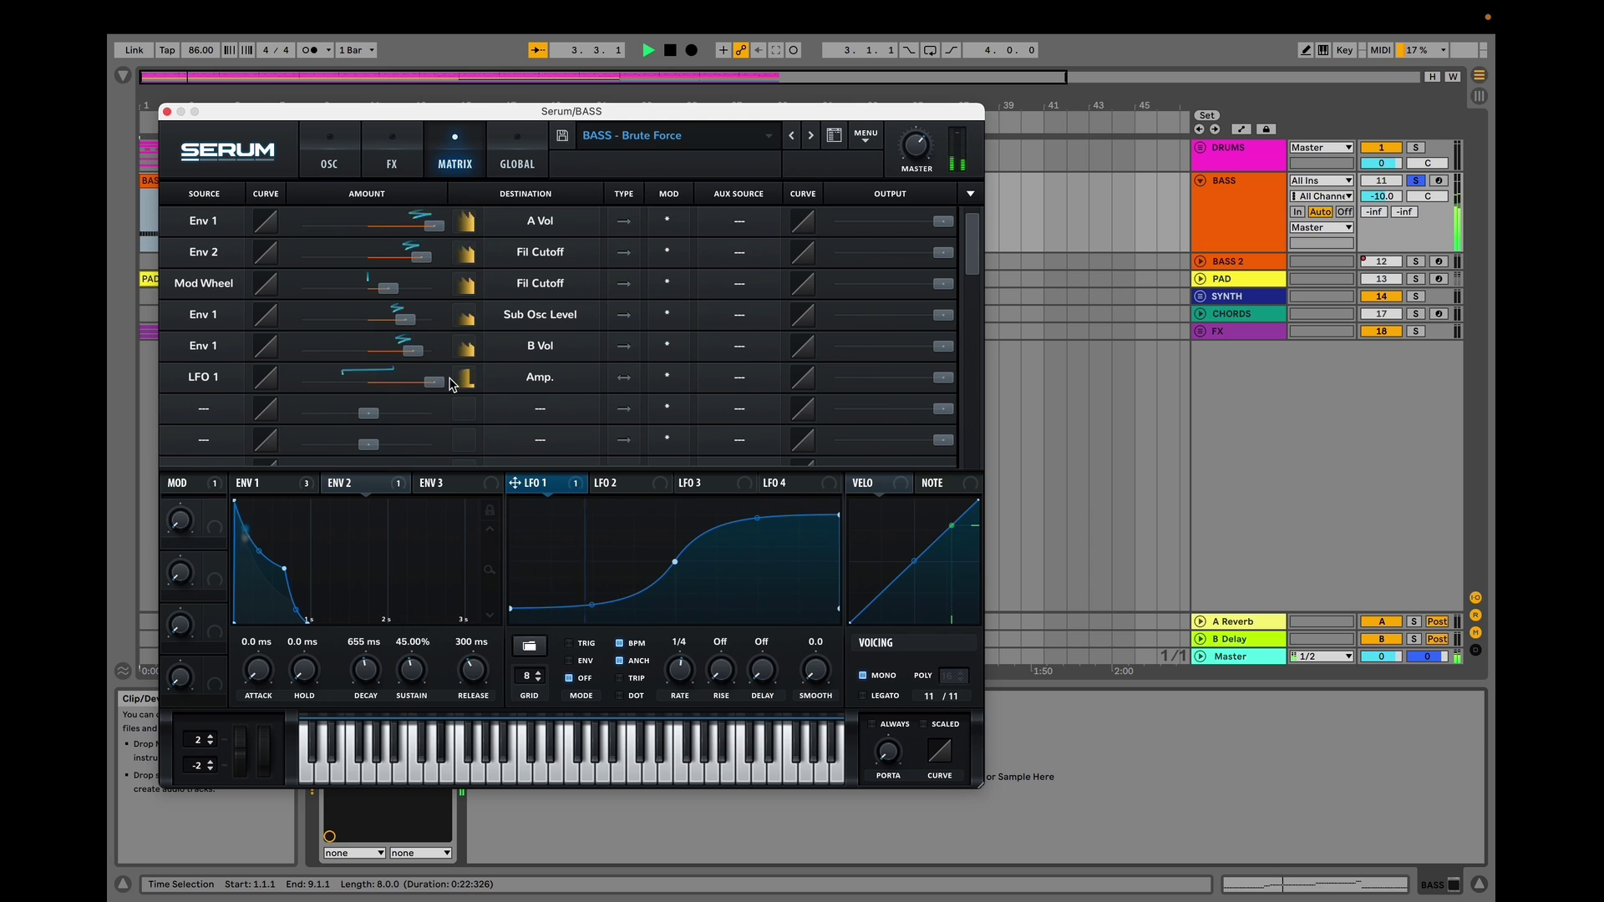
left_click_drag(436, 386, 424, 387)
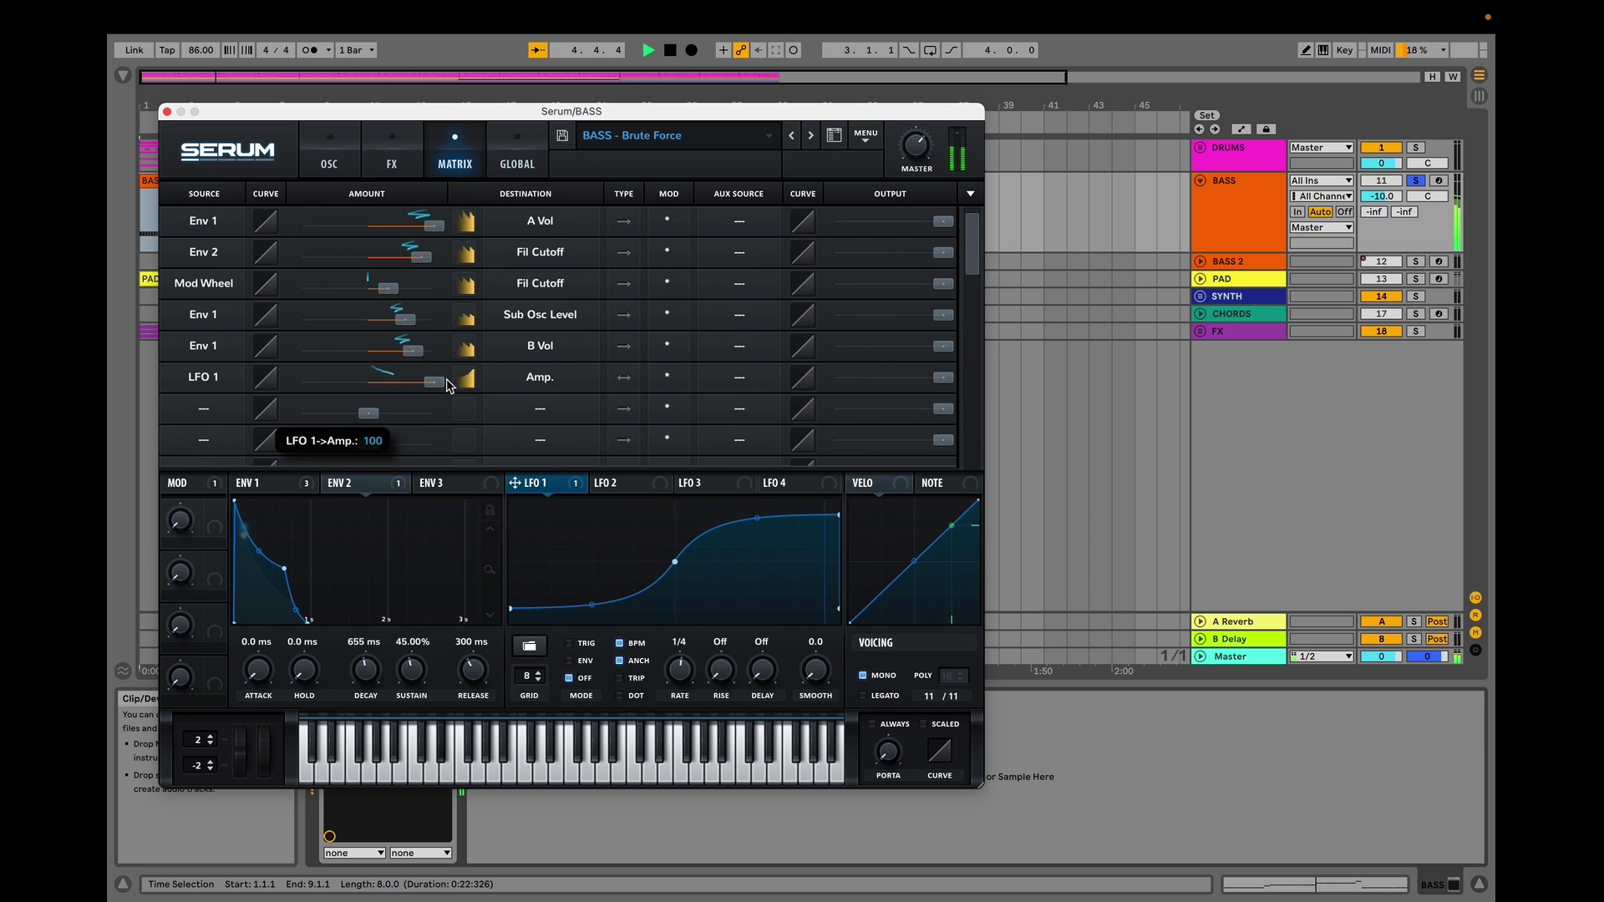
left_click(330, 154)
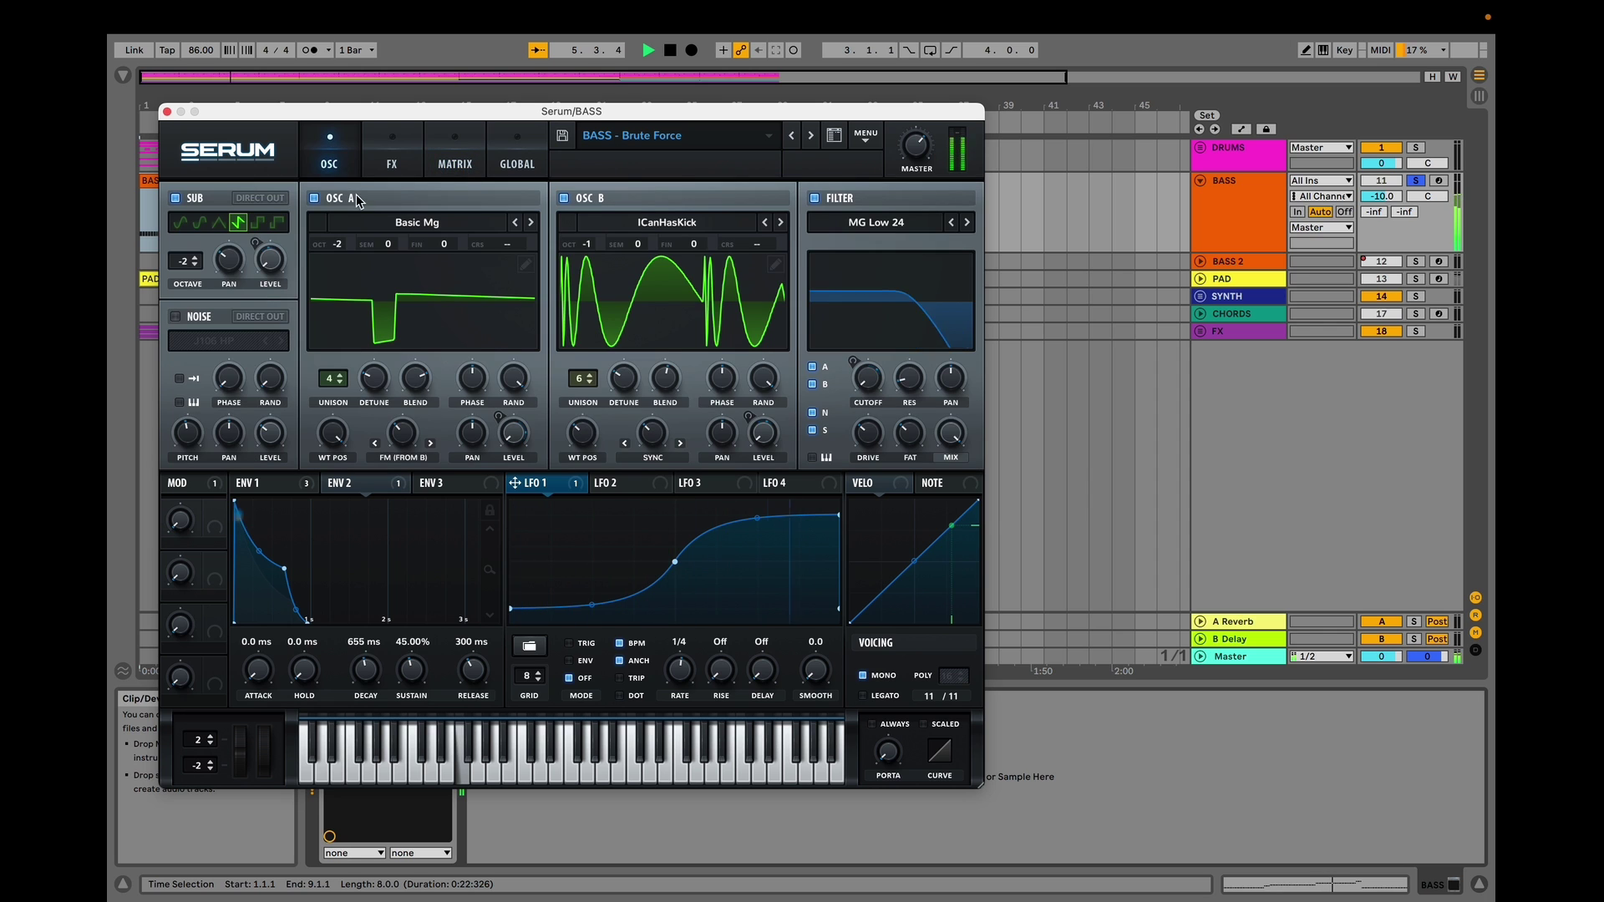
- Close the BASS Serum window, select the BASS 2 track and play from bar 25
key("super+alt+p")
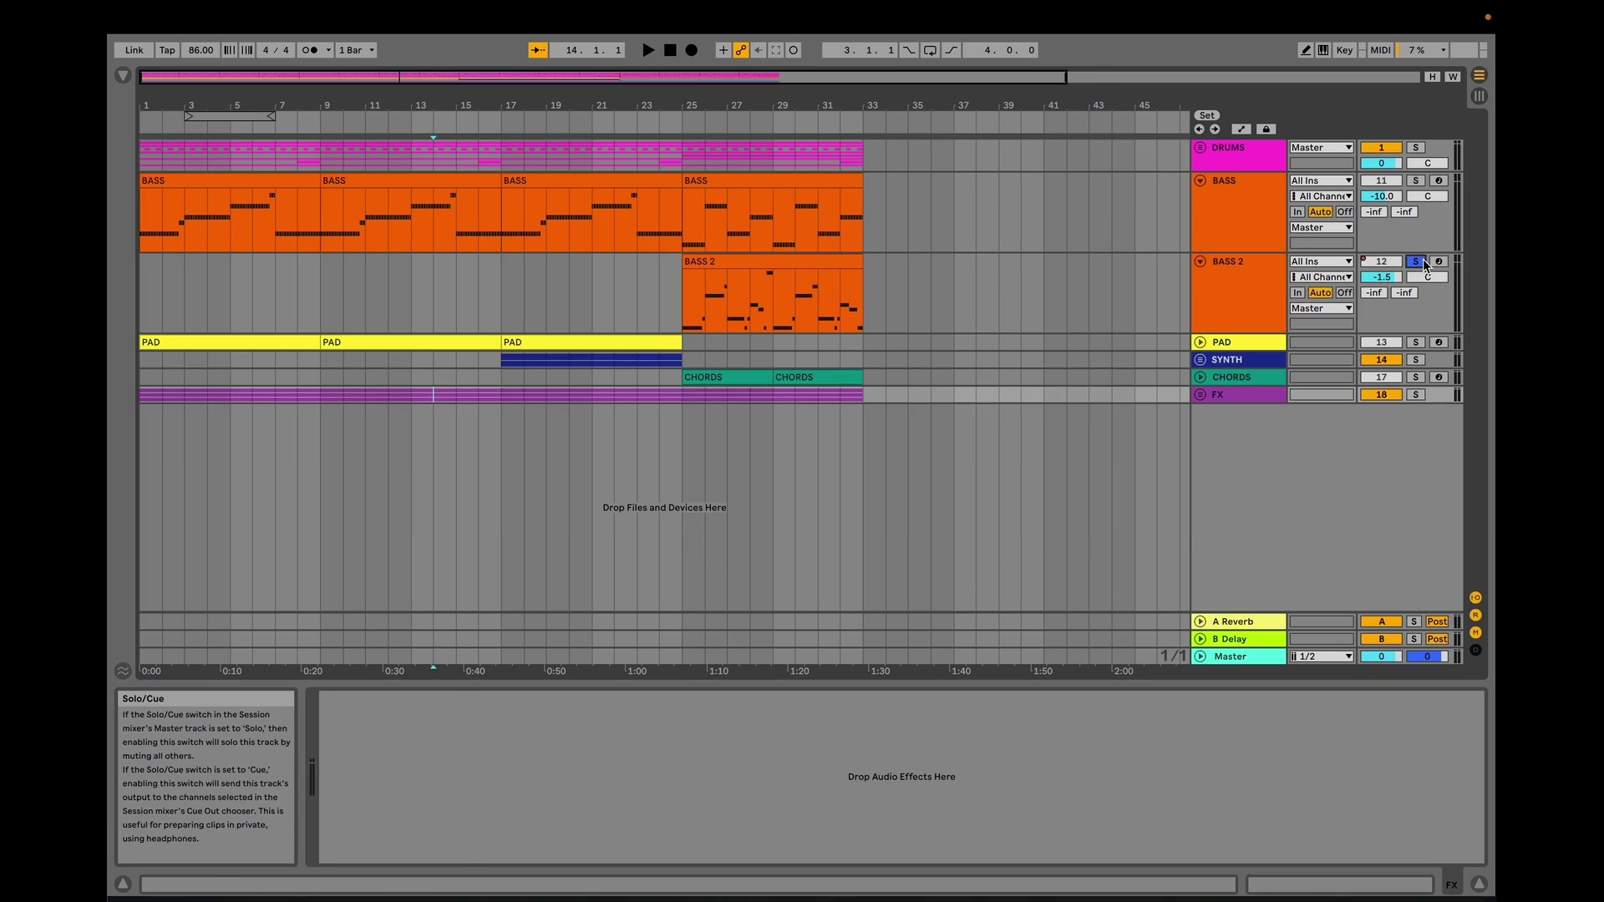
left_click(677, 307)
key("space")
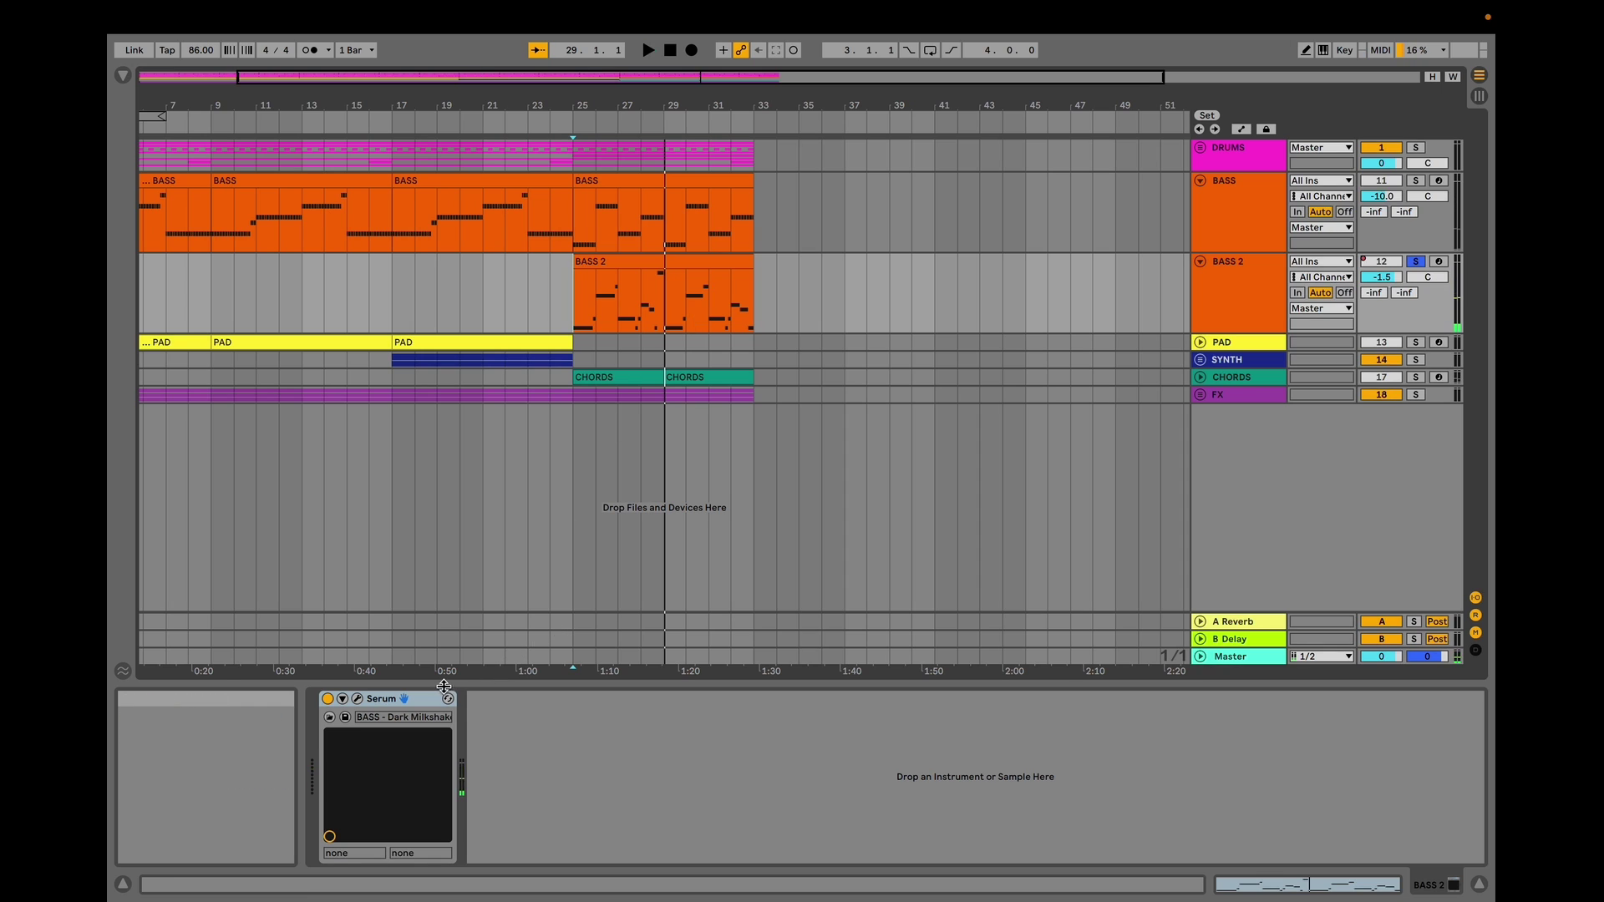
- Open the BASS 2 Serum window, move it up and left, and view ENV 2
left_click(358, 699)
left_click_drag(733, 219, 700, 157)
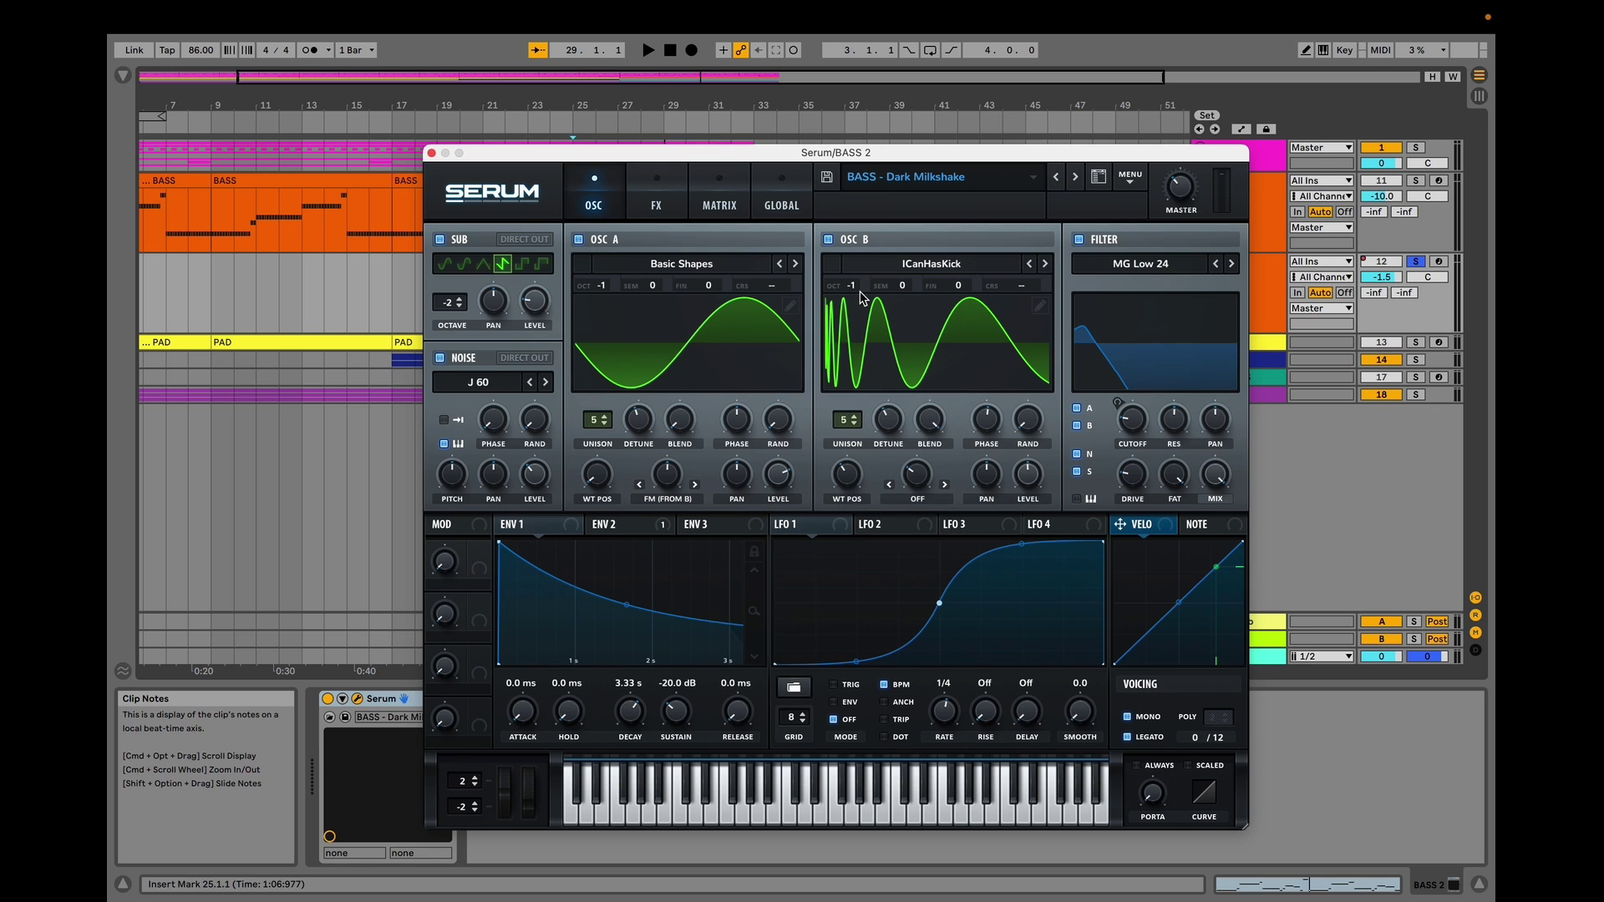
left_click(635, 525)
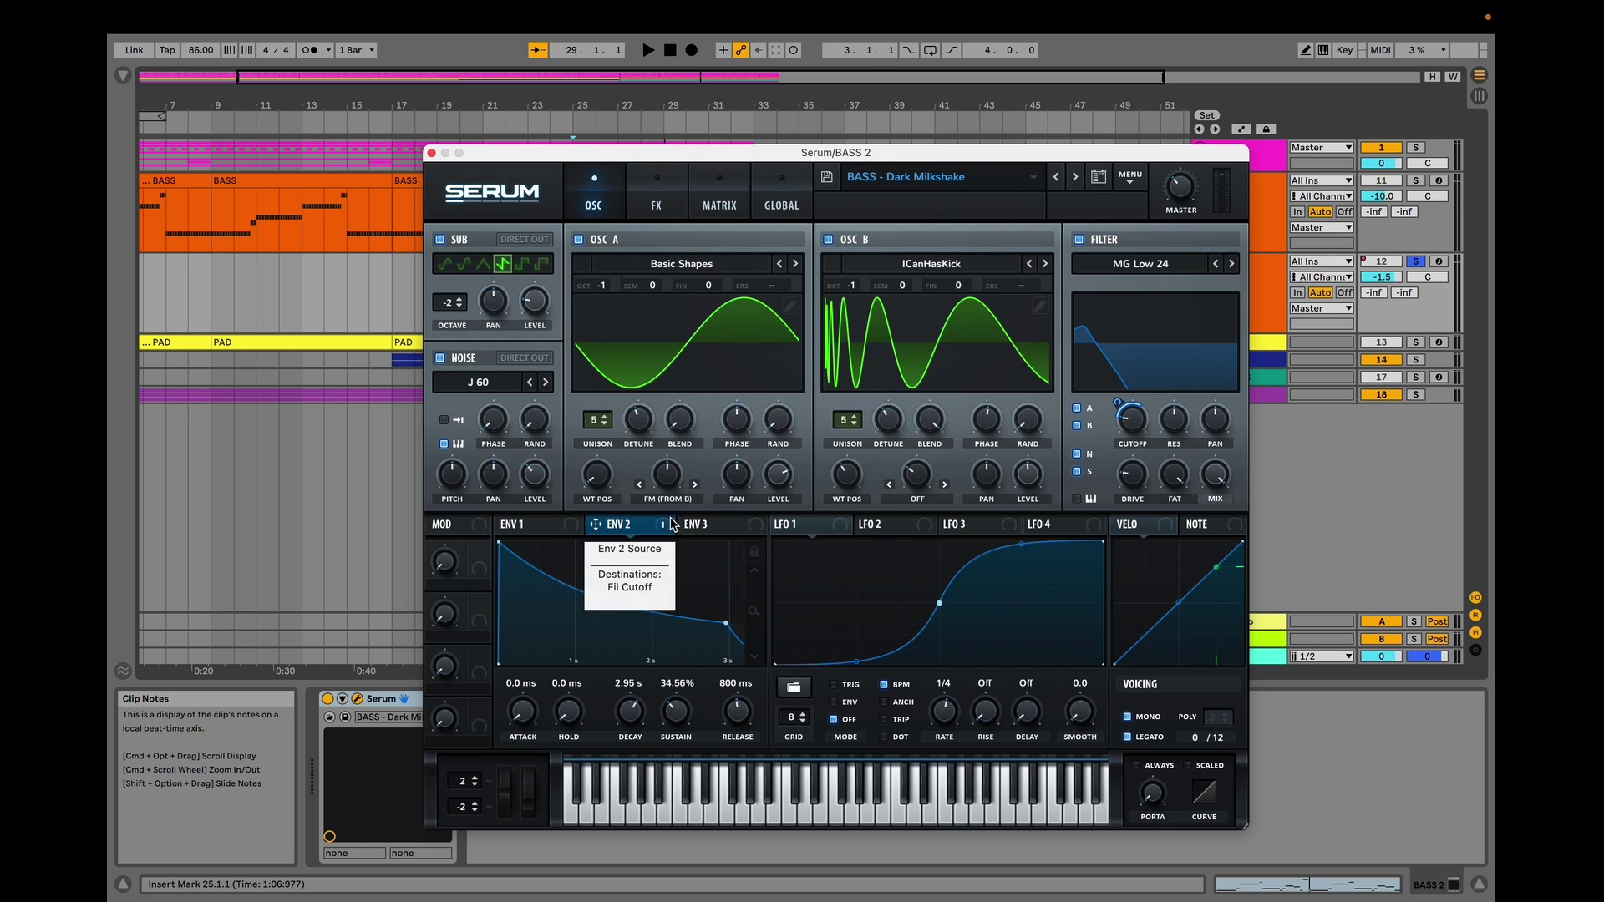
- Compare filter resonance at 0% and 60% during playback, then show the FX page
key("space")
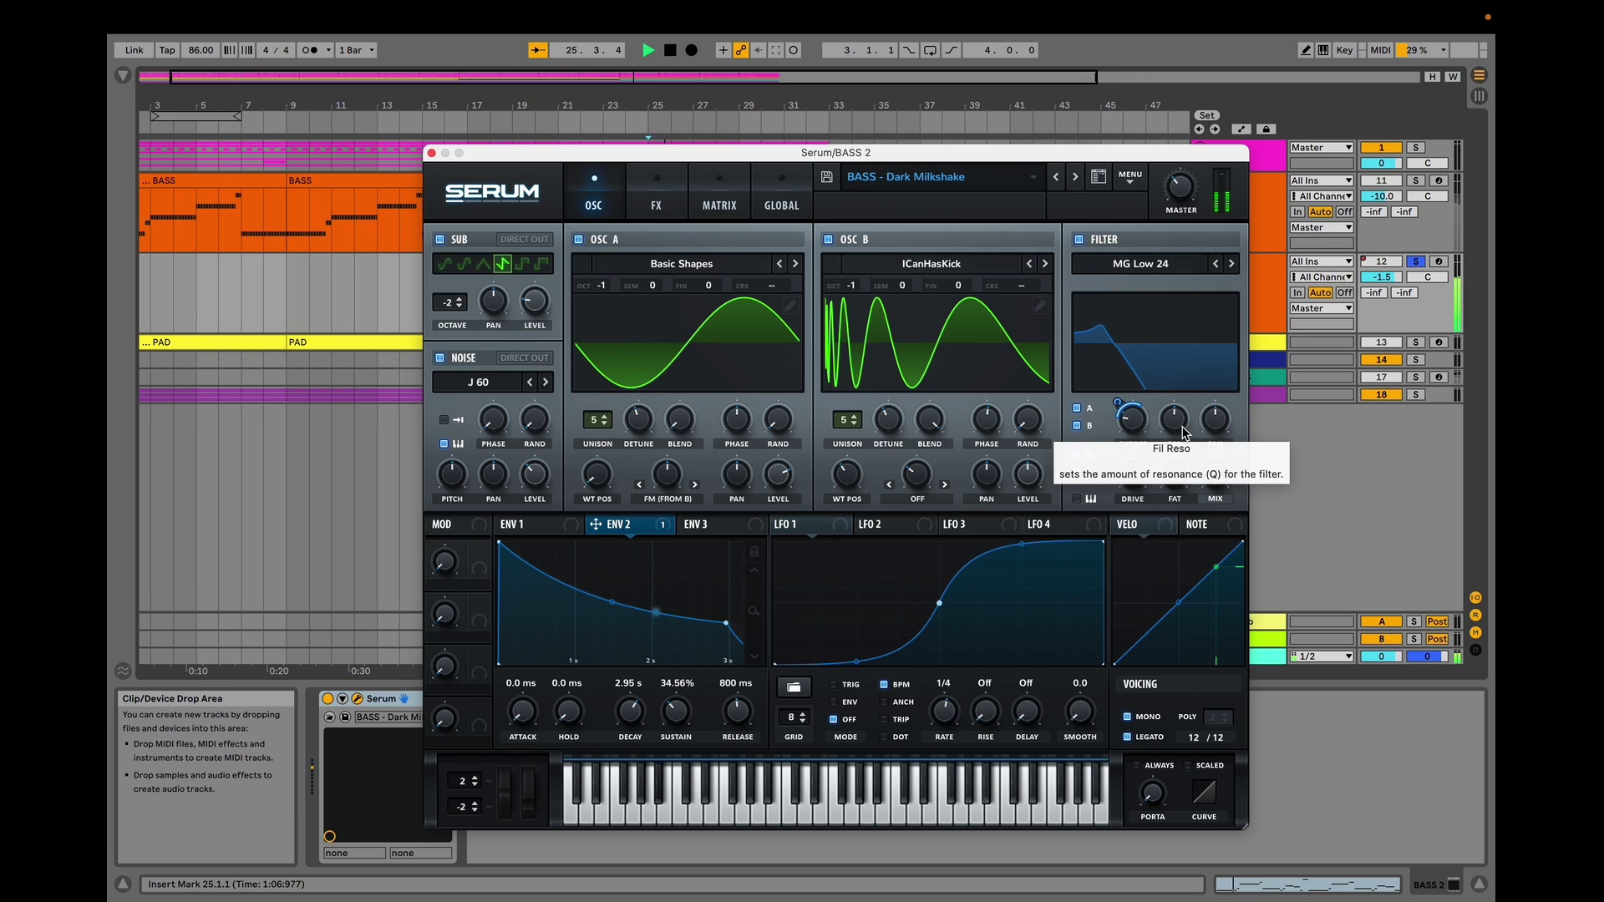
left_click_drag(1185, 434, 1180, 488)
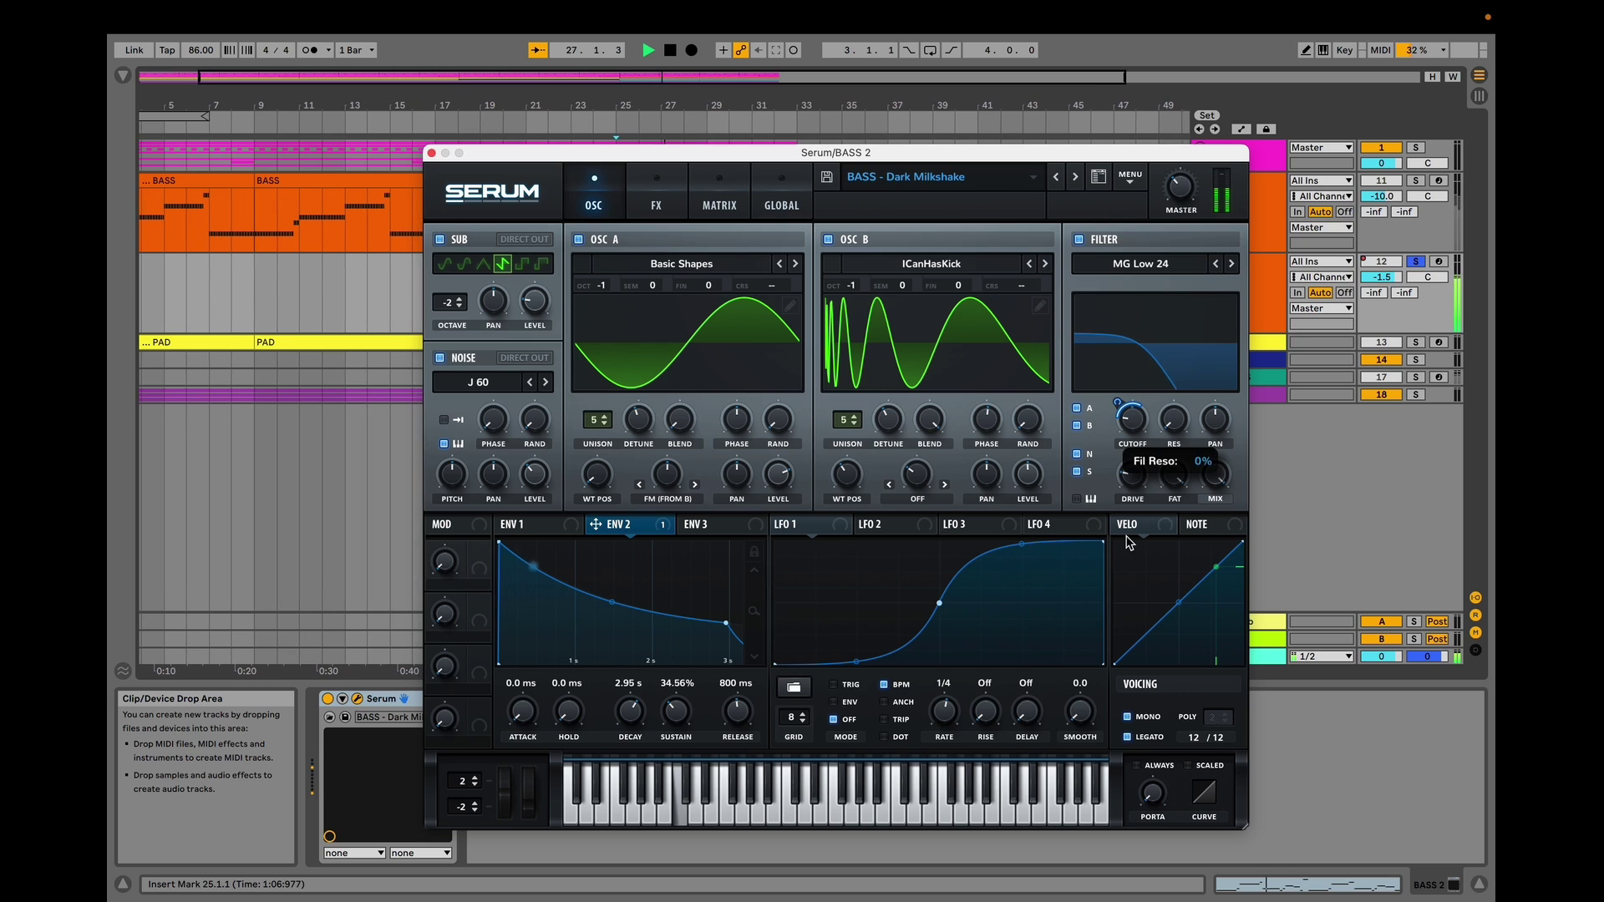
left_click_drag(1140, 389, 1141, 367)
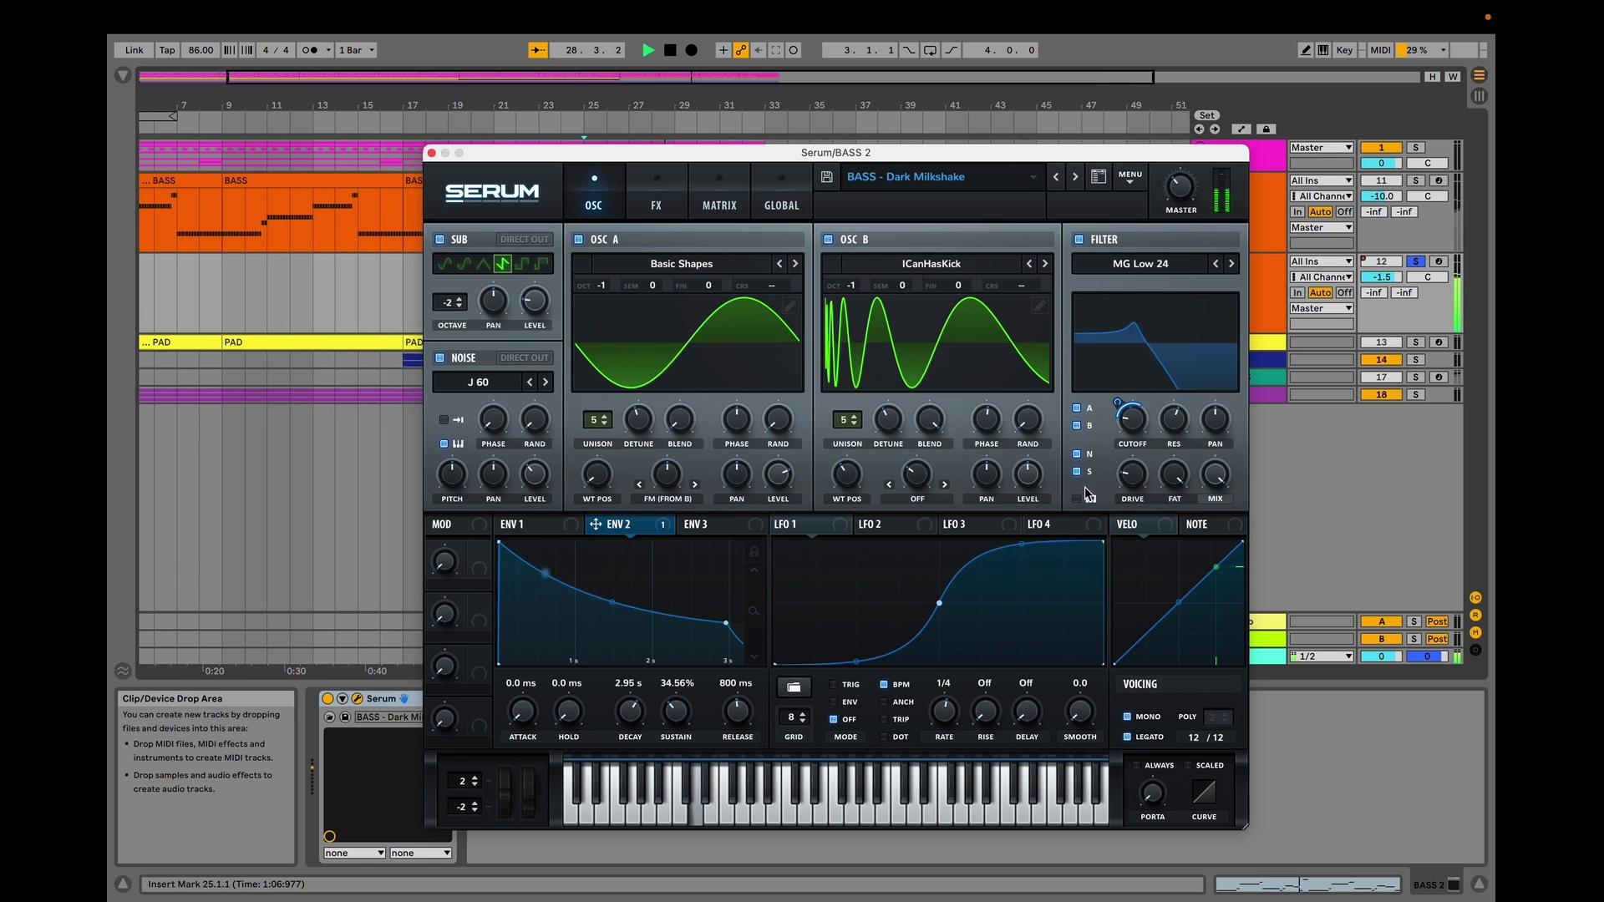
key("space")
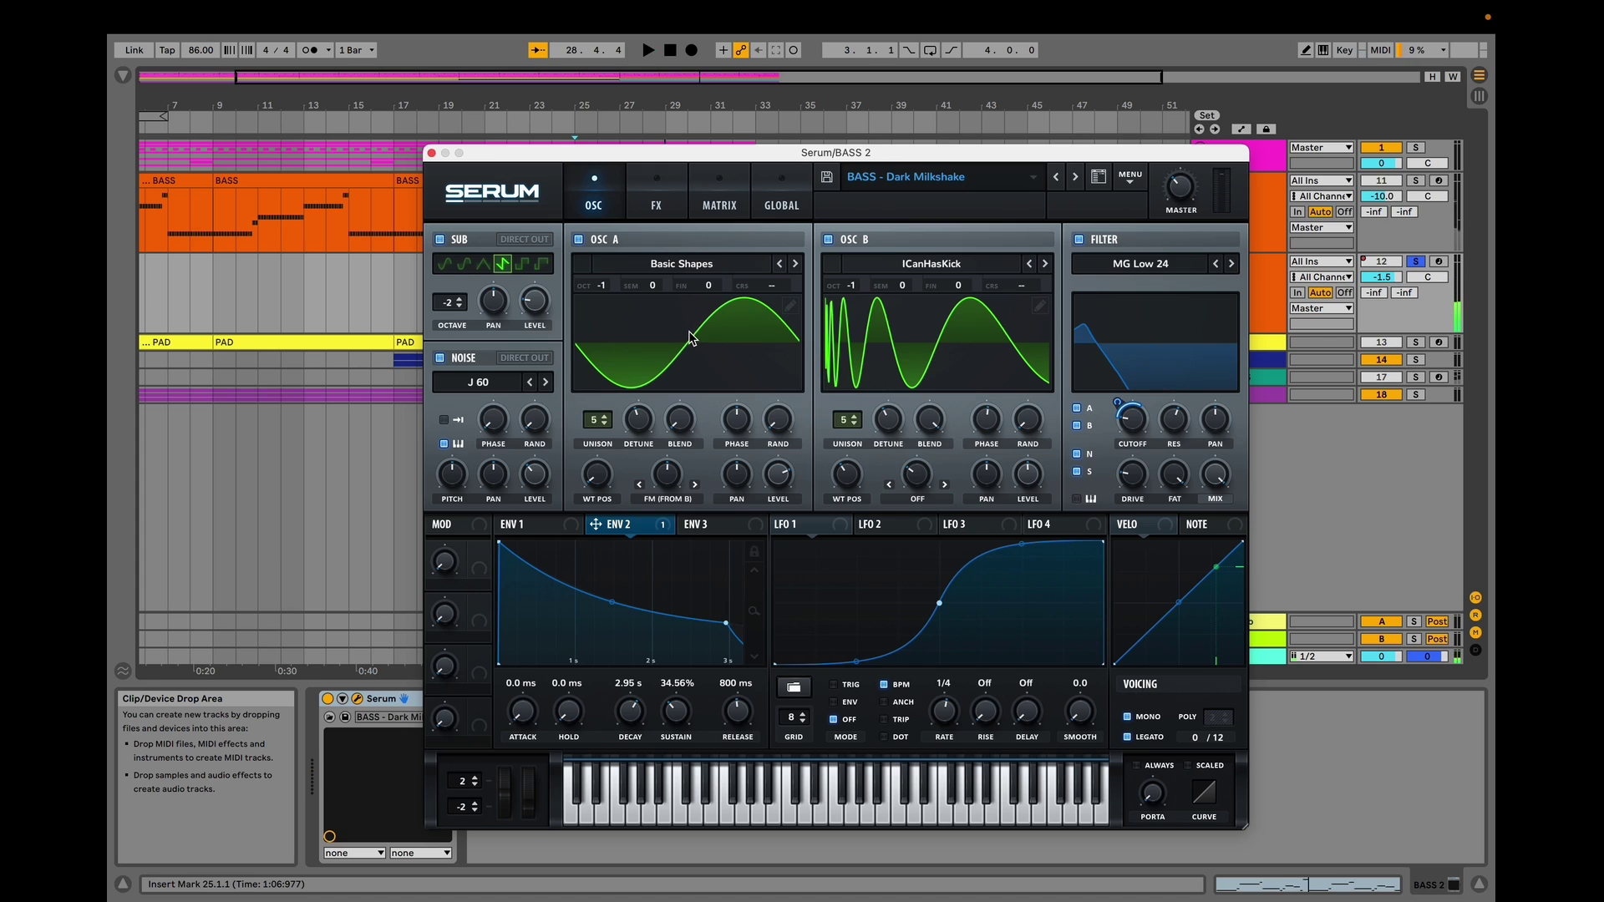
left_click(660, 206)
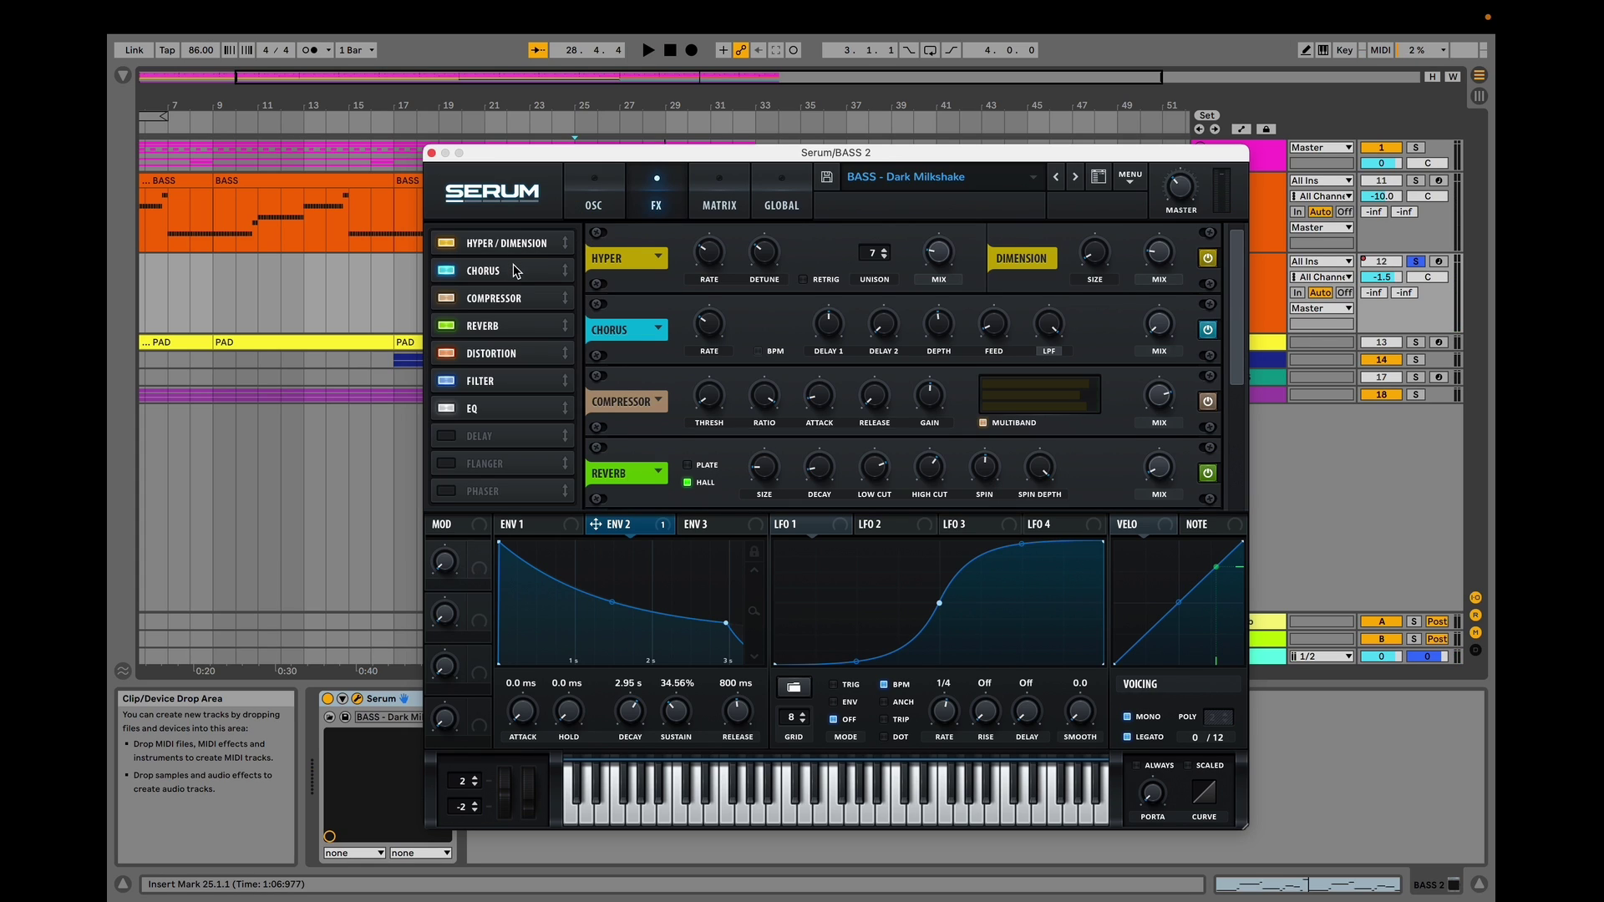
- A/B the BASS 2 sound with Distortion and Compressor bypassed, re-enable both, and close Serum
left_click(507, 353)
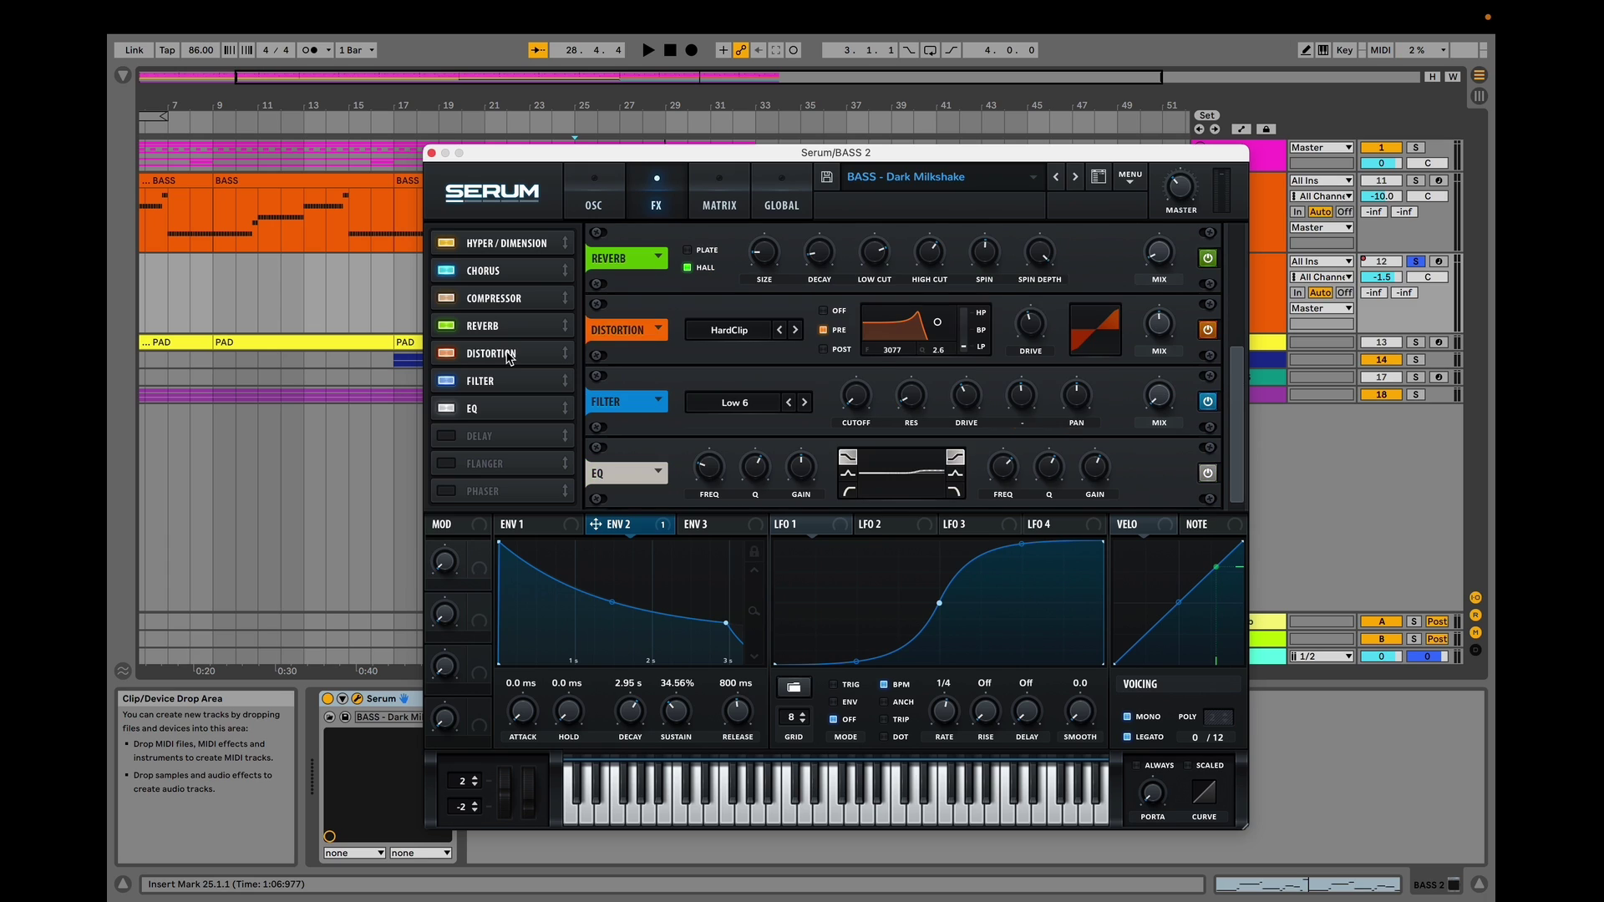
left_click(454, 354)
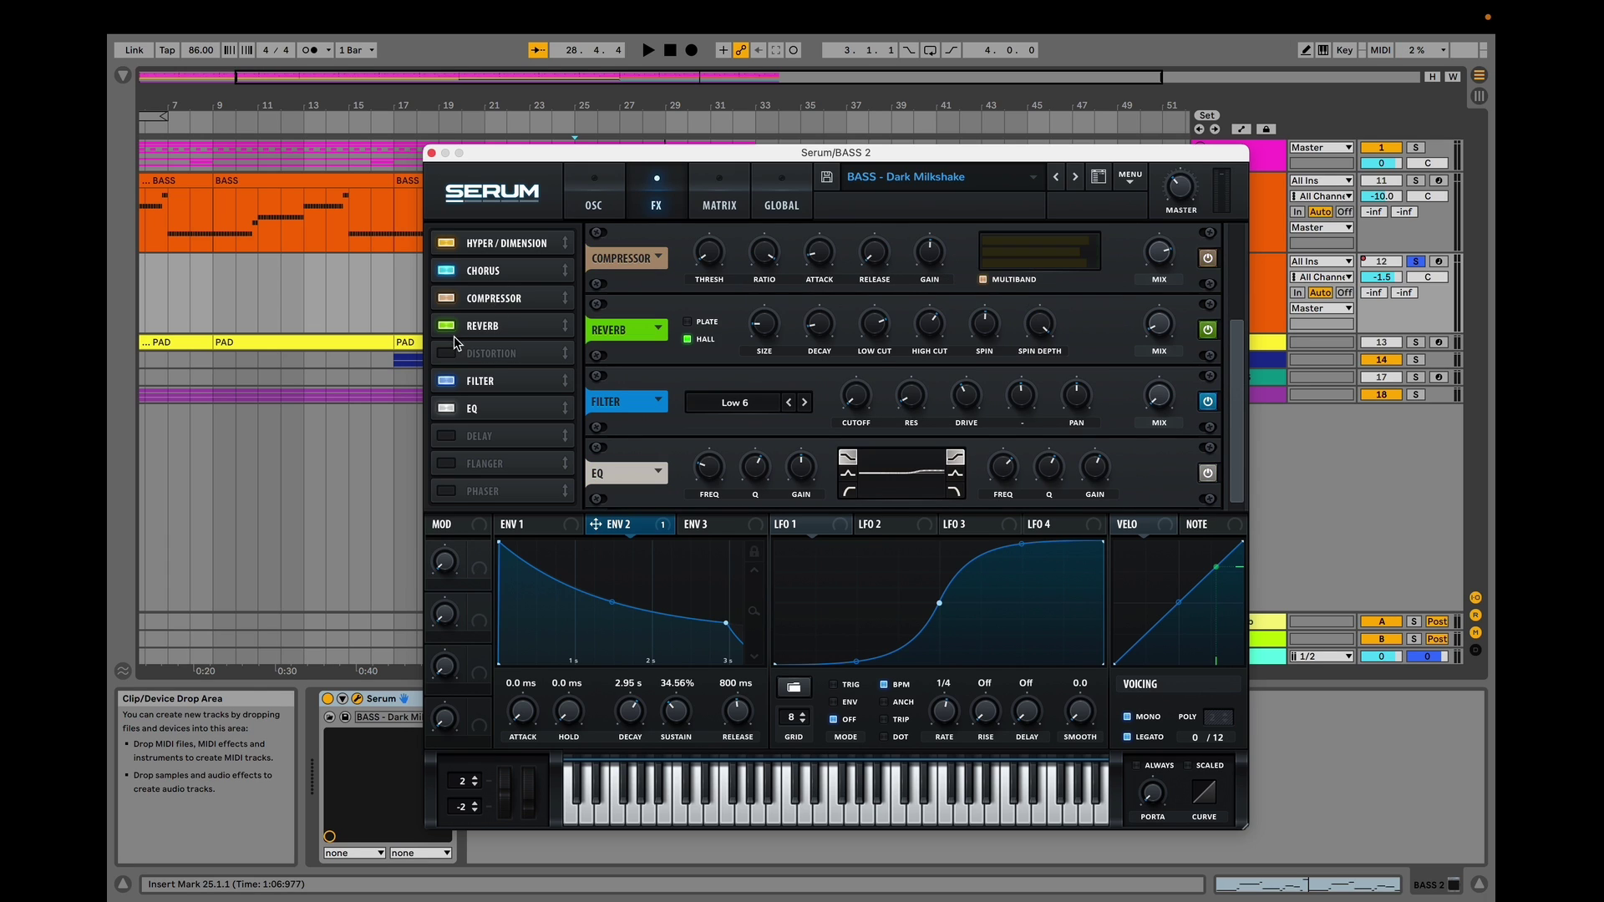
left_click(454, 299)
key("space")
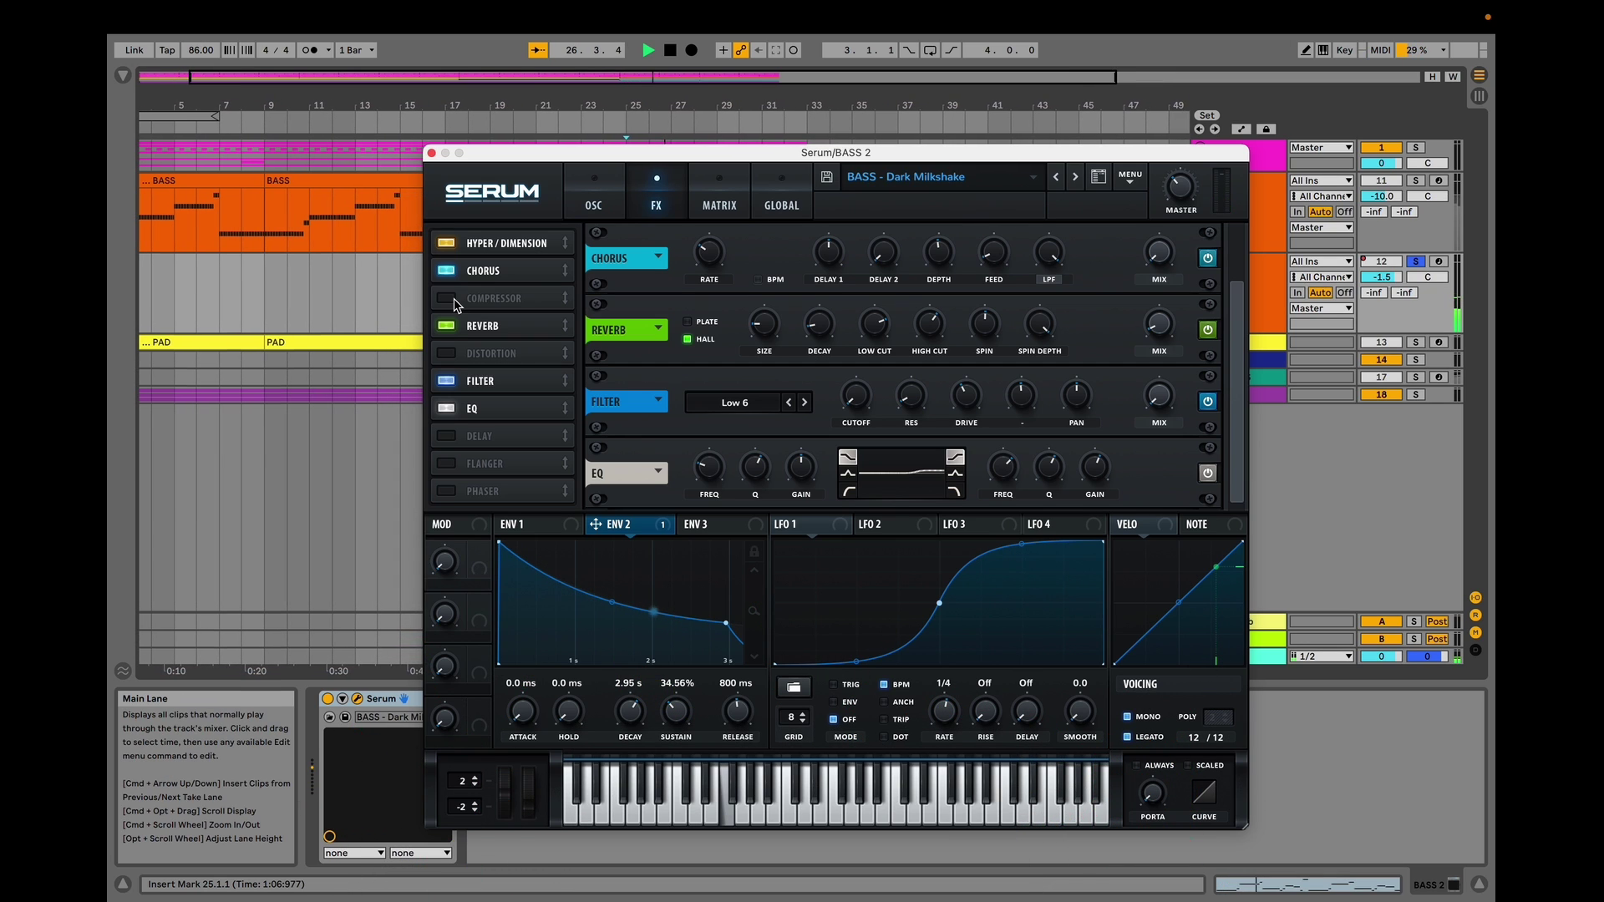
key("space")
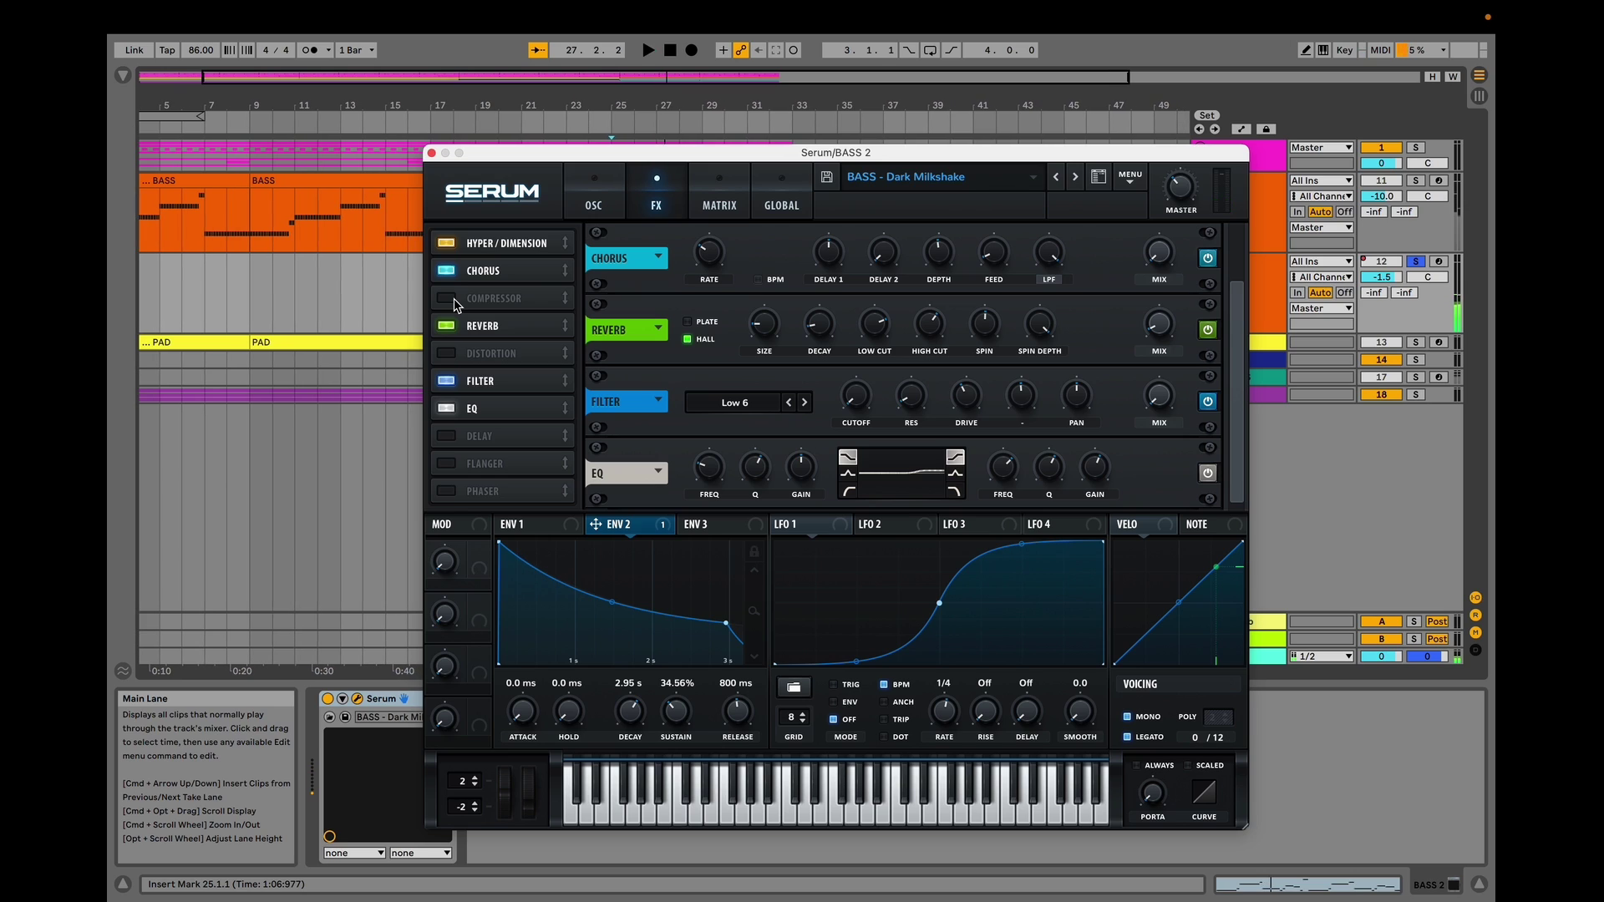
left_click(454, 301)
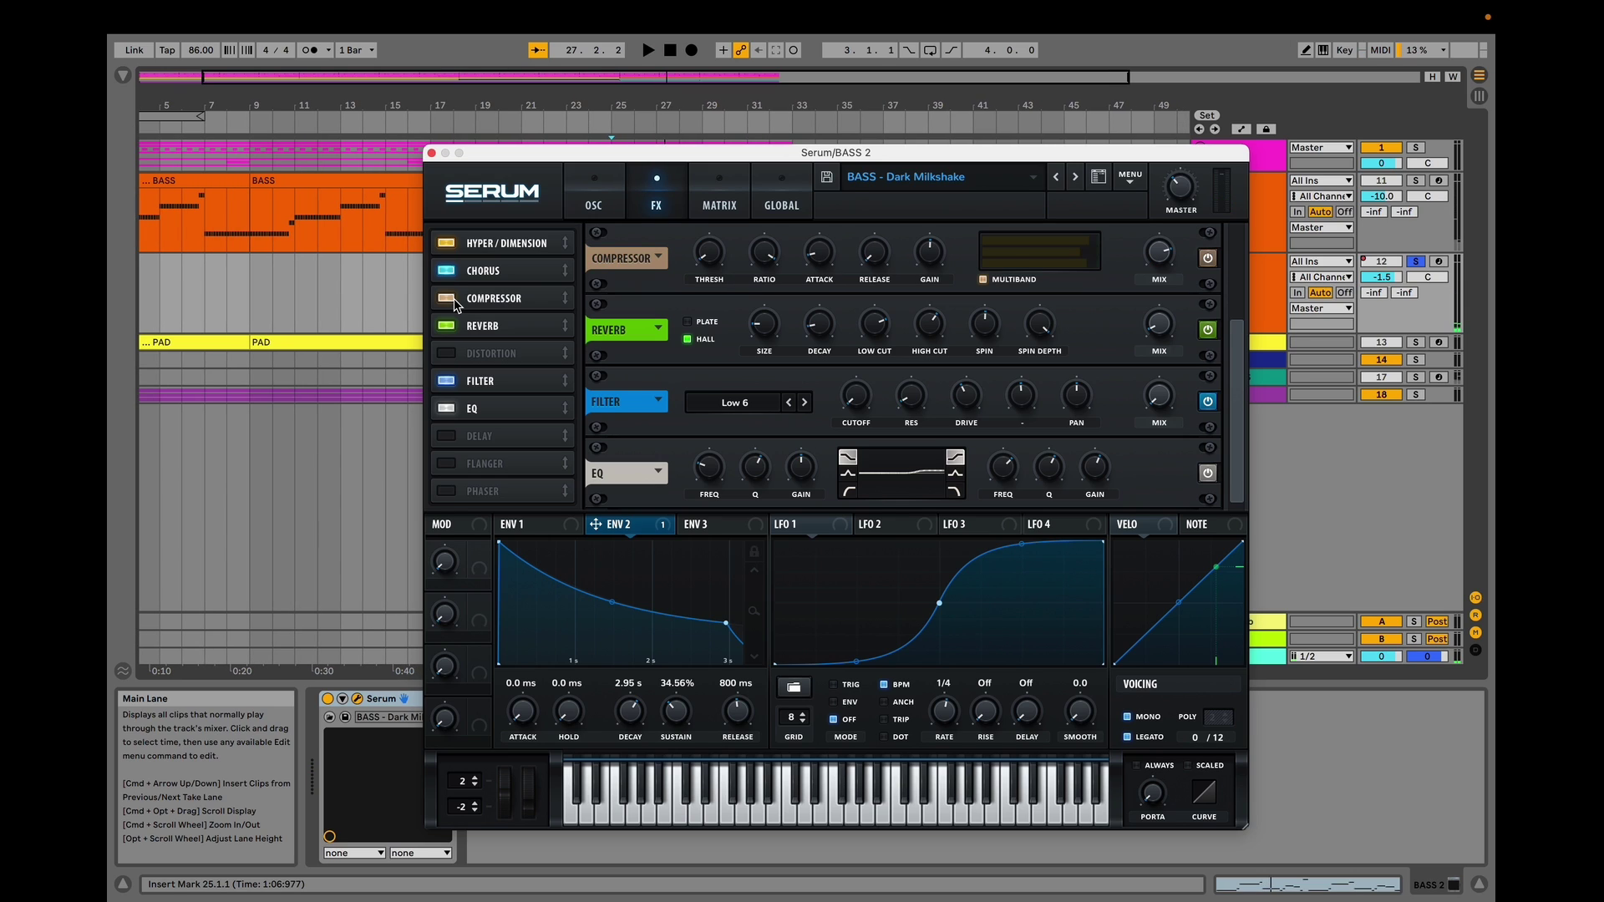
left_click(447, 353)
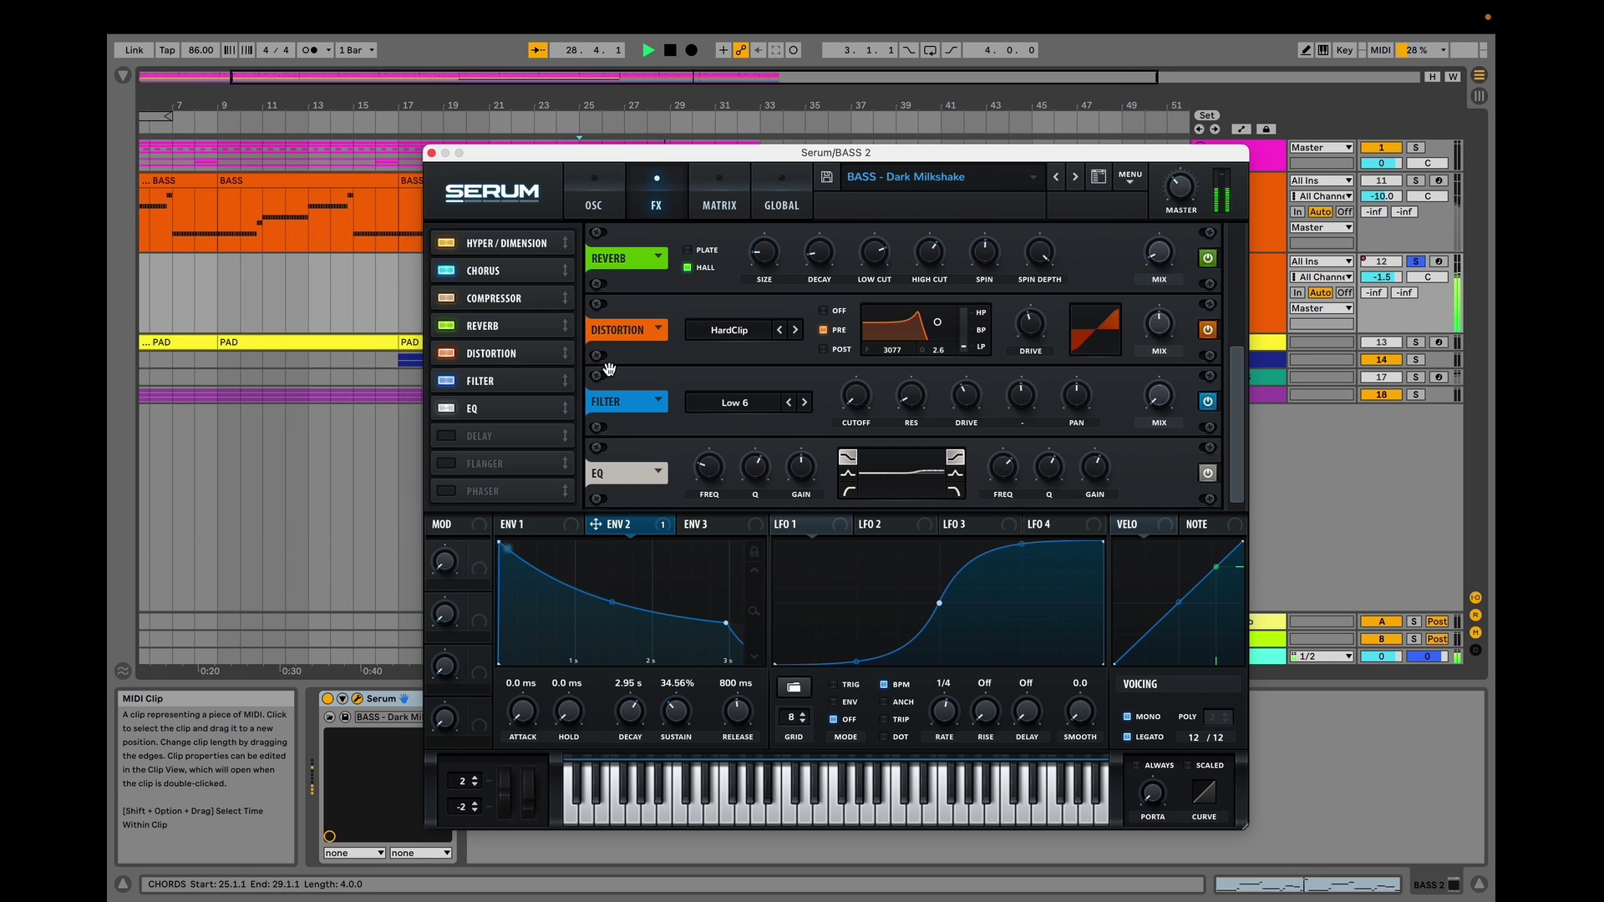
key("space")
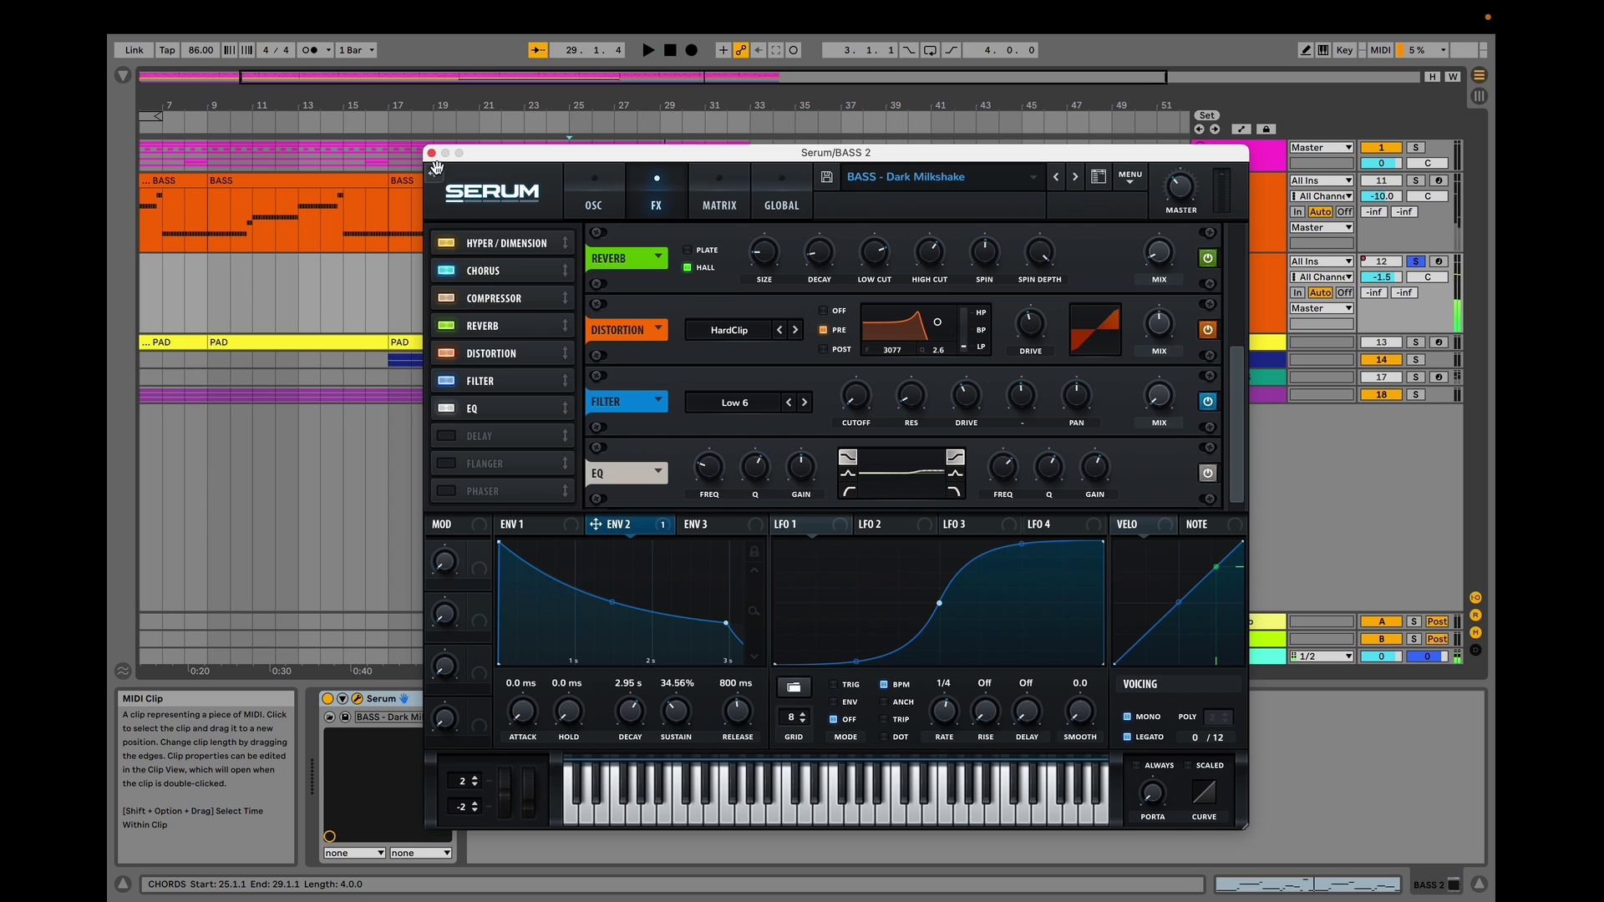
left_click(431, 153)
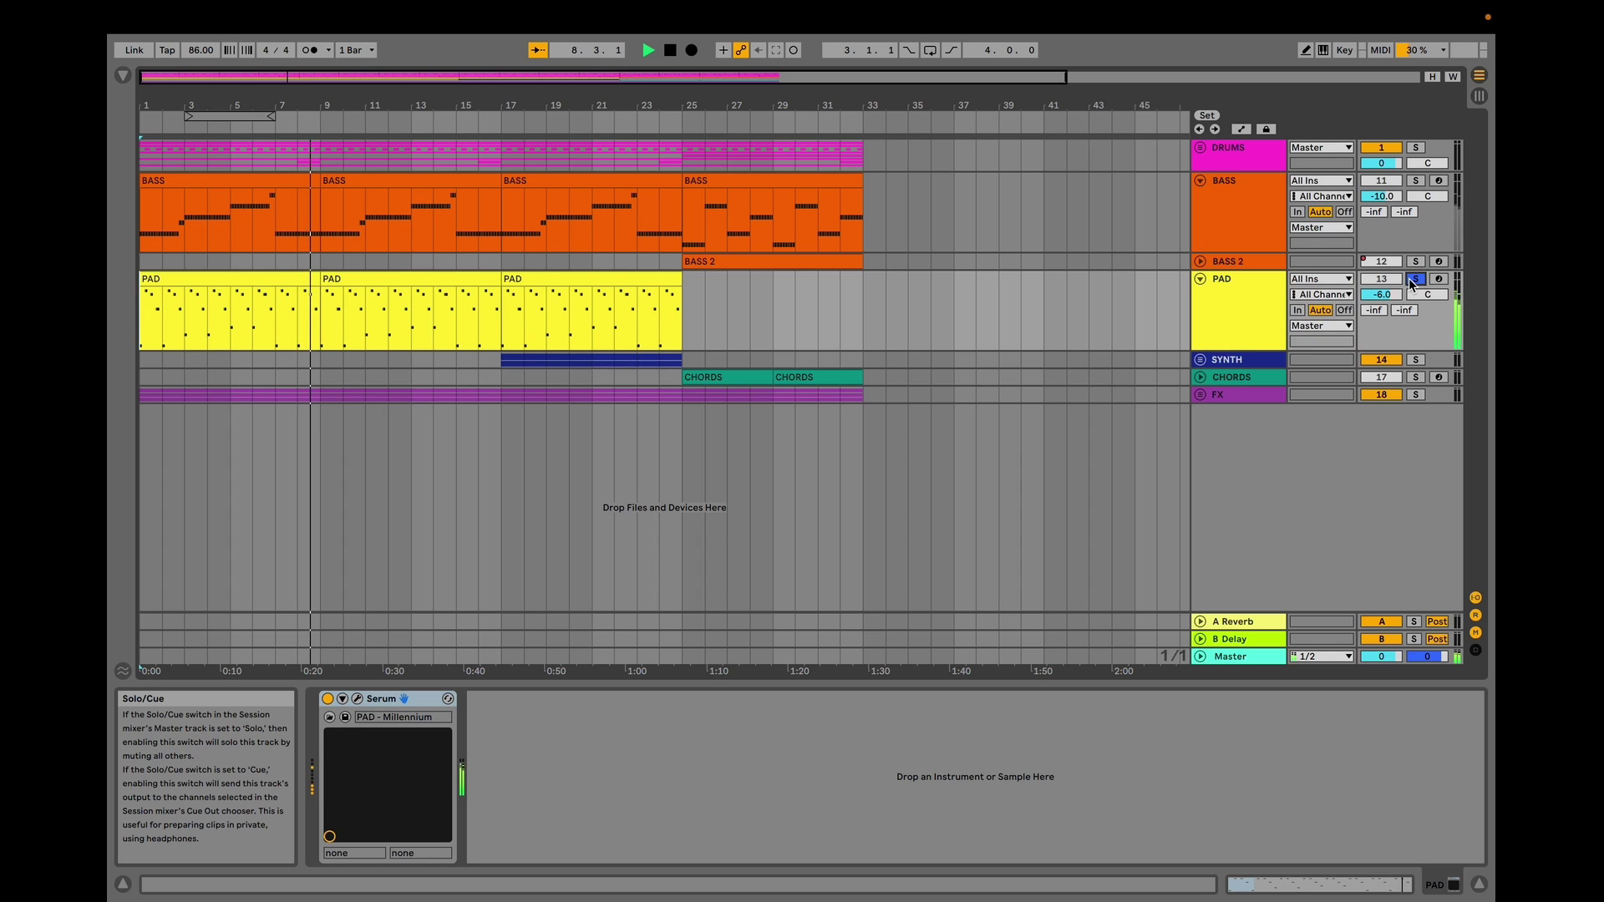
- Stop playback after hearing the soloed PAD track
key("space")
- Open the PAD Serum window and play the pad with Env 1 attack cut to 0 ms
left_click(358, 698)
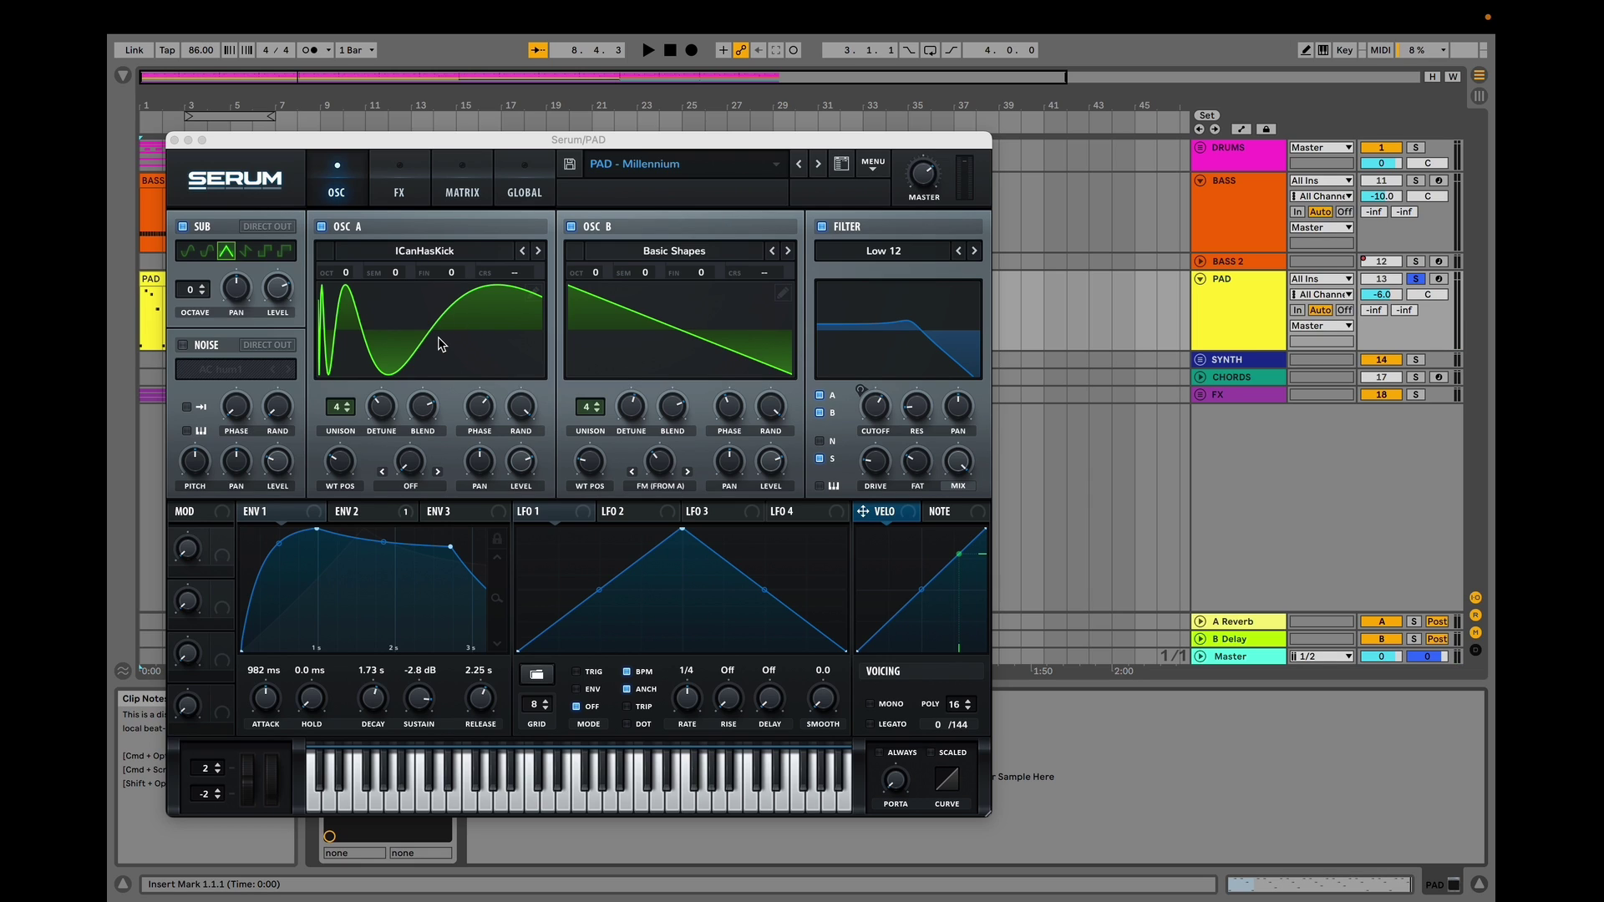
left_click(285, 524)
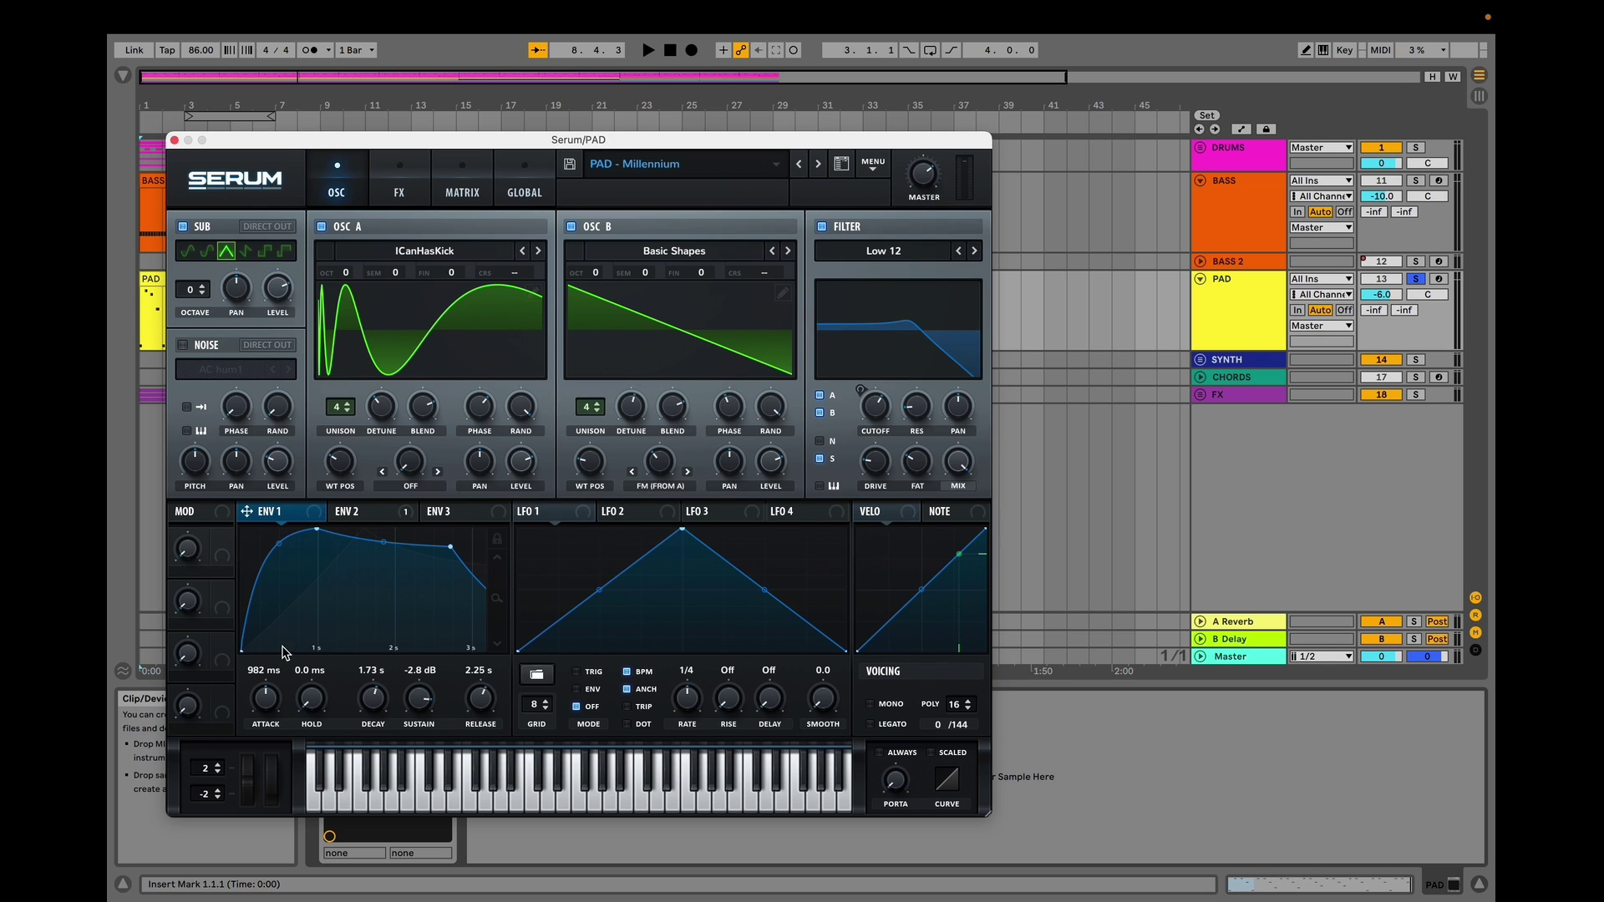
key("space")
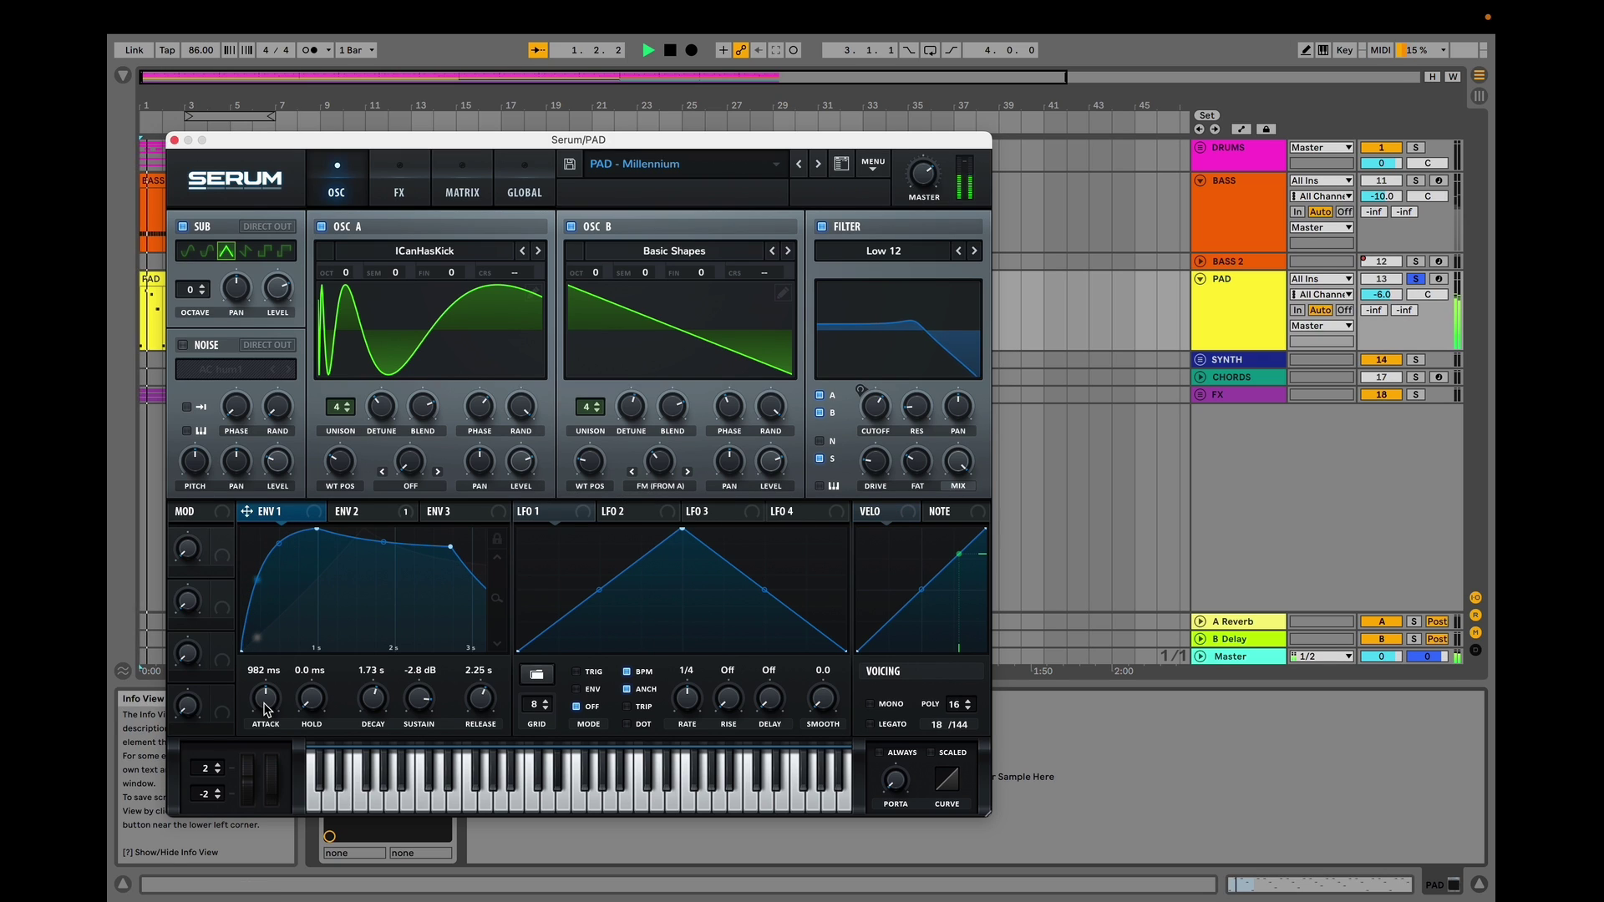
key("space")
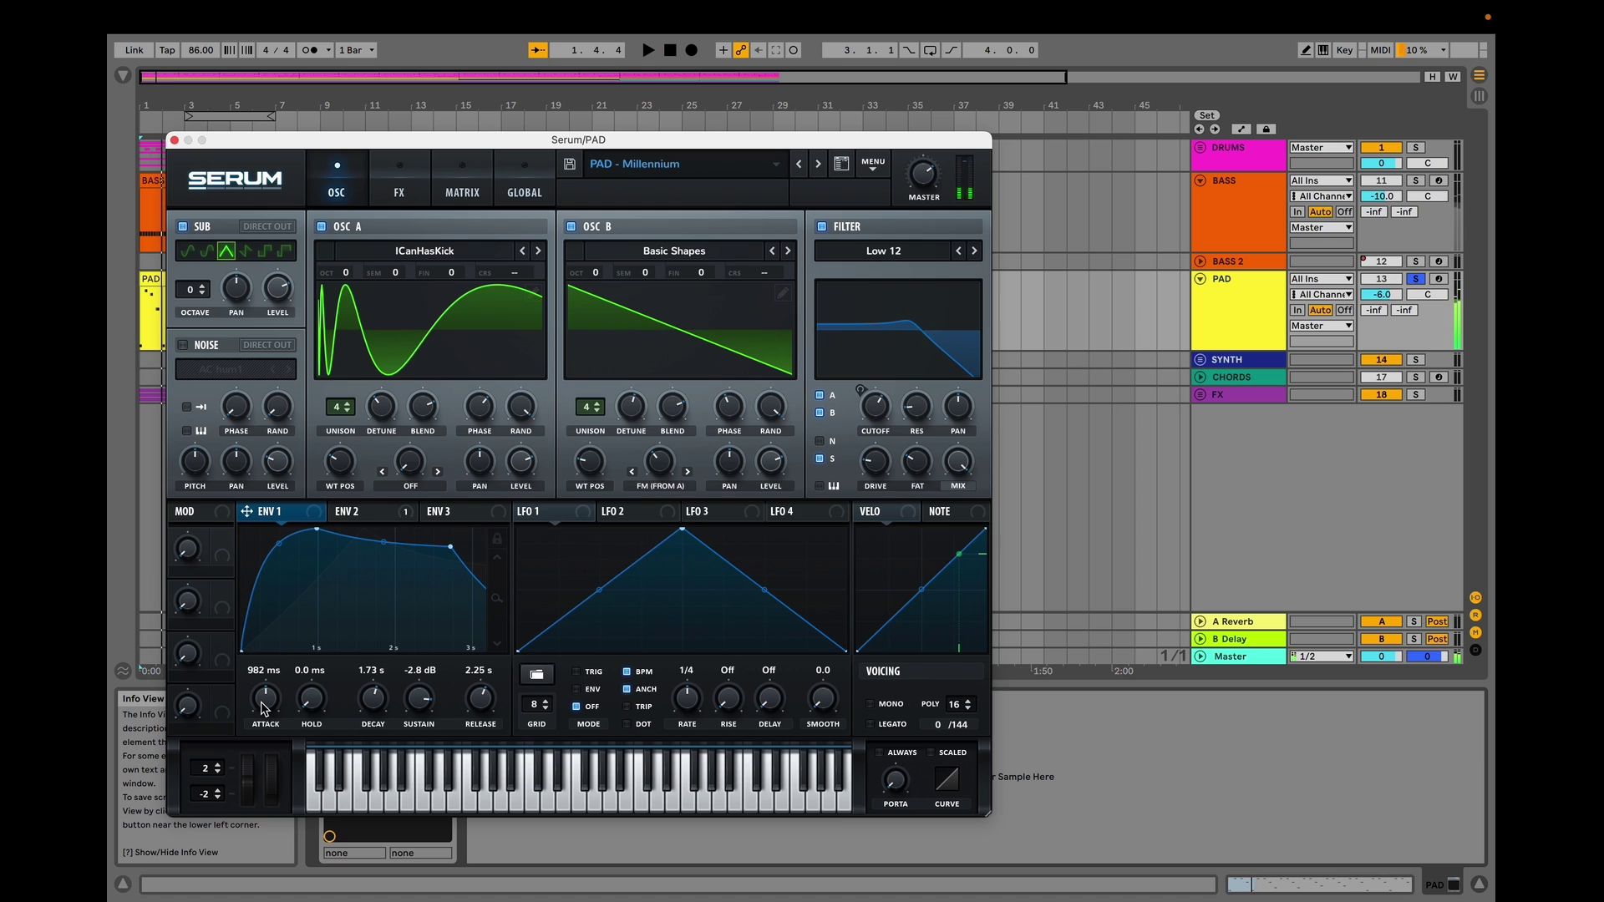
left_click_drag(263, 709, 244, 864)
key("space")
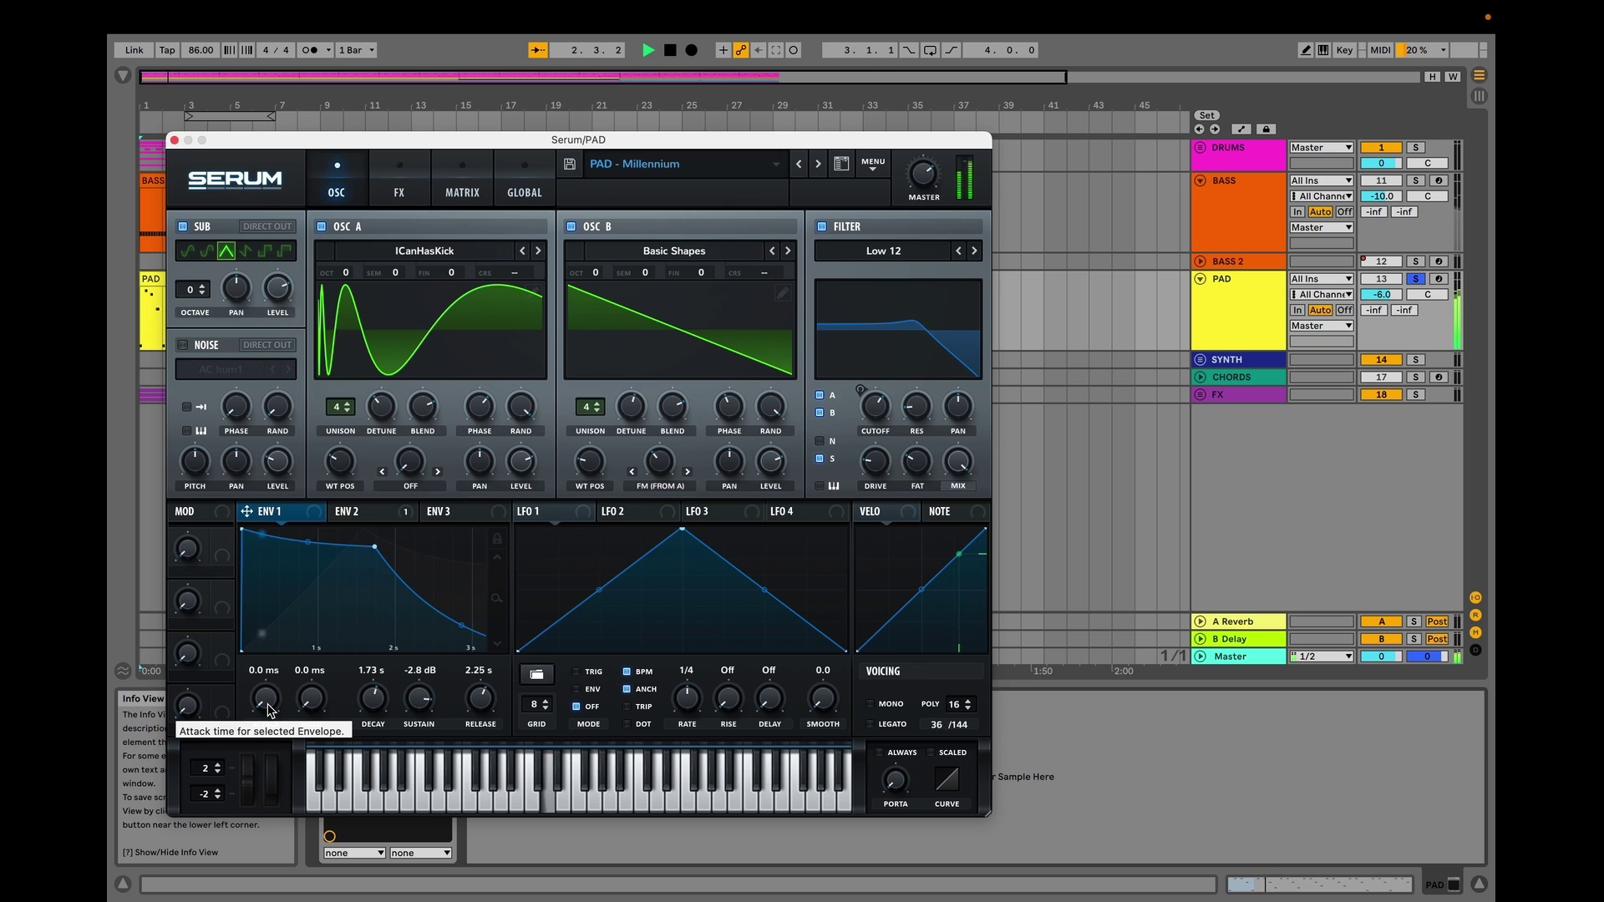
- Raise the Env 1 attack to 900 ms and listen to the slower swell
left_click_drag(669, 139, 818, 132)
left_click_drag(427, 673, 429, 662)
key("space")
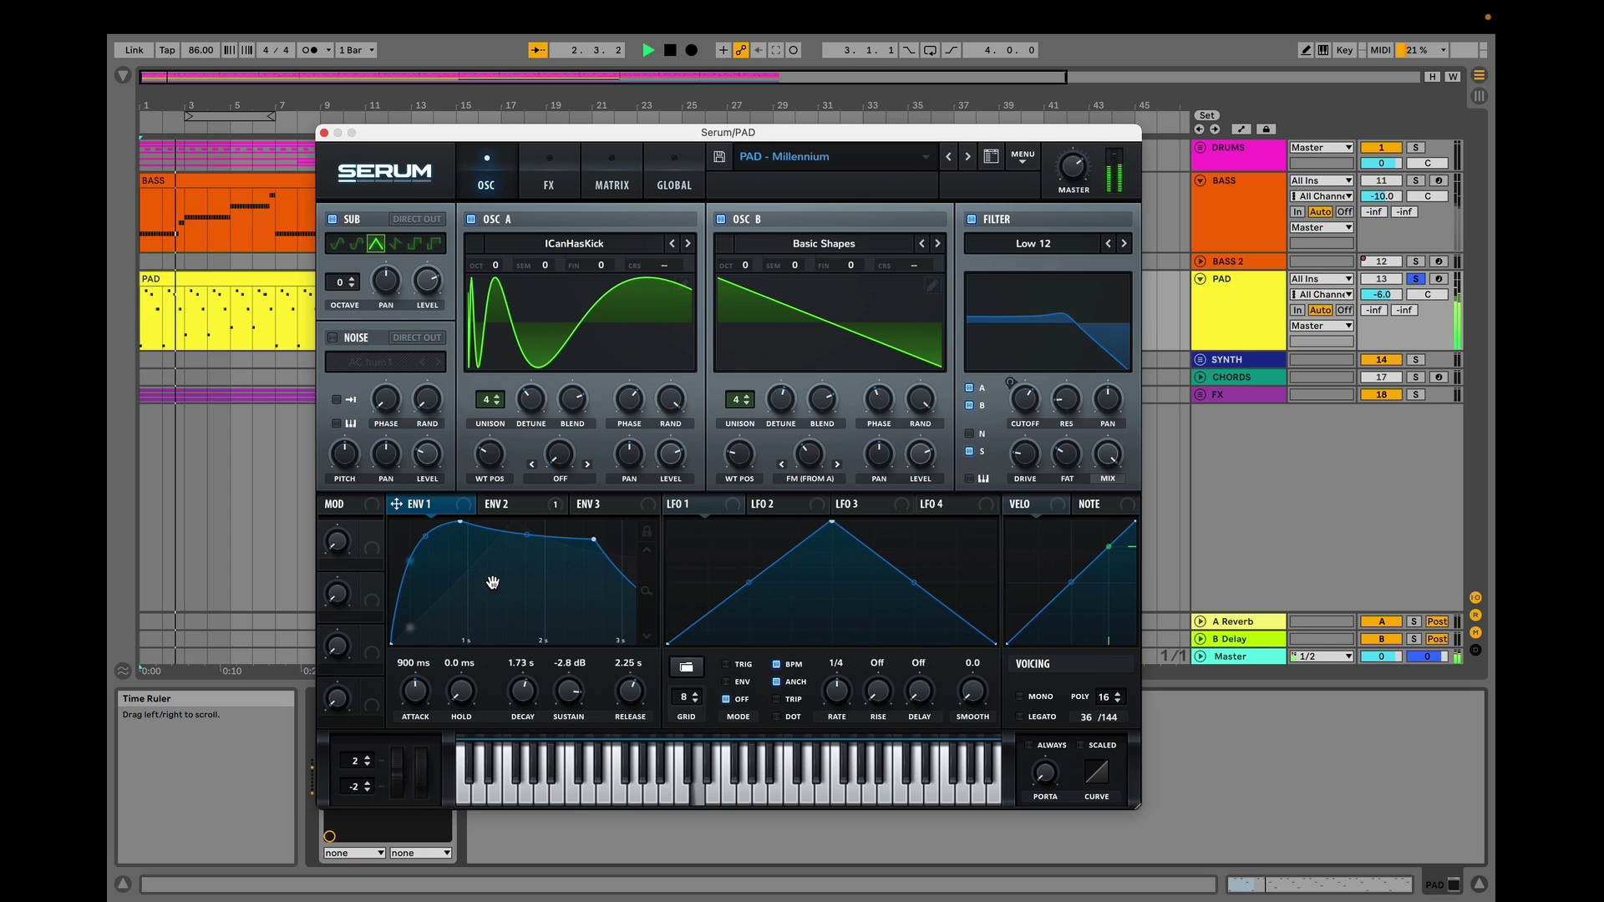
key("space")
- Check the ENV 2 settings during playback, then show the PAD's FX rack
left_click(534, 506)
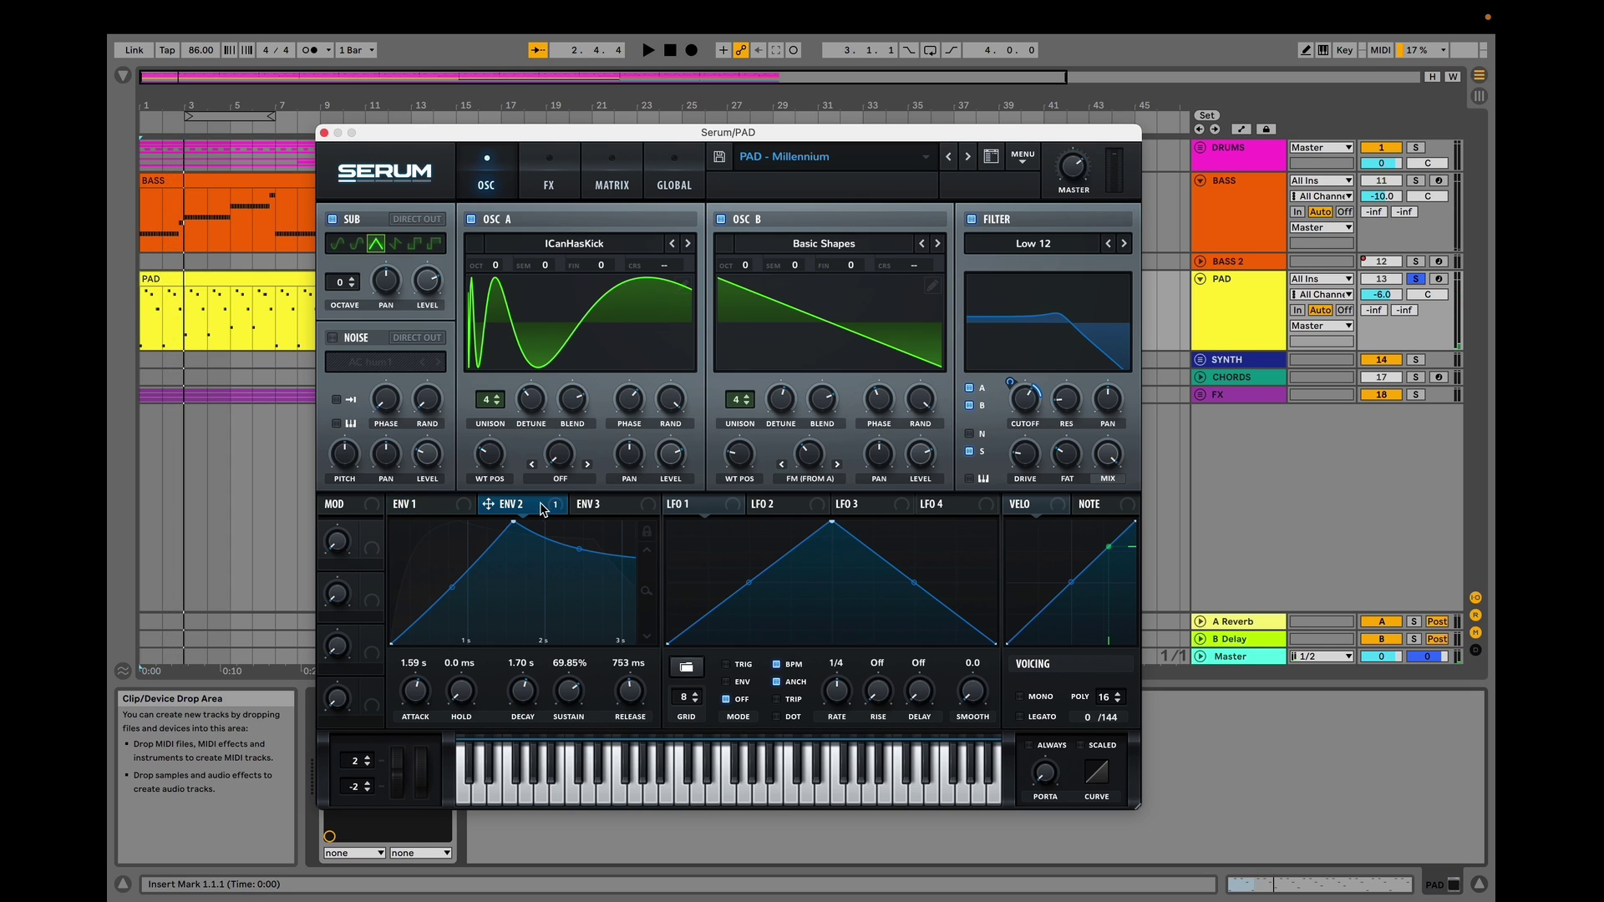
mouse_move(1036, 410)
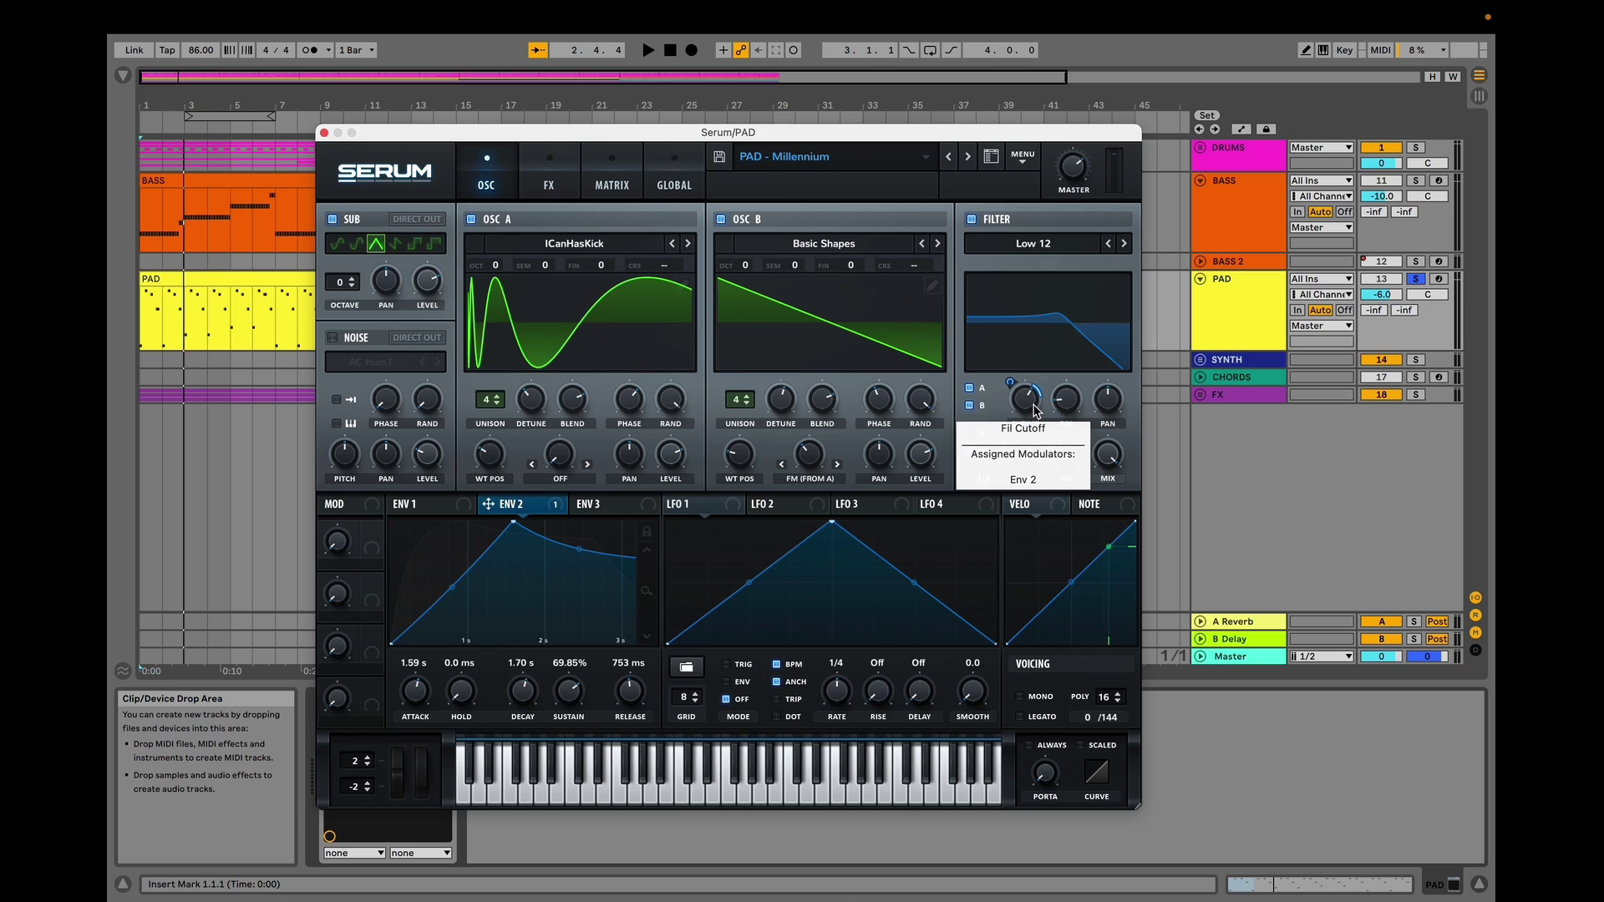
key("space")
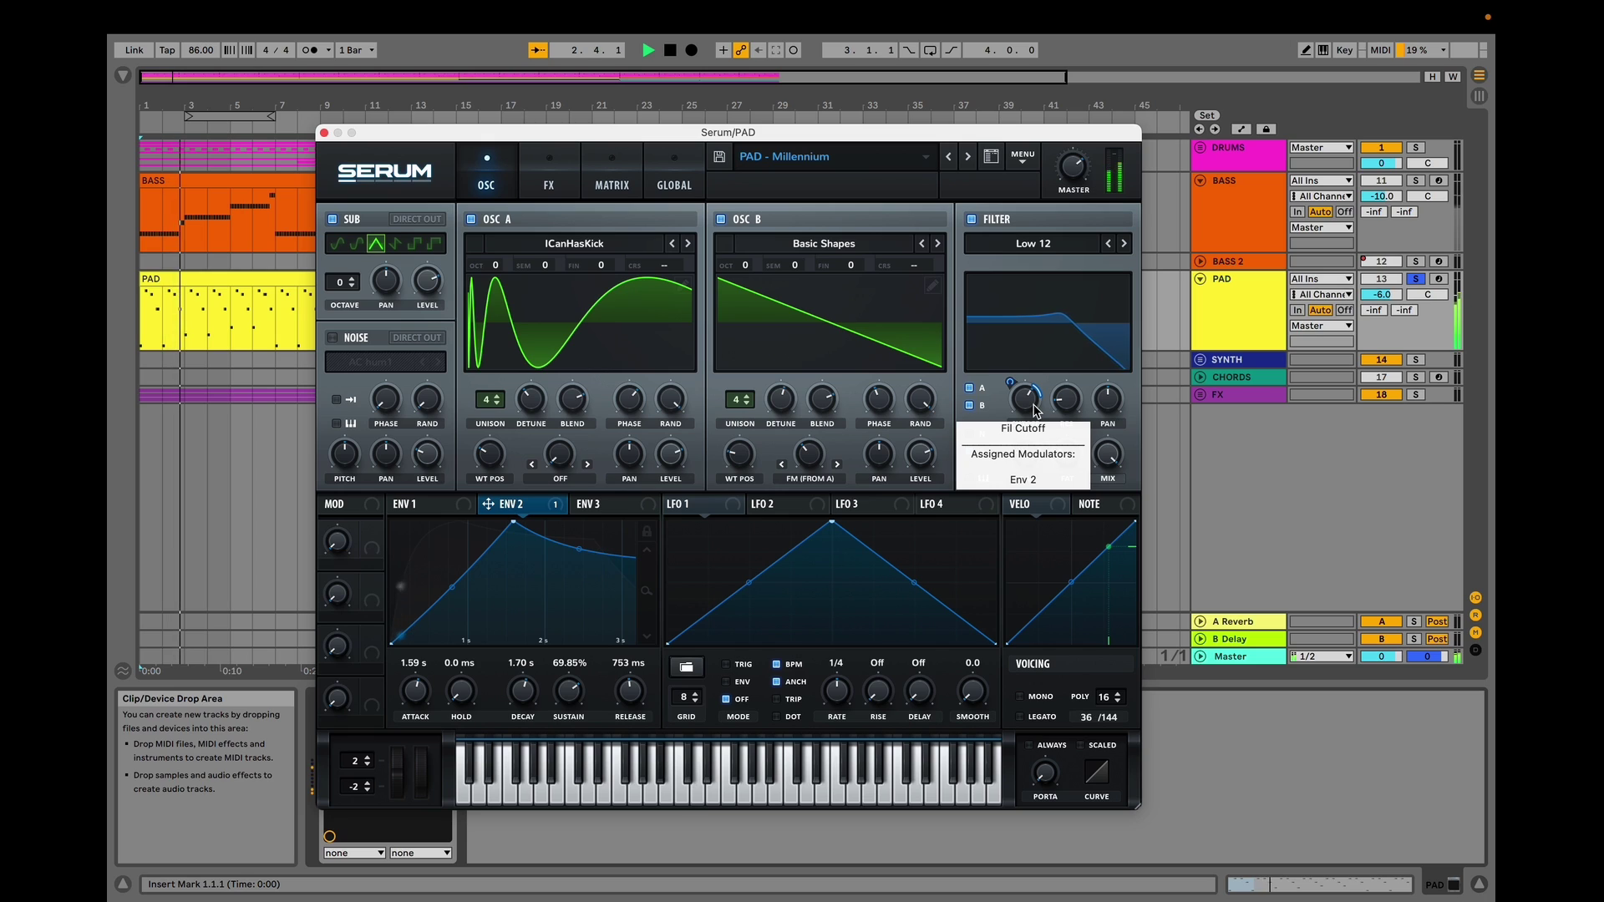
key("space")
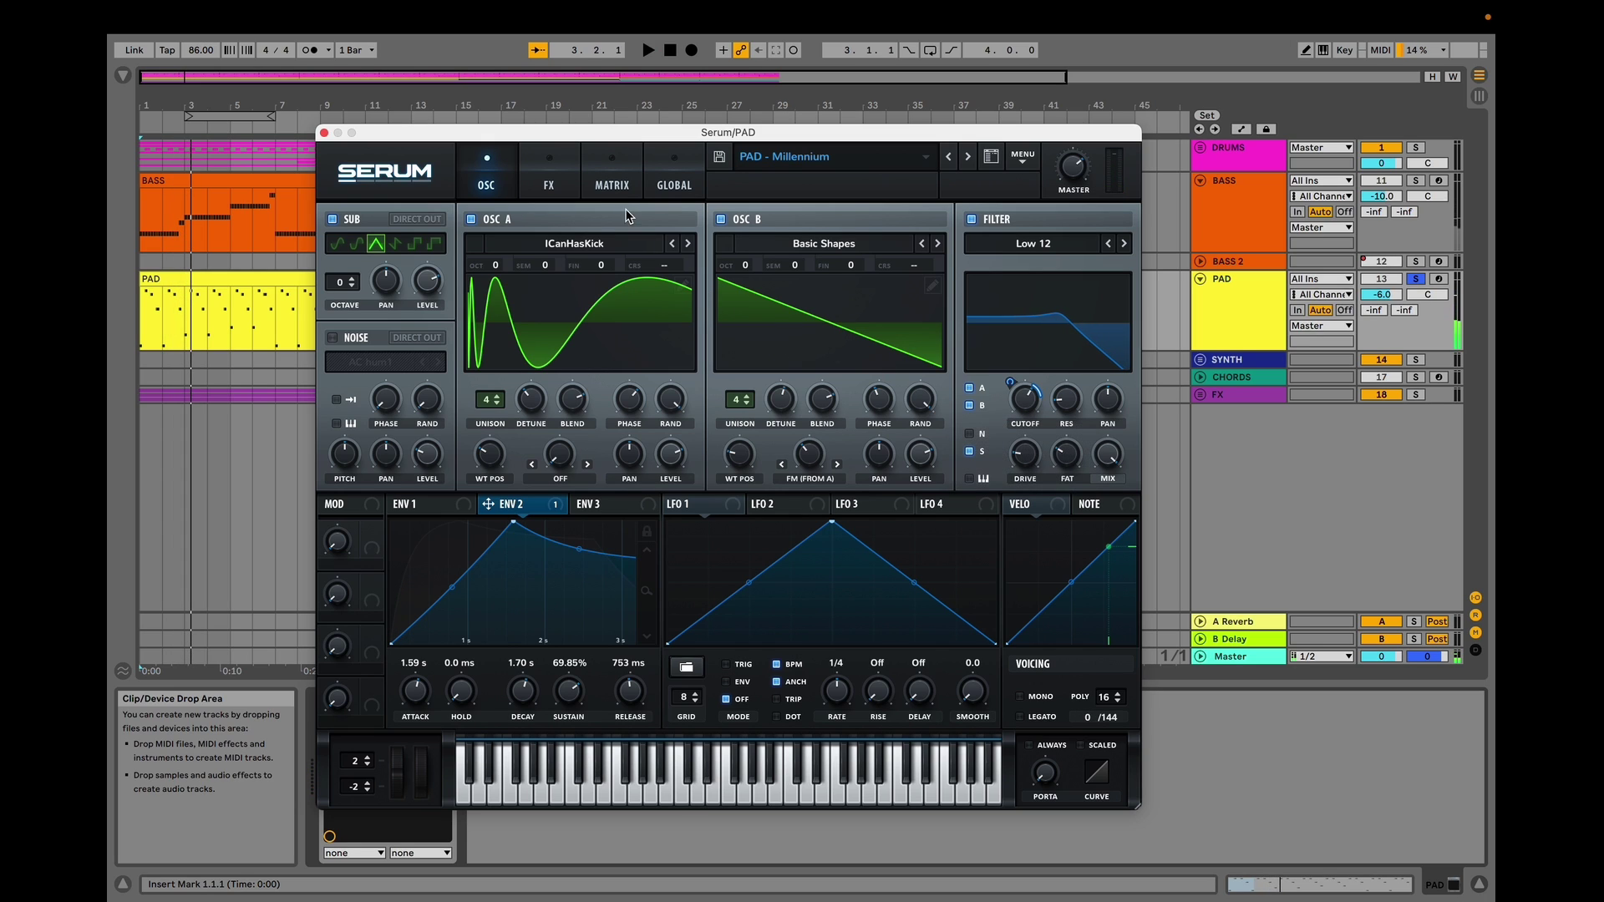
left_click(543, 180)
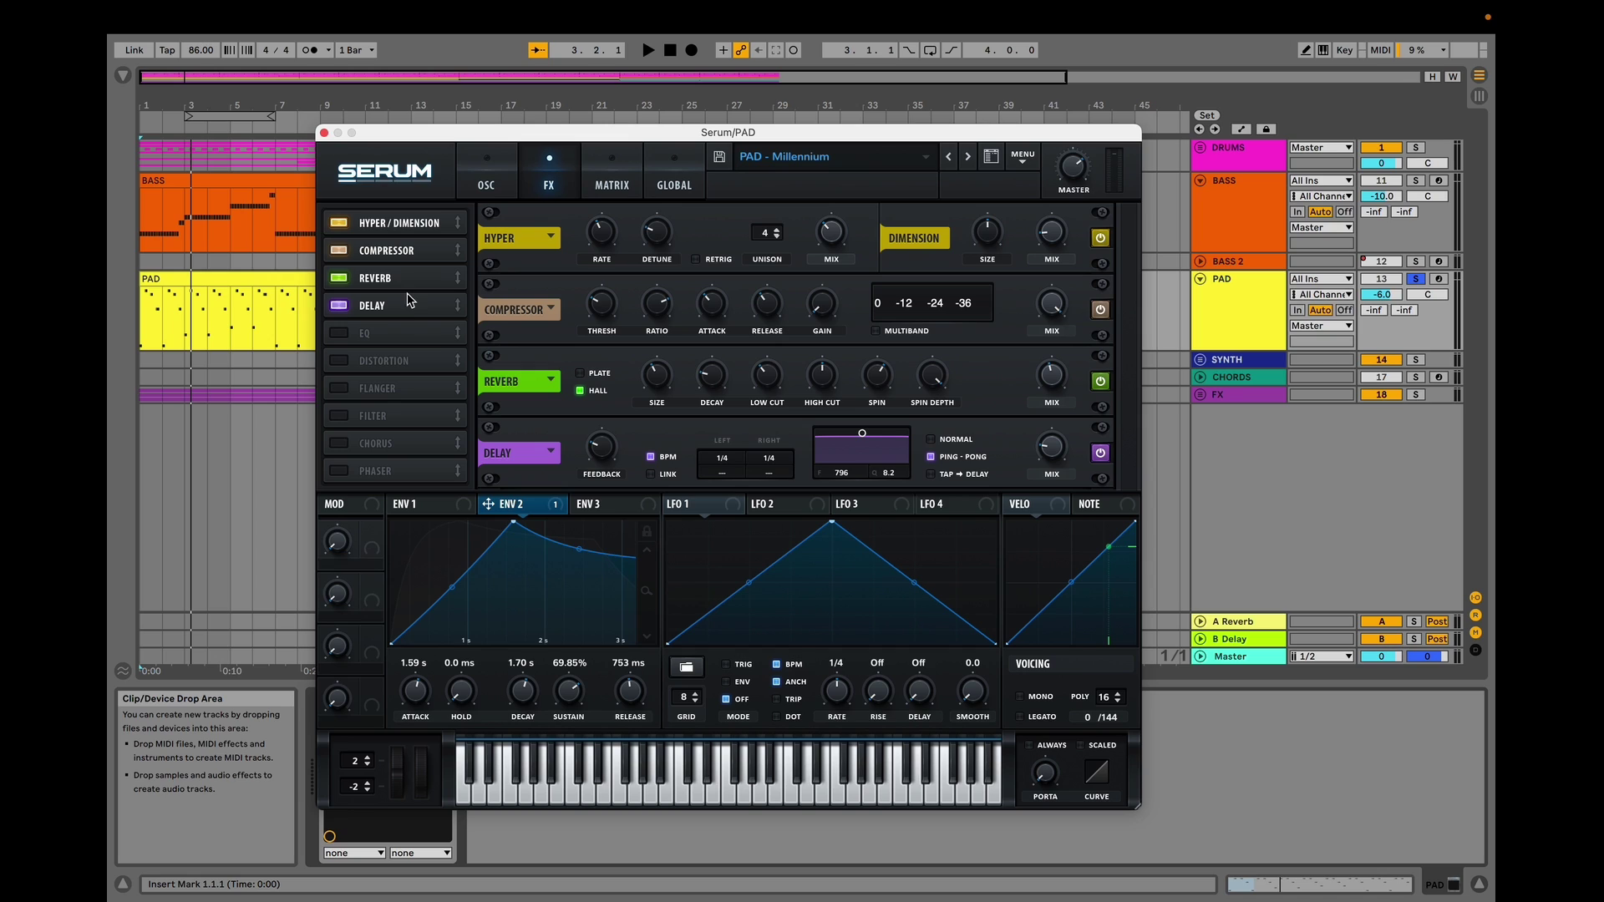
- Bypass Hyper/Dimension, Compressor, Reverb and Delay and play the dry pad
left_click(340, 224)
left_click(341, 250)
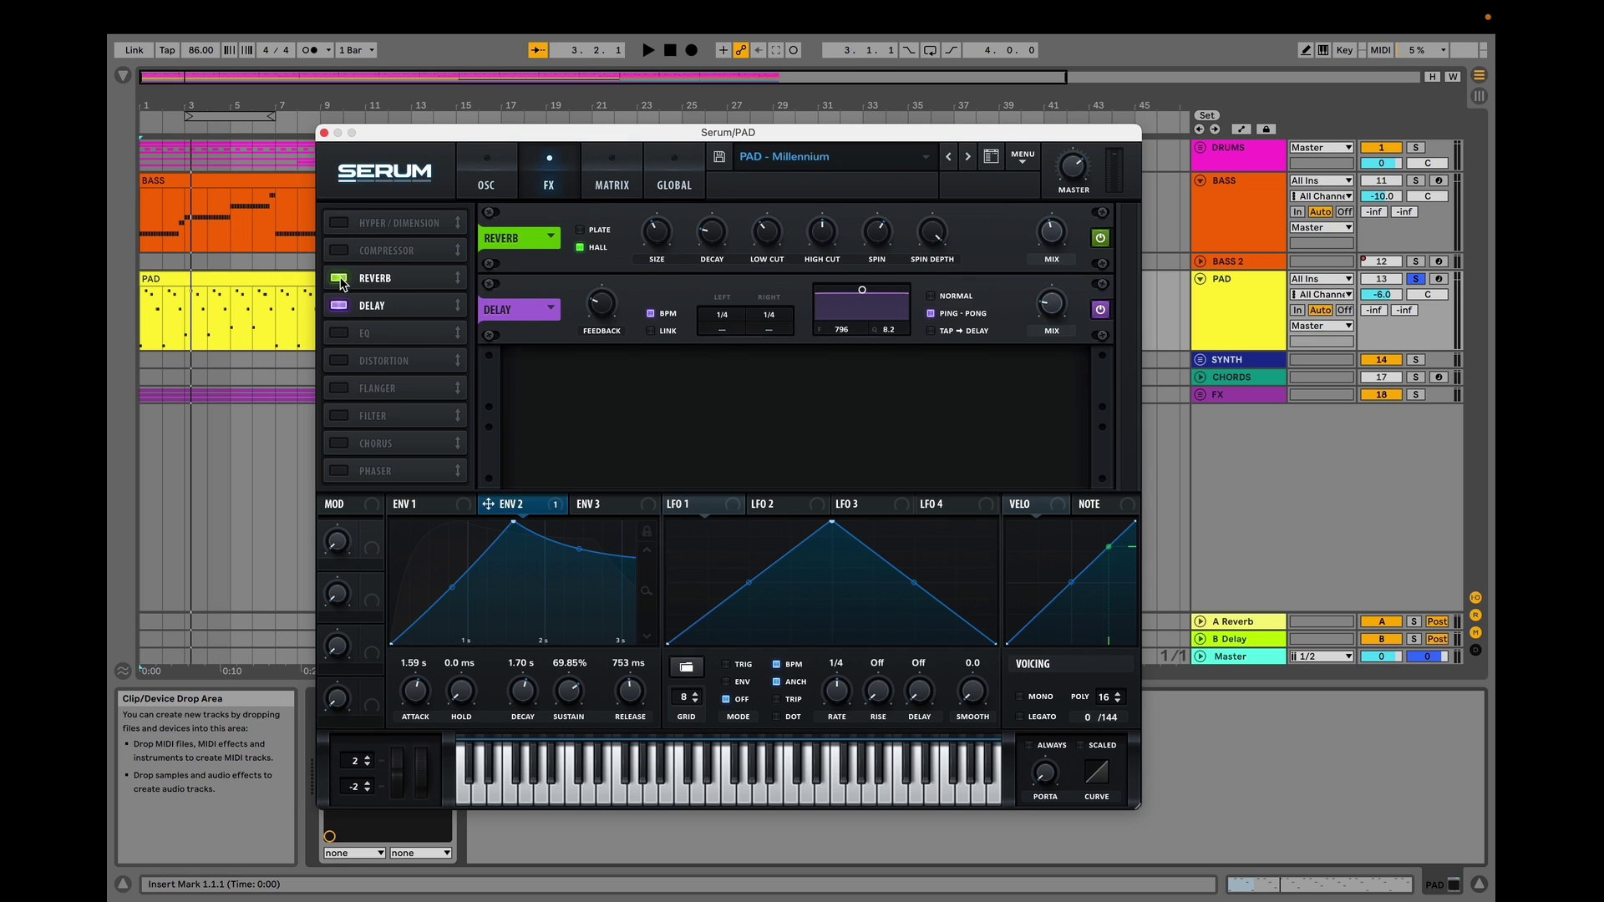
left_click(340, 280)
left_click(342, 305)
key("space")
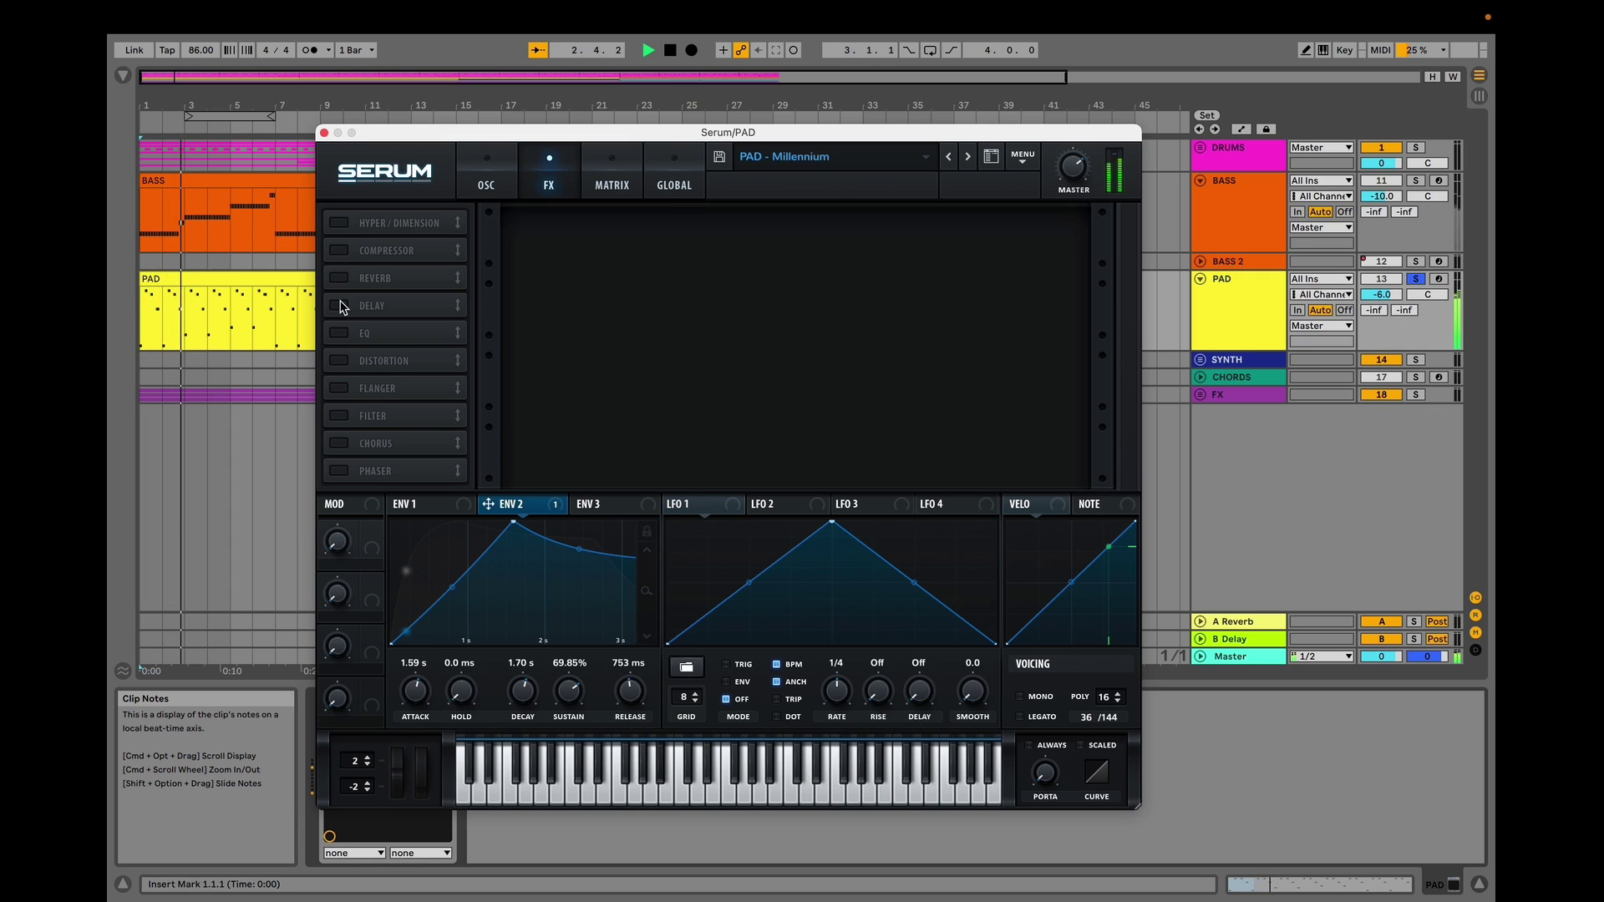
- Re-enable all four effects, return to the OSC page, and close the PAD Serum window
left_click(340, 306)
left_click(340, 279)
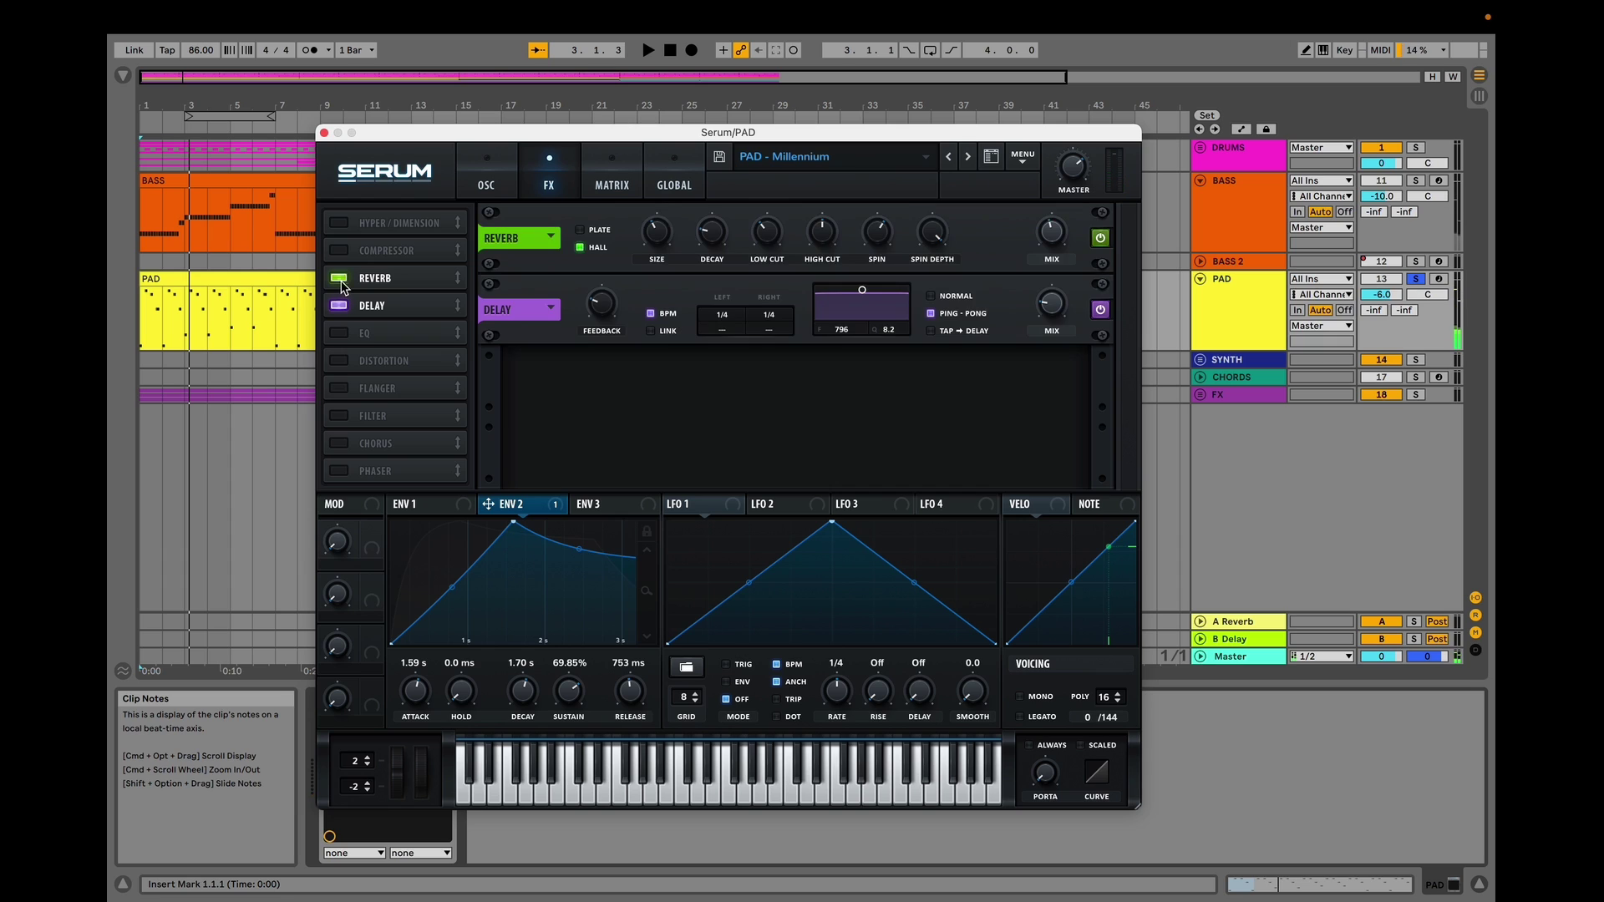
left_click(340, 251)
left_click(340, 223)
key("space")
left_click(494, 187)
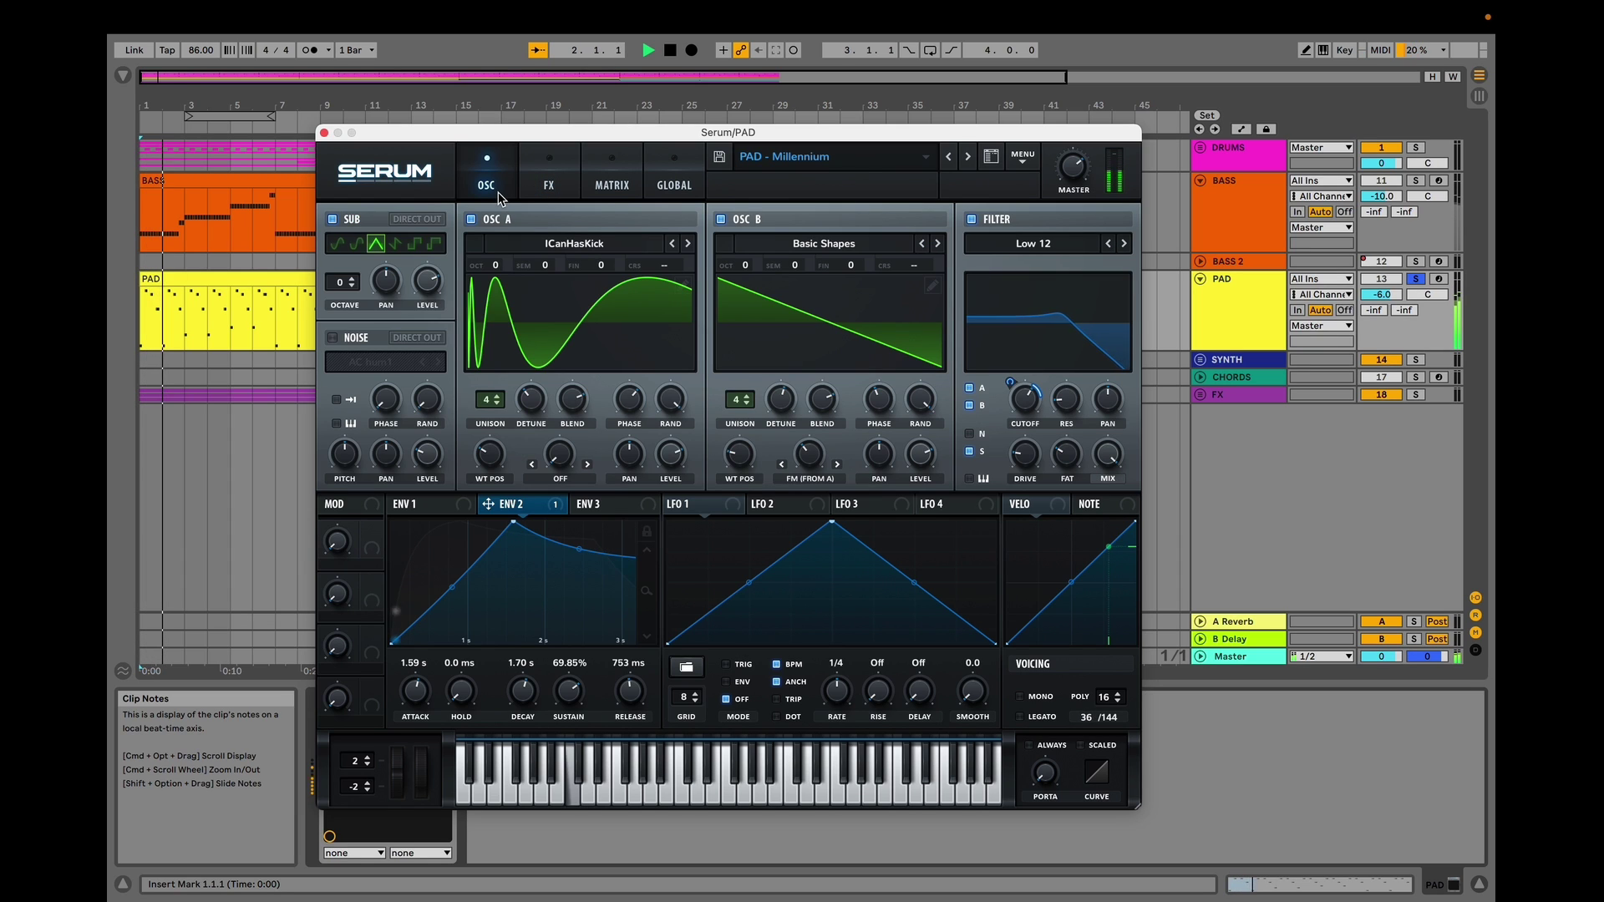
left_click(324, 134)
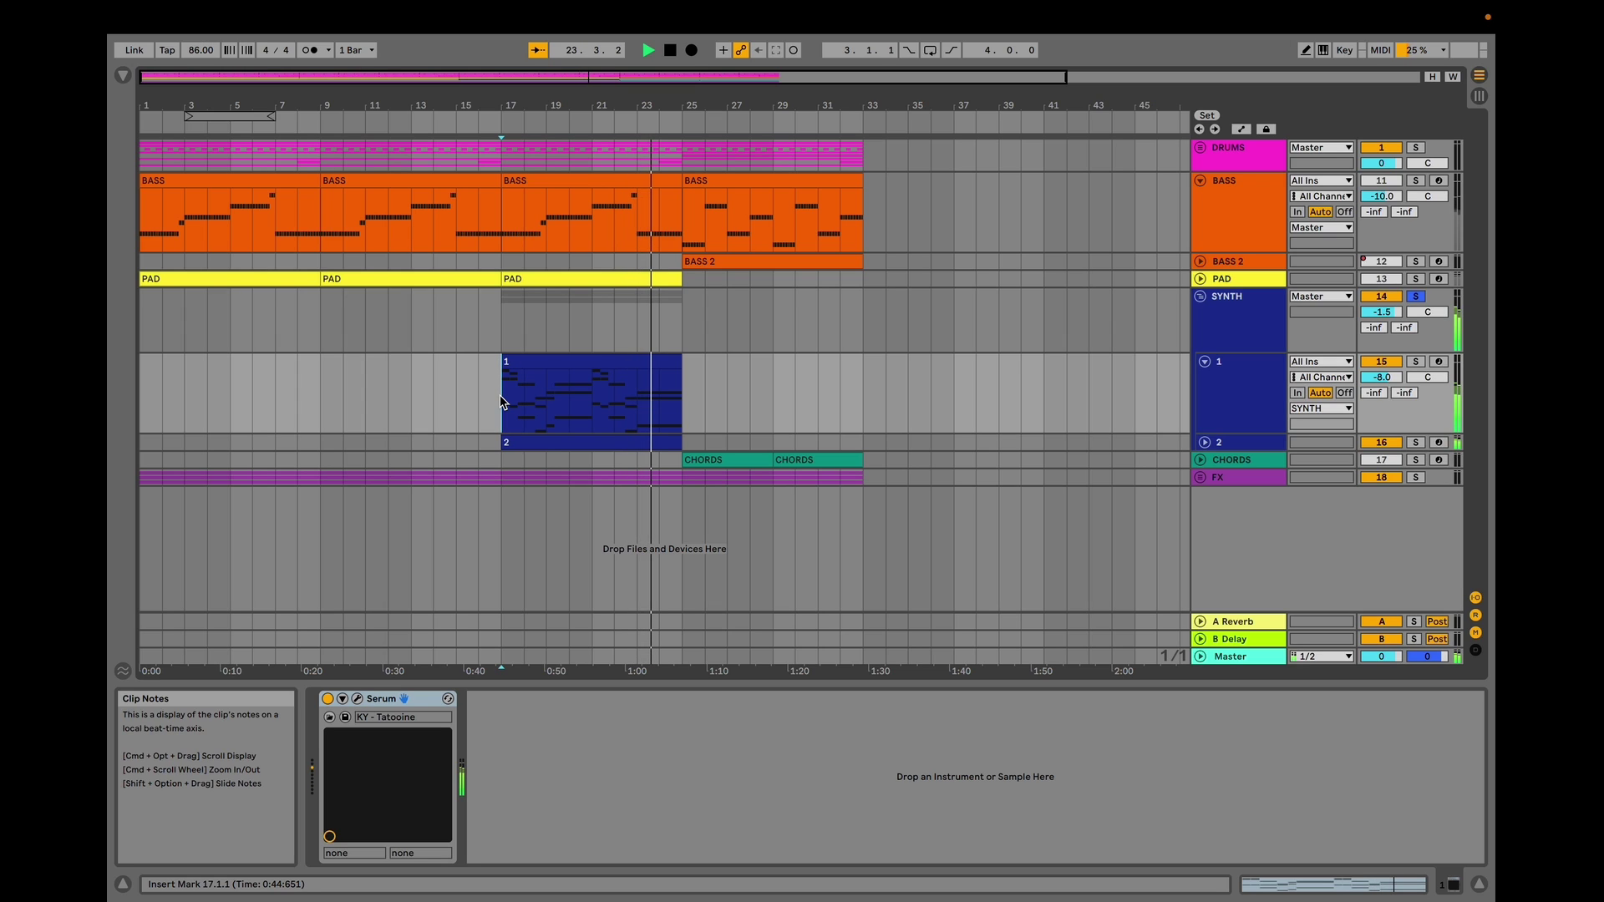
- Unfold SYNTH track 2, select tracks 1 and 2, and solo track 1 playing from bar 17
left_click(1205, 443)
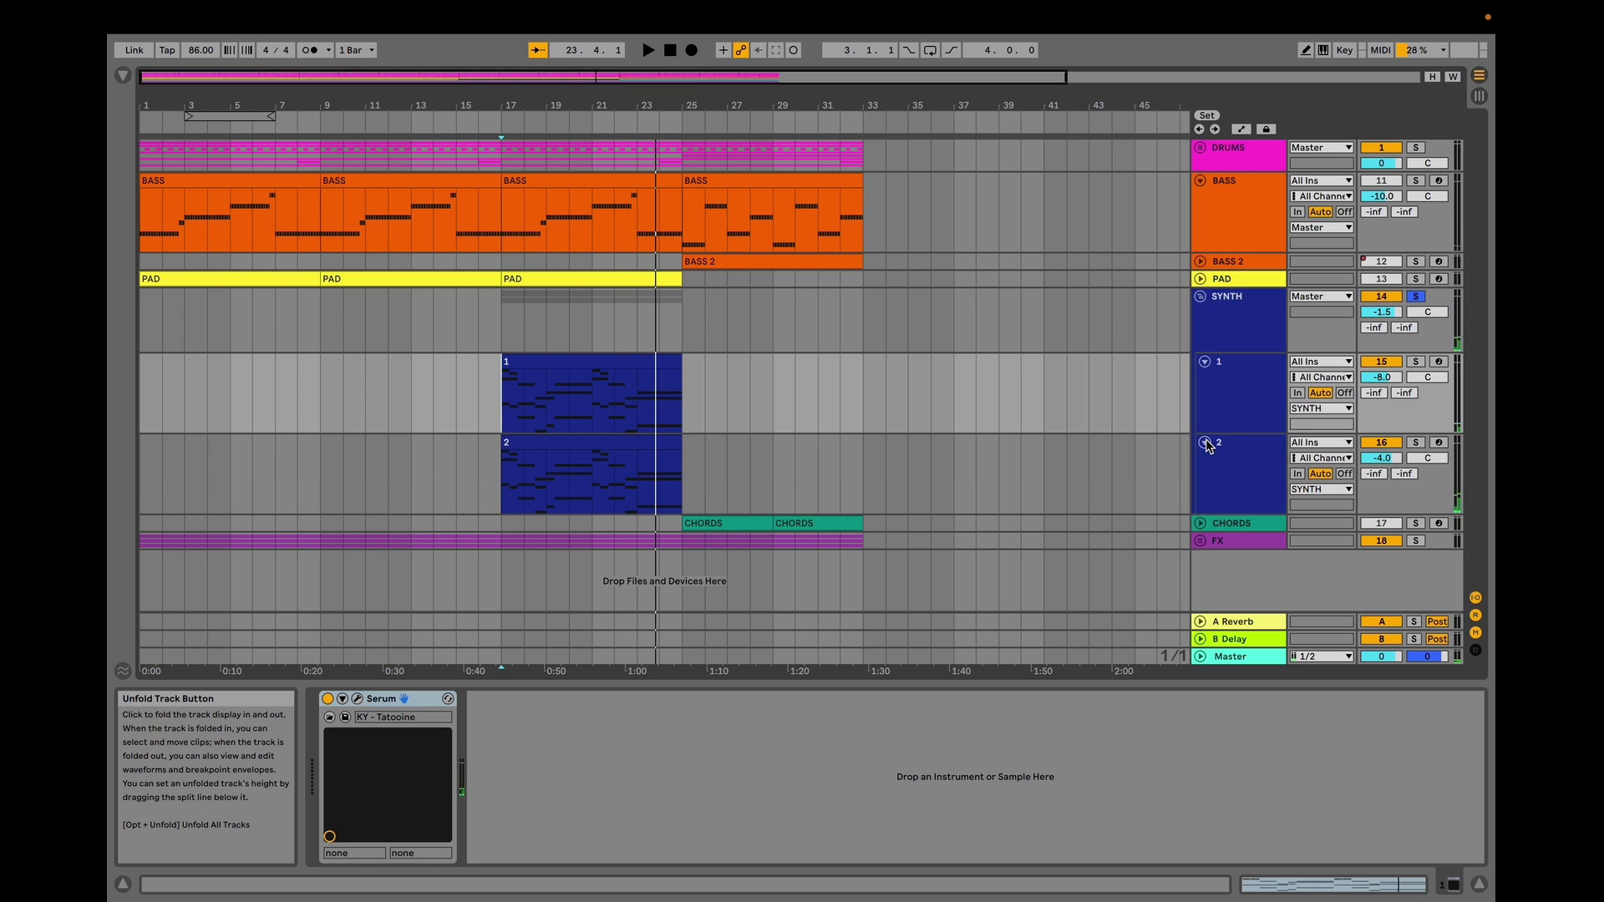
left_click(1221, 450)
left_click(1227, 404)
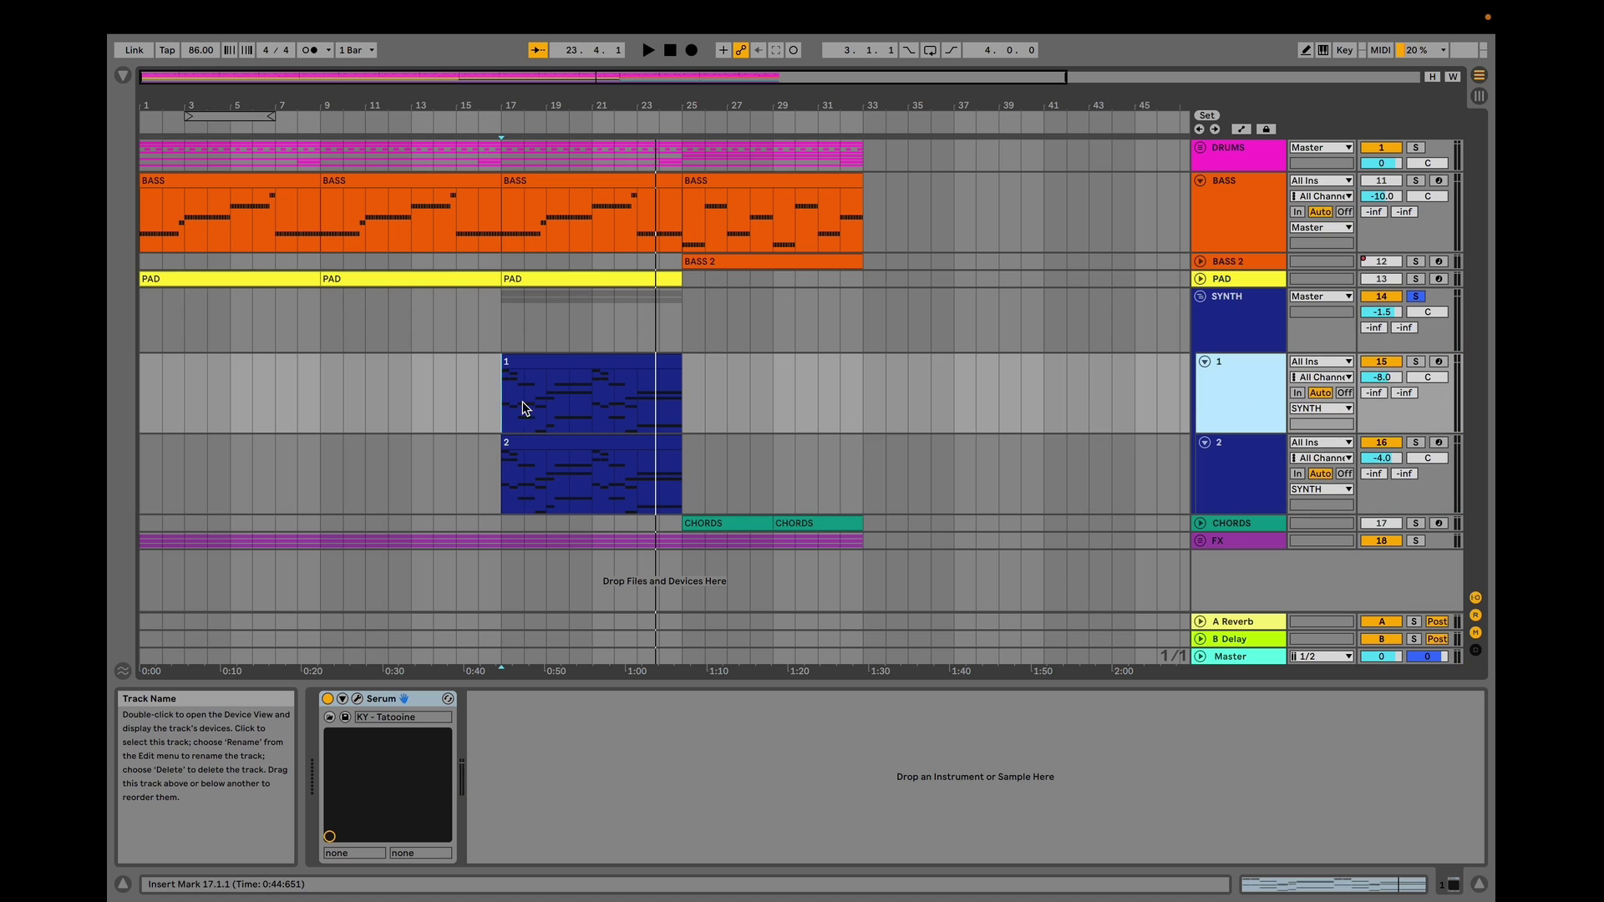
left_click(1413, 361)
key("space")
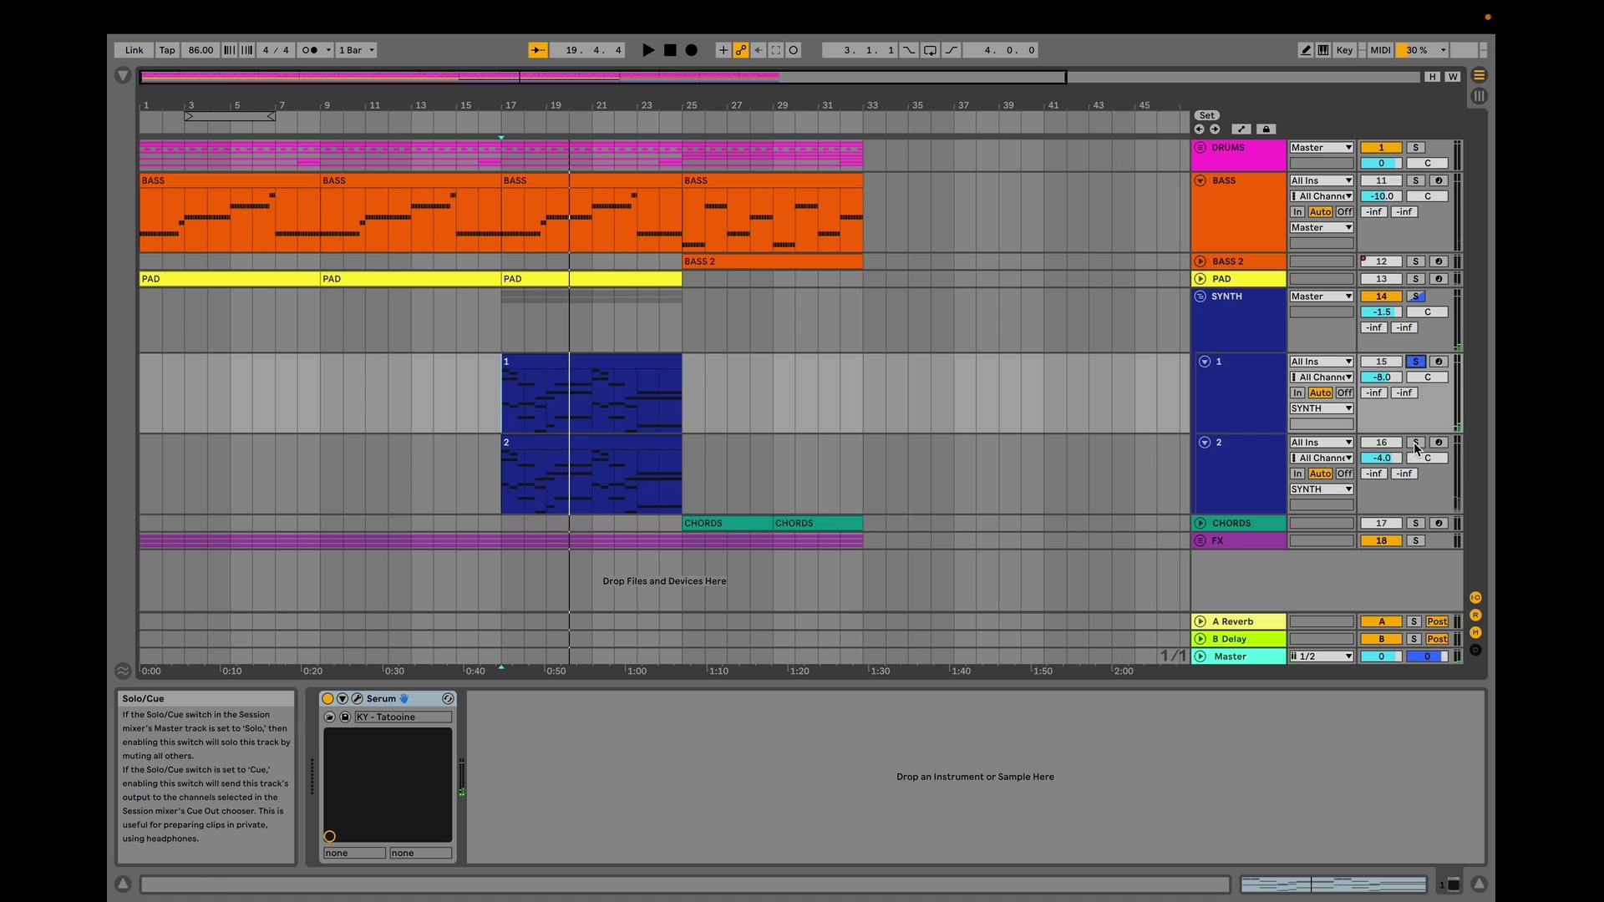
- Replay the bar 17 section, re-solo track 1, and open its Serum window
key("space")
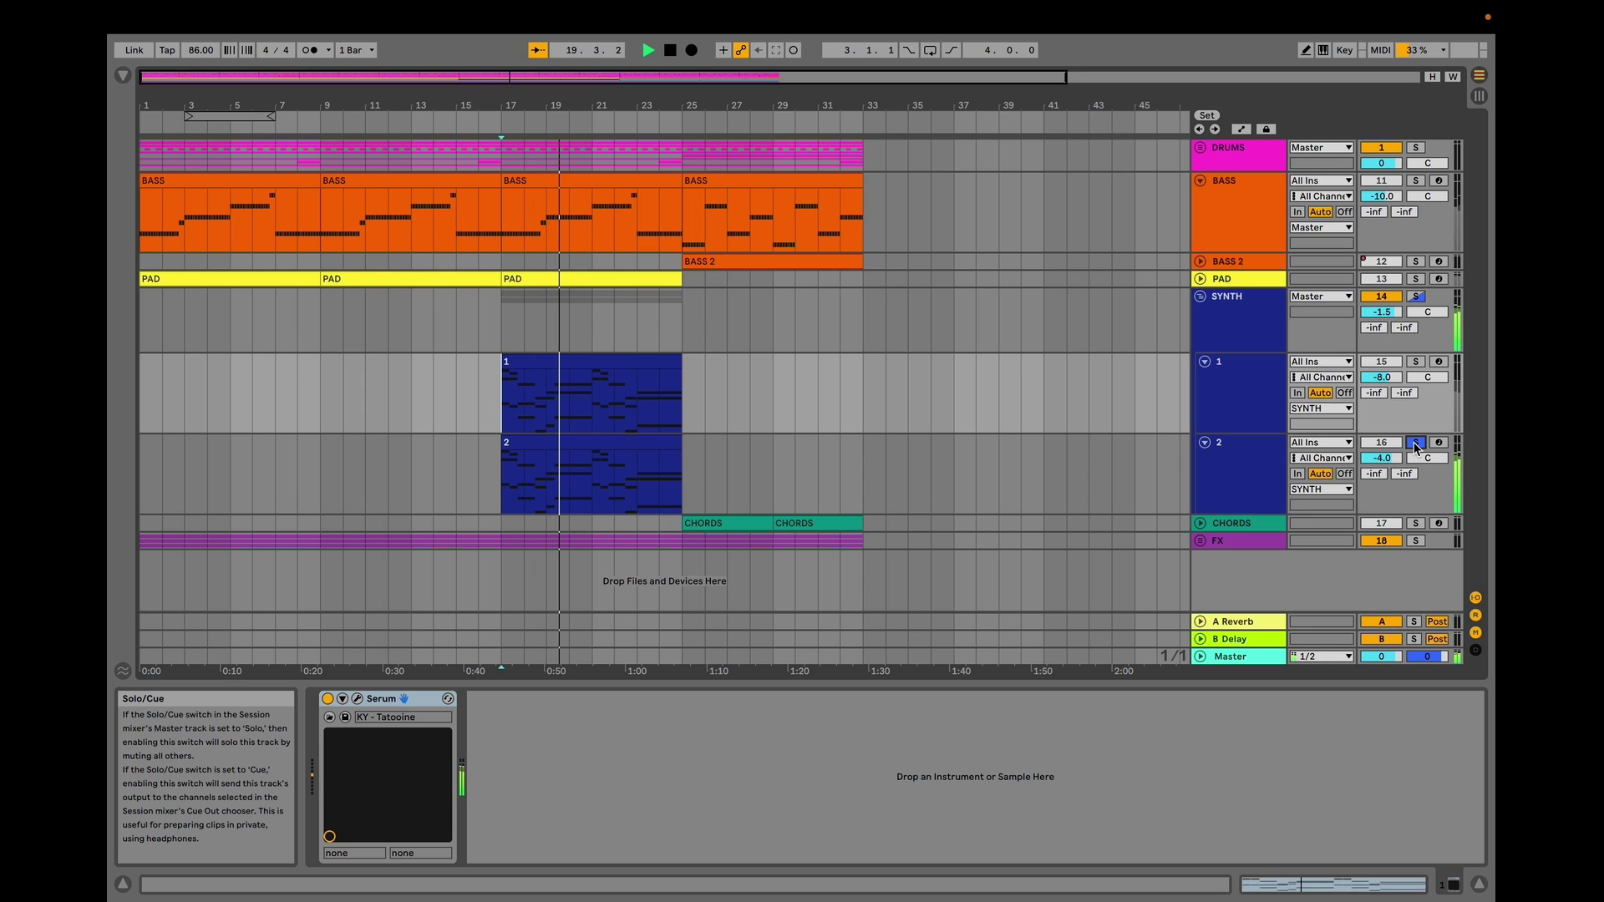
key("space")
left_click(1415, 361)
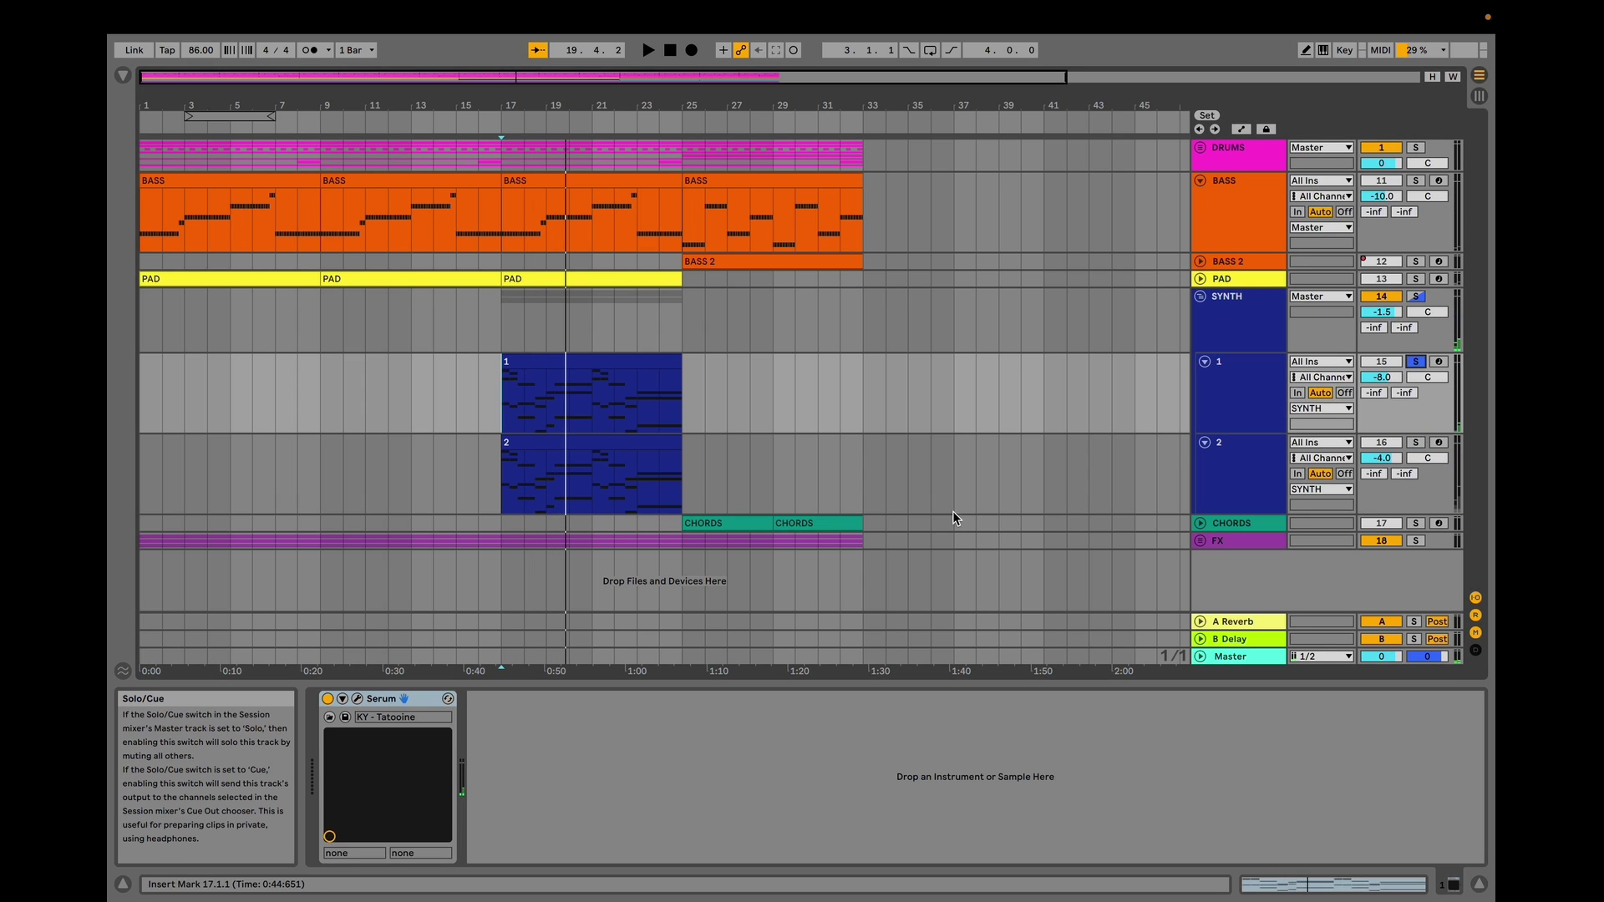
left_click(358, 699)
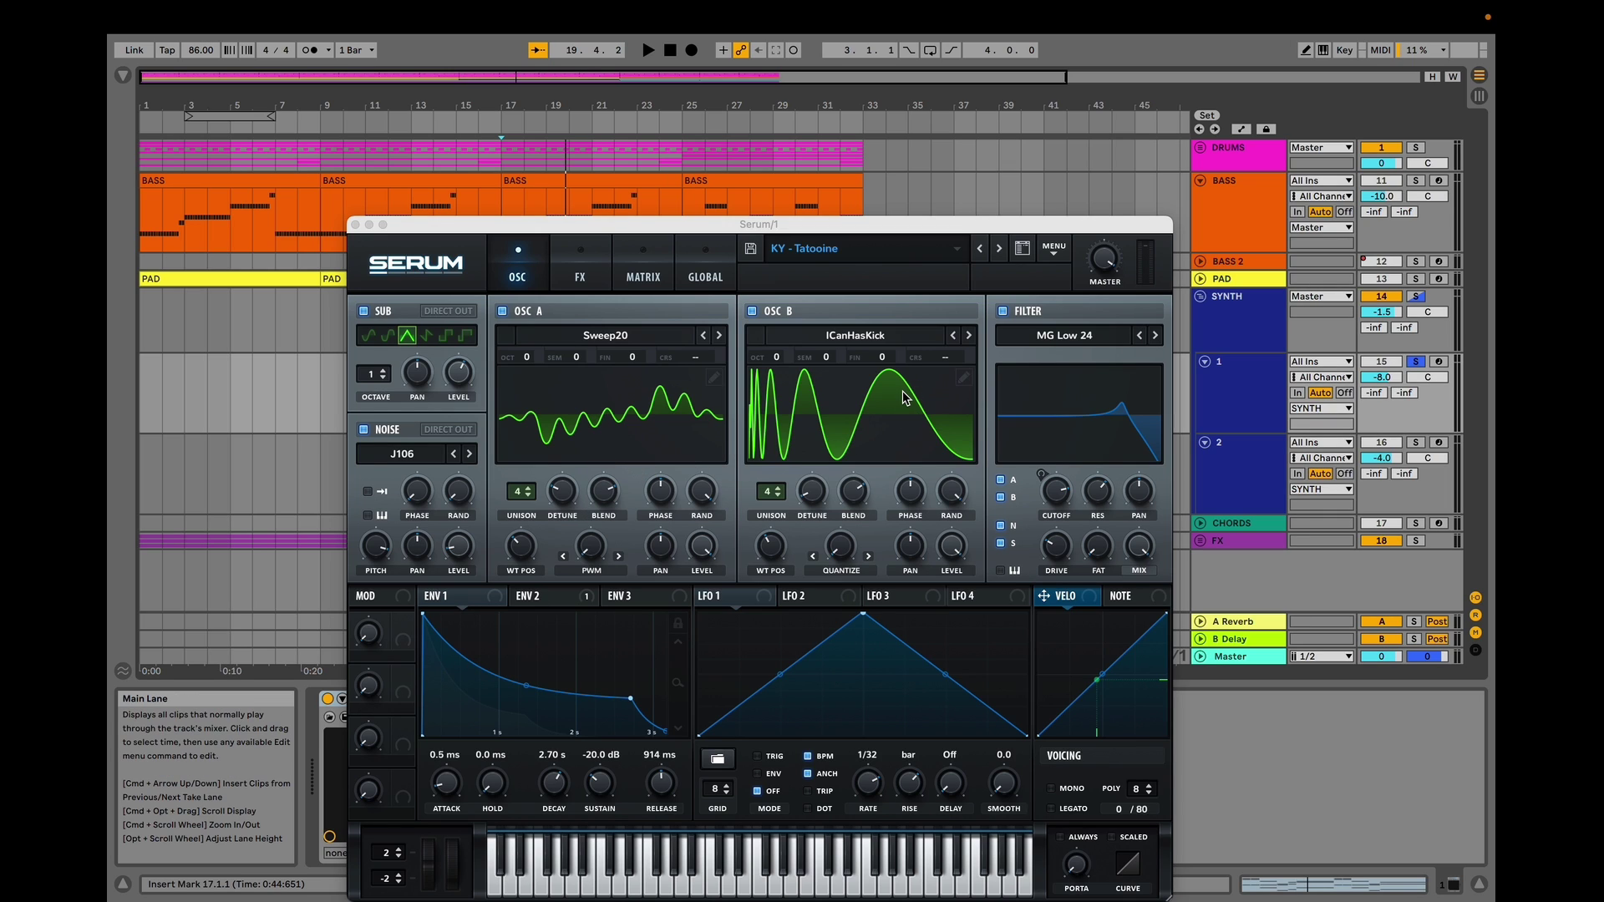
- On Serum's ENV 2 page, lower track 1's filter resonance from 65% to 0% during playback, then show the FX page
left_click(572, 597)
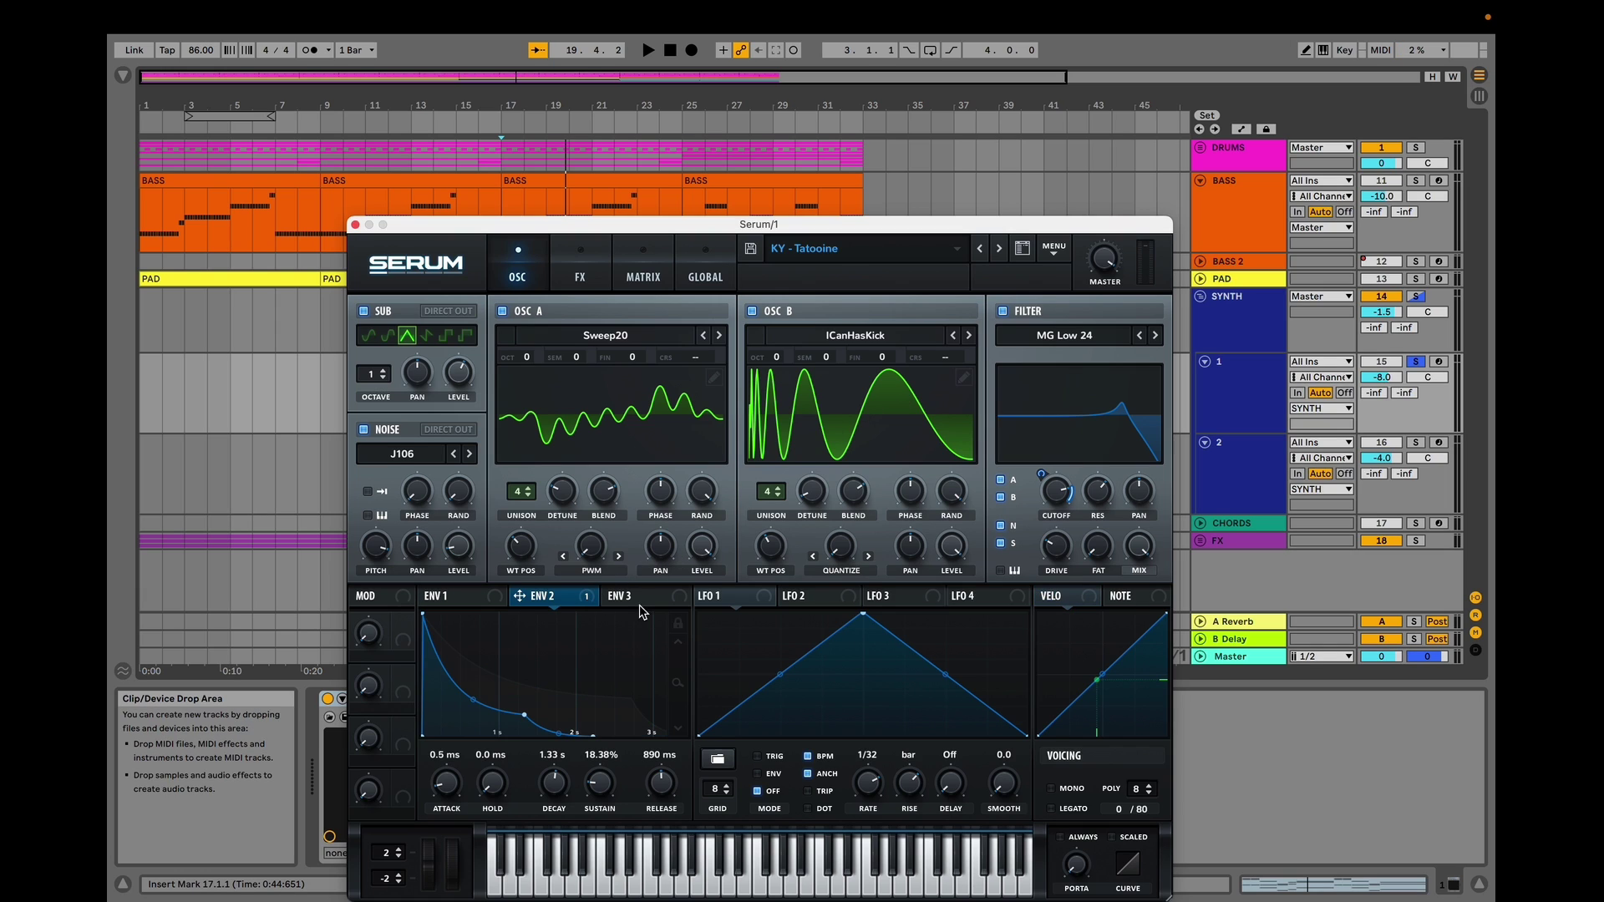
left_click(1099, 500)
key("space")
left_click_drag(1098, 500, 1069, 471)
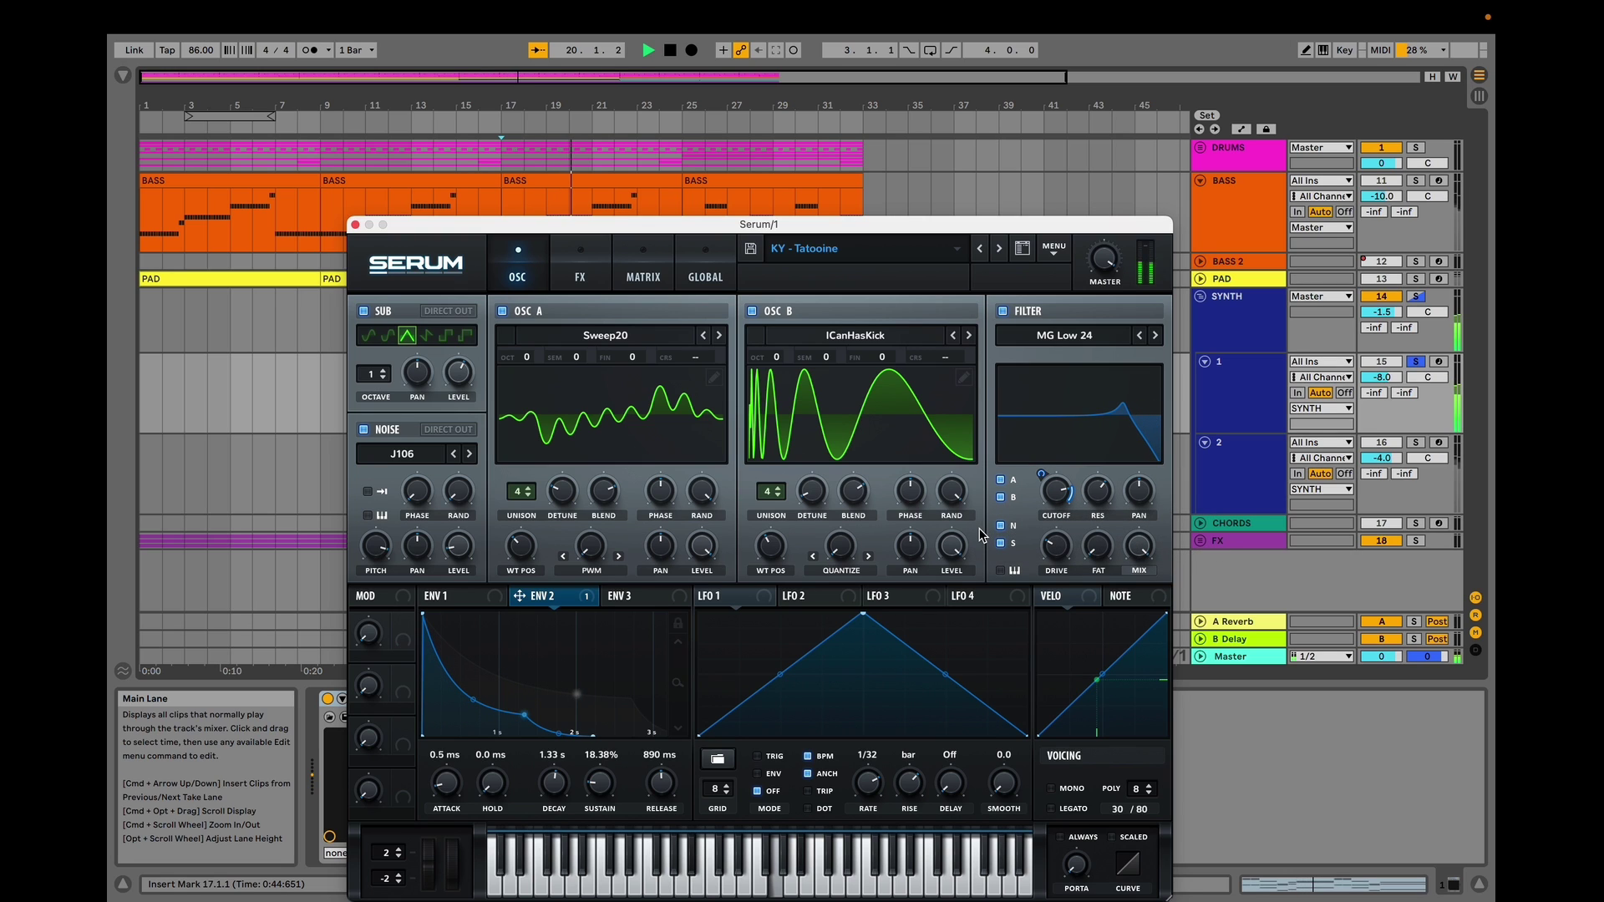
left_click(579, 268)
key("space")
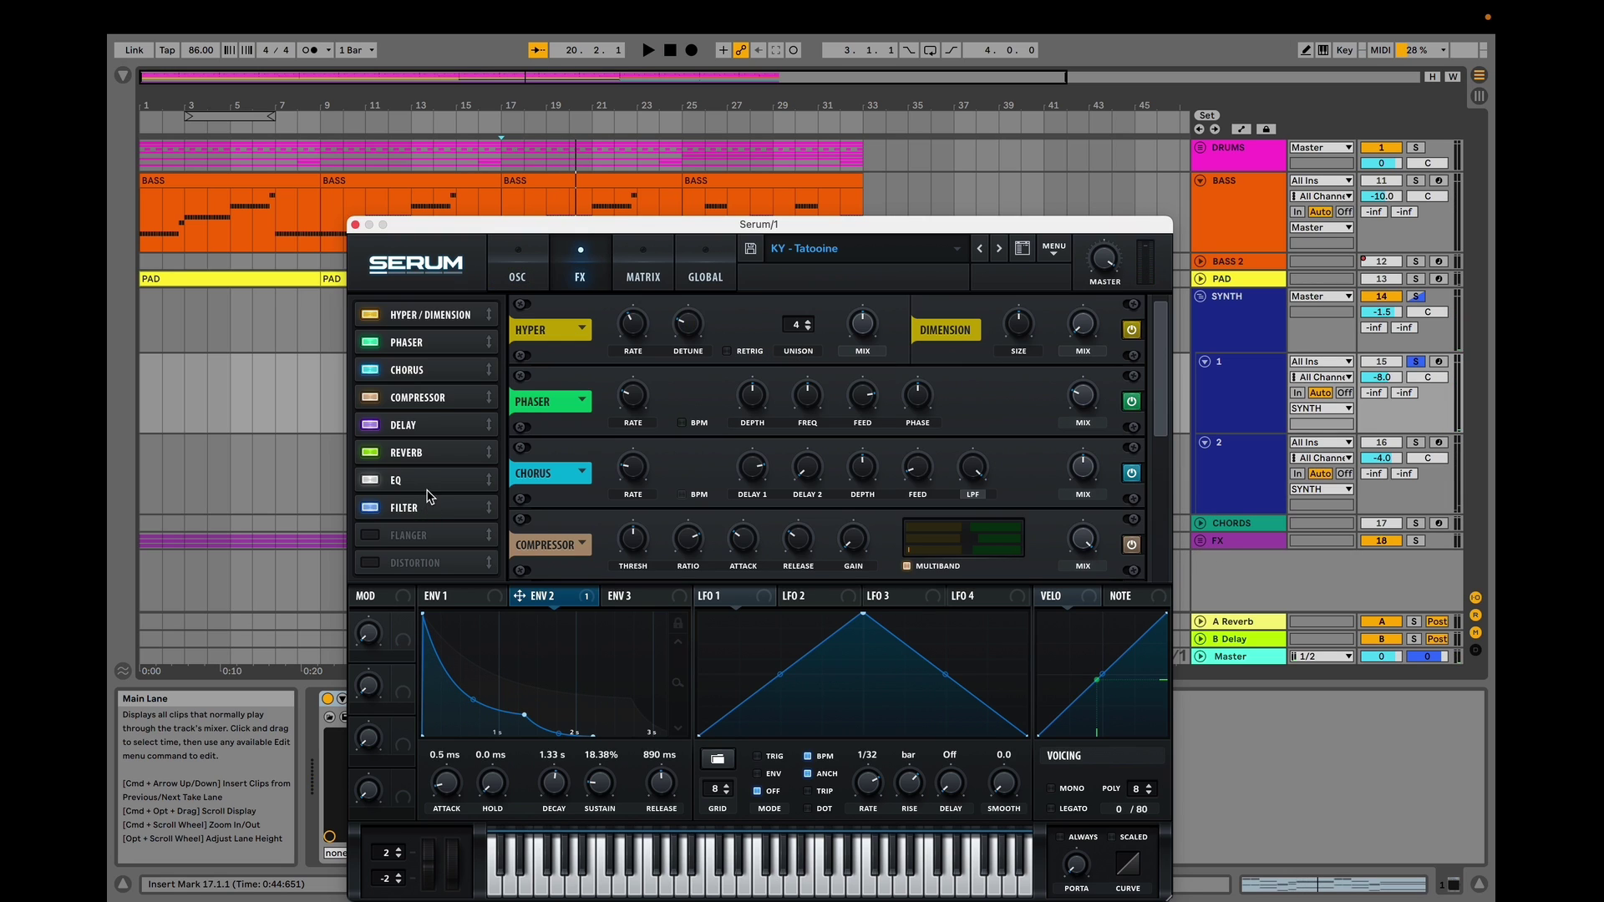
- Re-enable Chorus, Phaser and Hyper/Dimension in the Tatooine patch's FX list, then close the Serum window
left_click(430, 483)
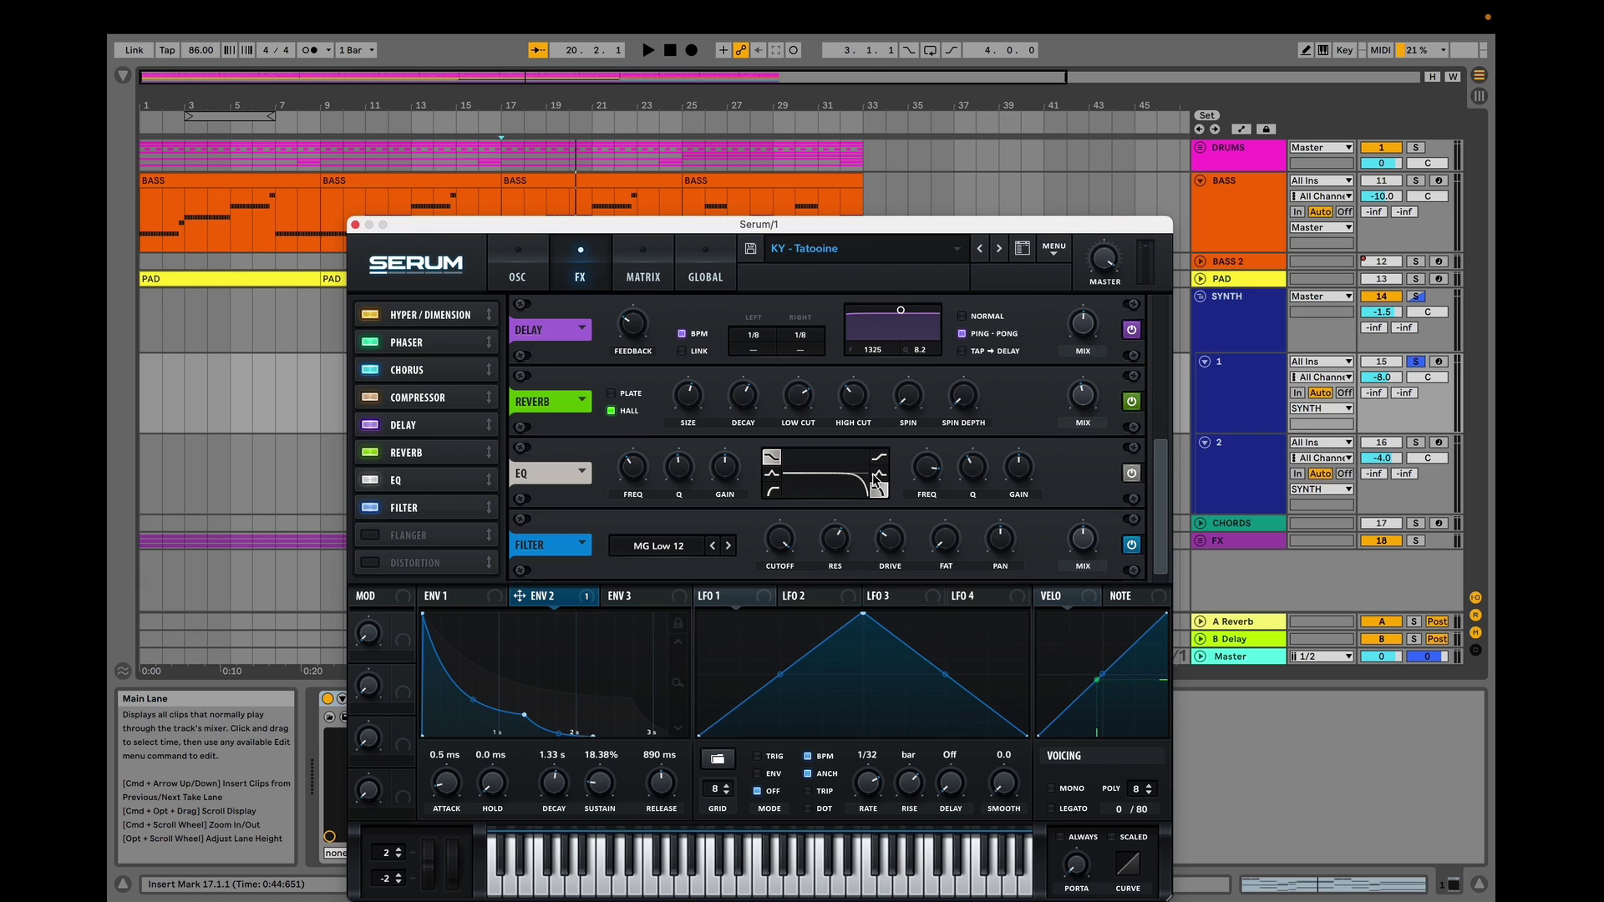
key("space")
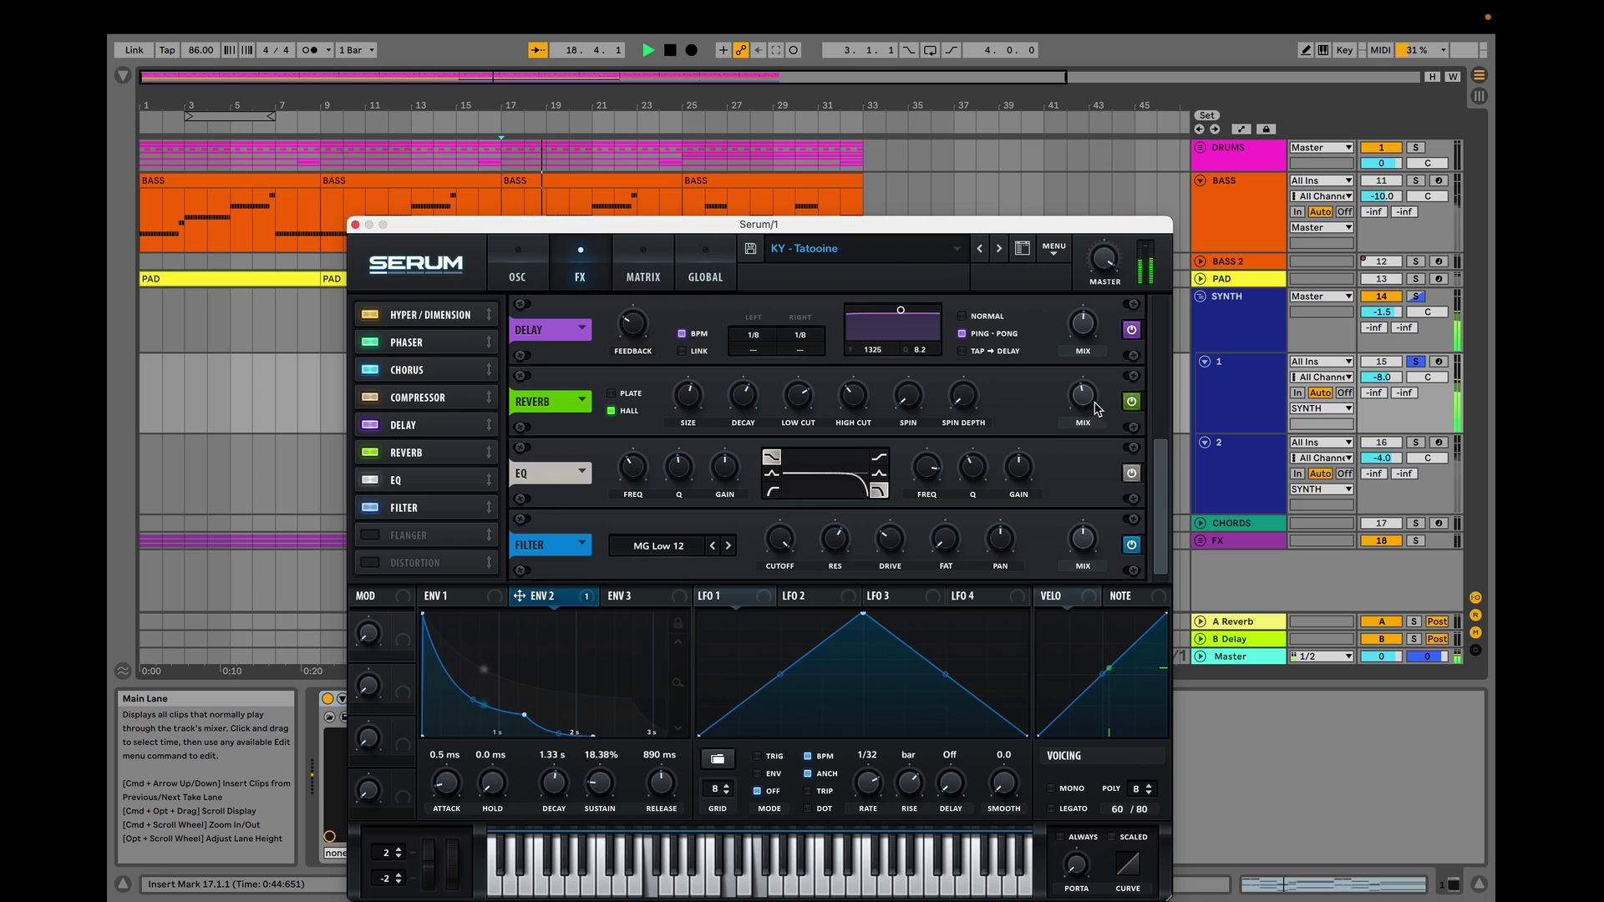
left_click(420, 407)
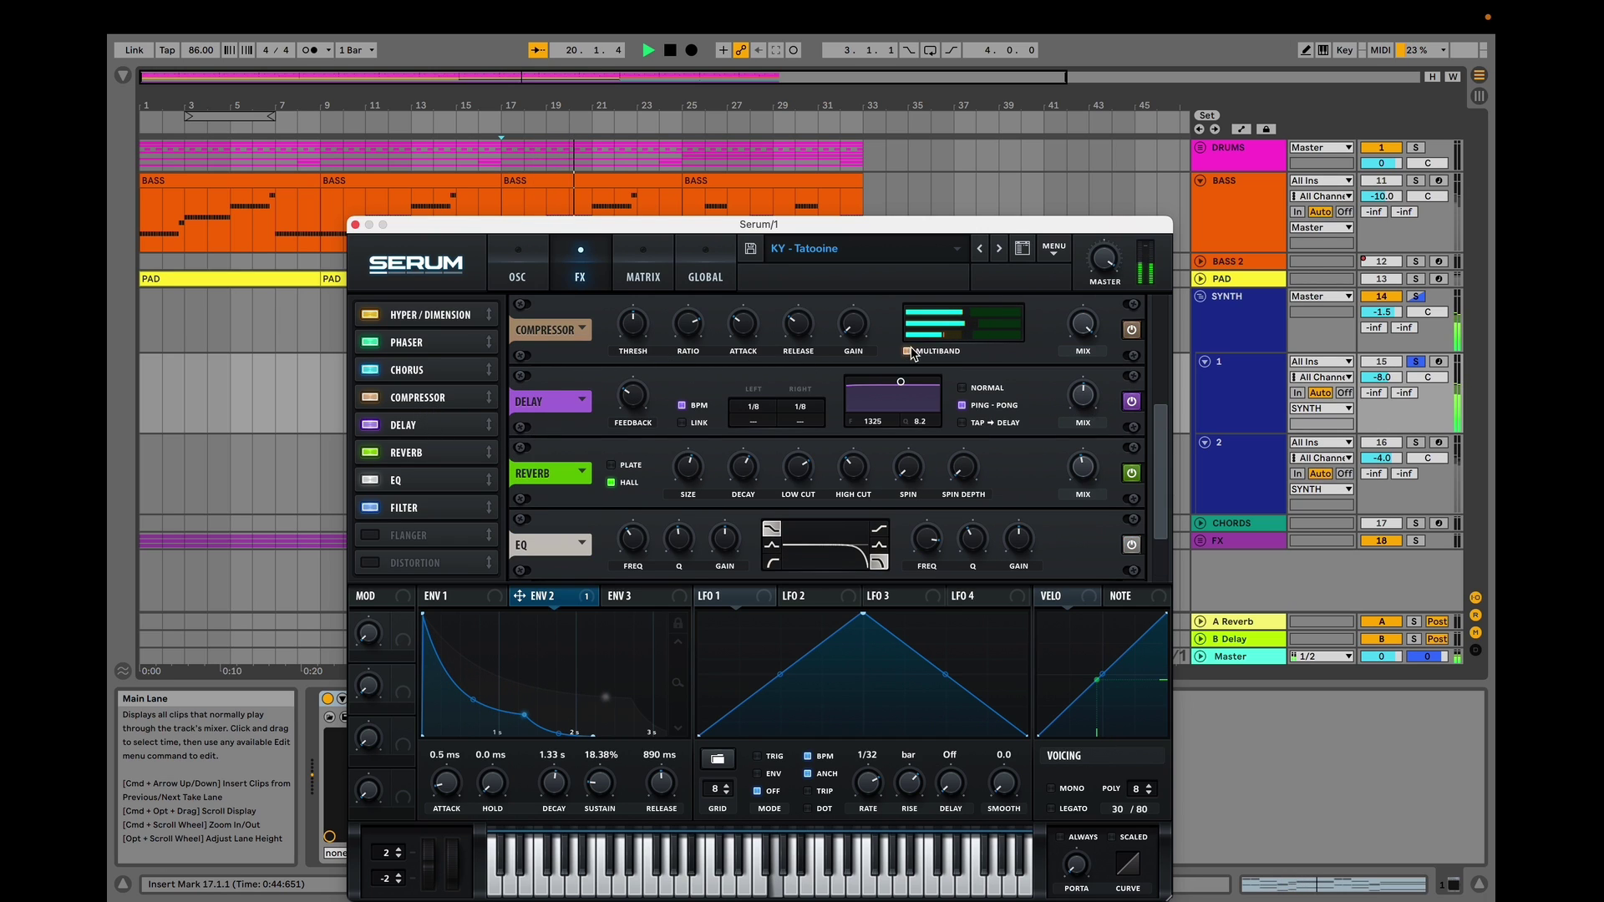
left_click(425, 375)
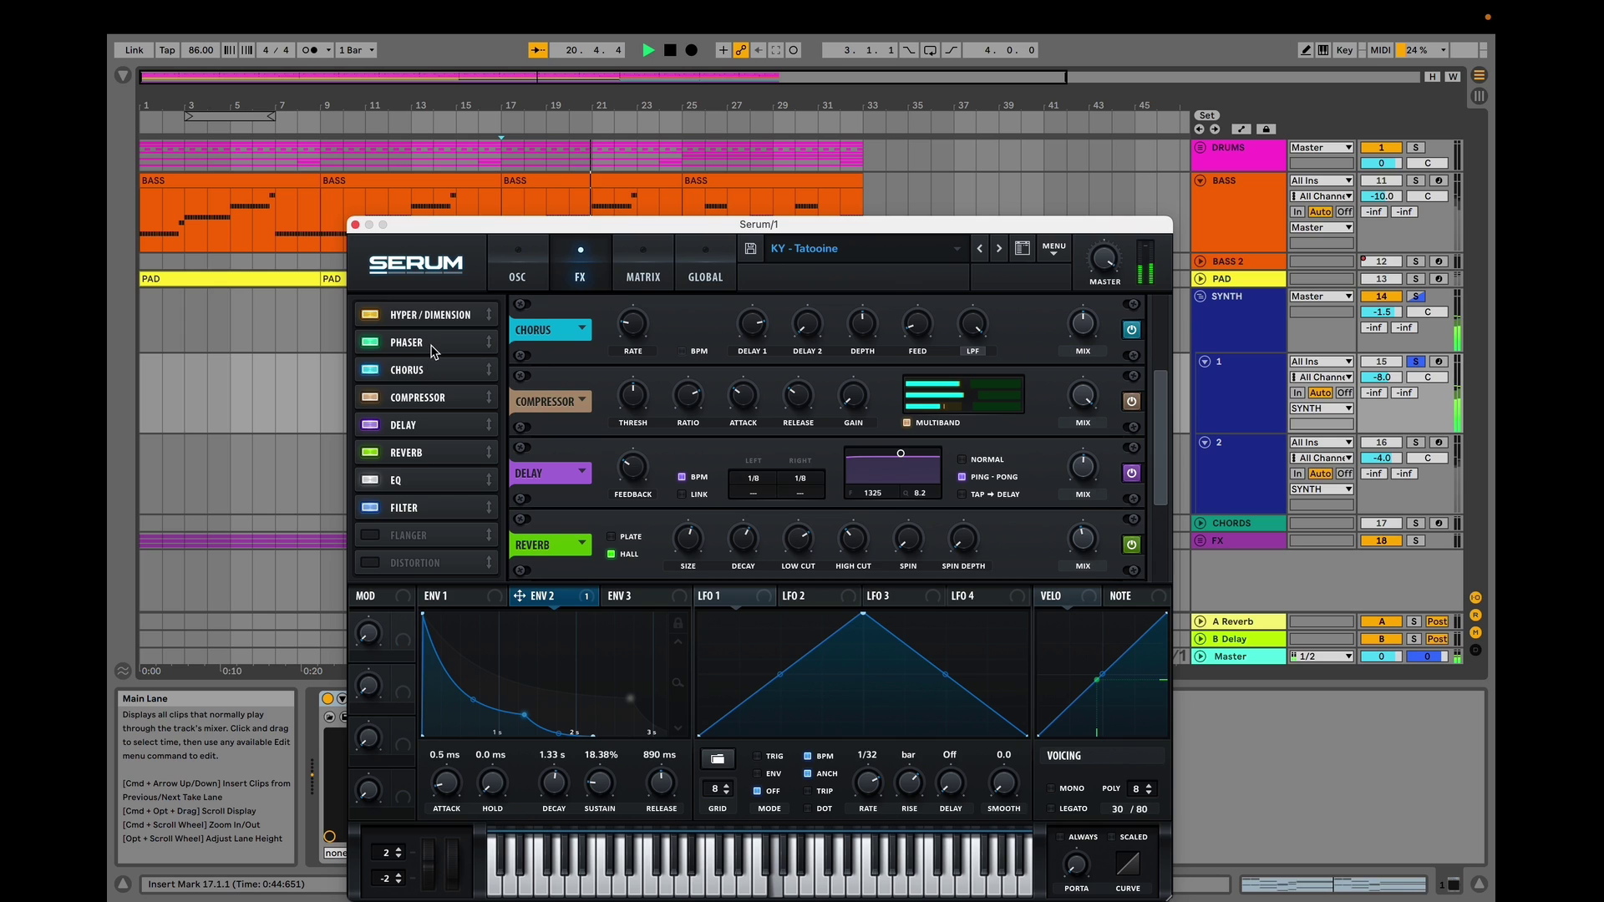
left_click(433, 349)
left_click(434, 324)
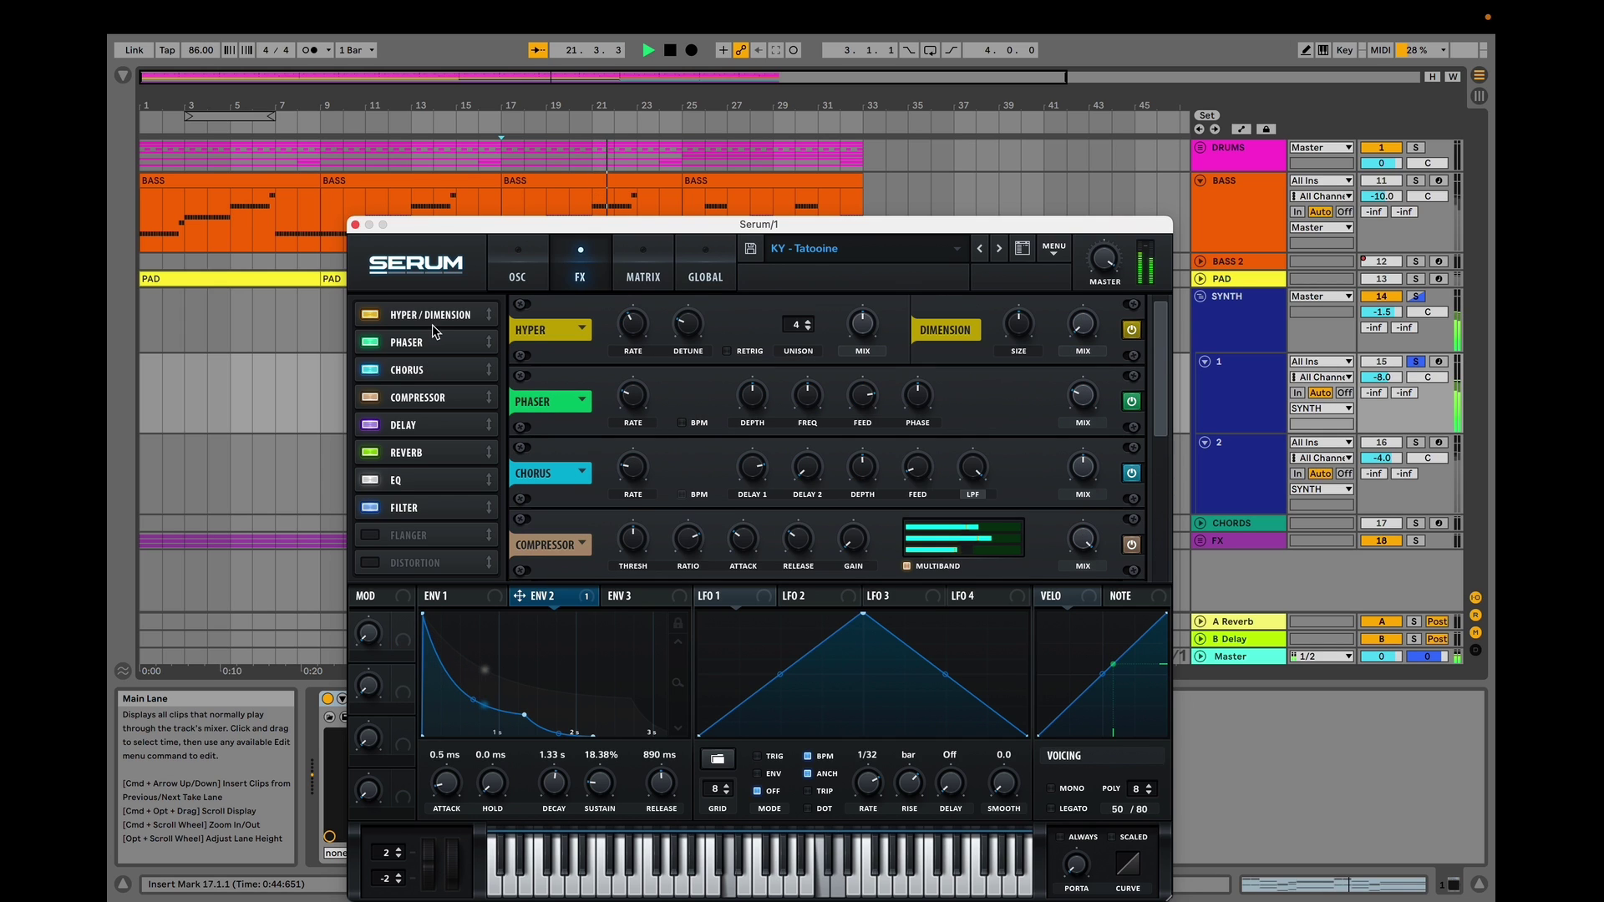
left_click(355, 224)
- Open track 2's Gauntlet Serum, play it to hear how Env 2 modulates the cutoff, then show its FX page
left_click(572, 412)
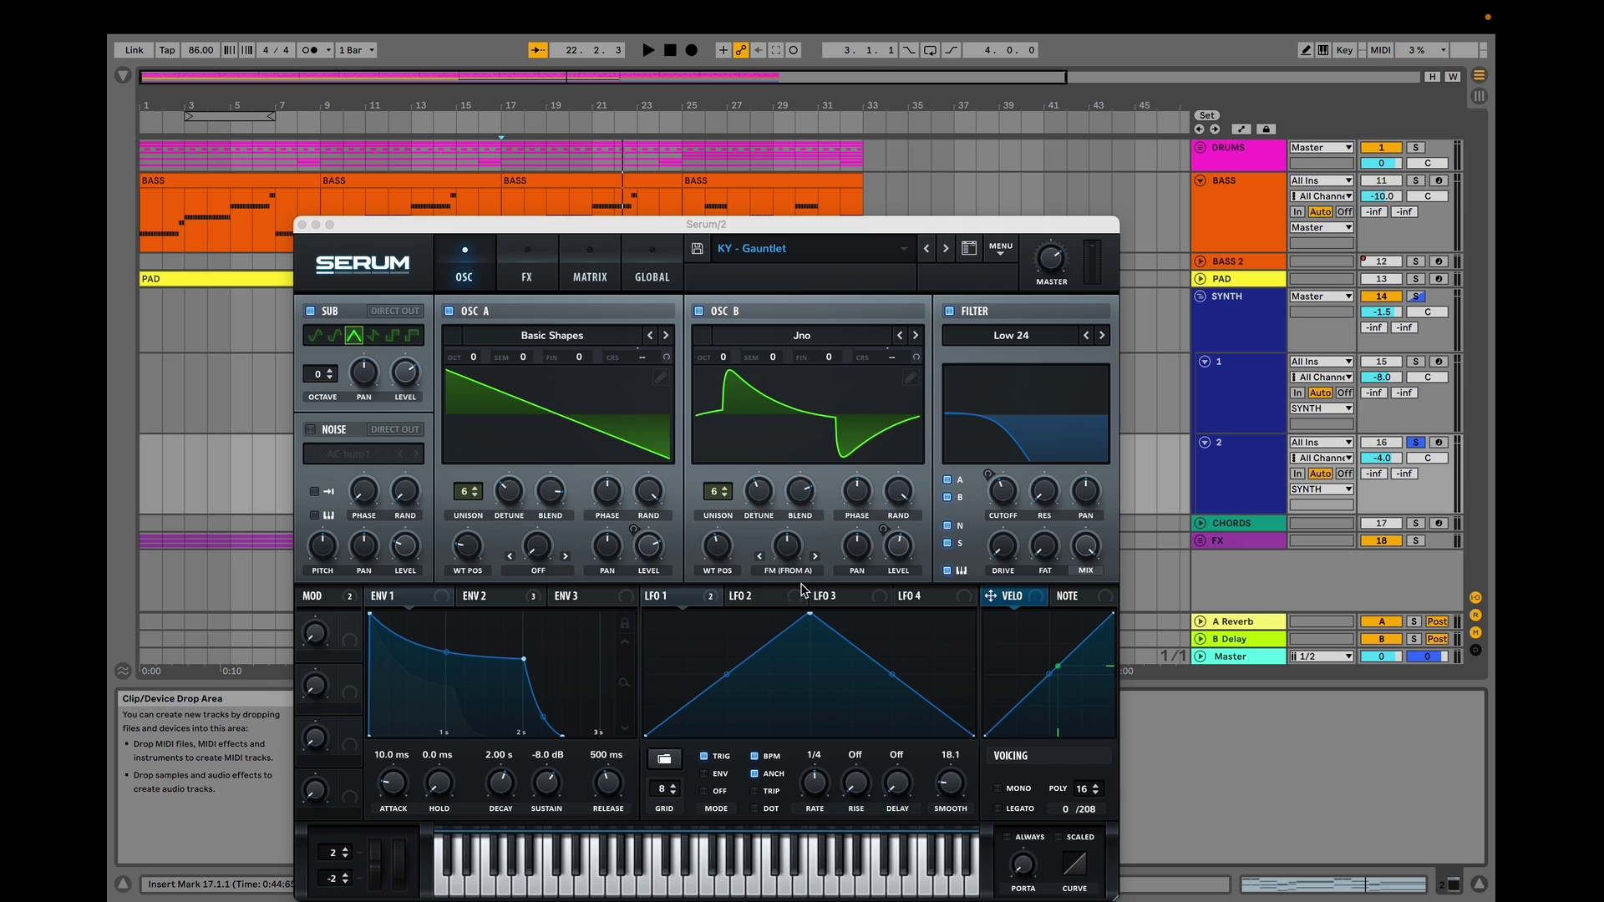
left_click(505, 599)
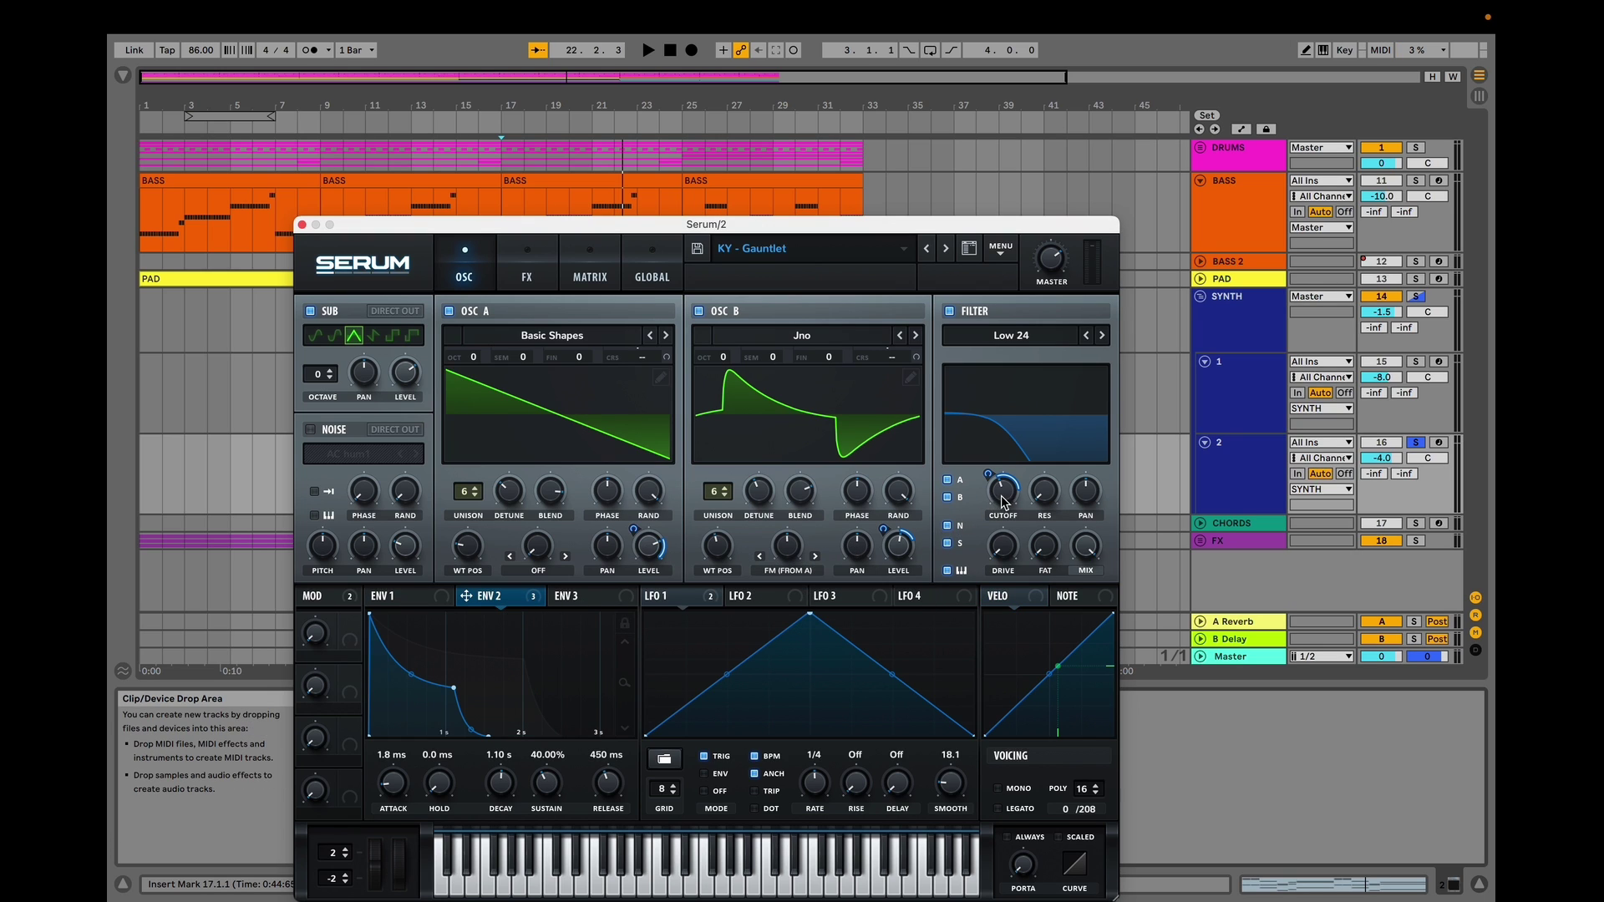
mouse_move(1010, 501)
key("space")
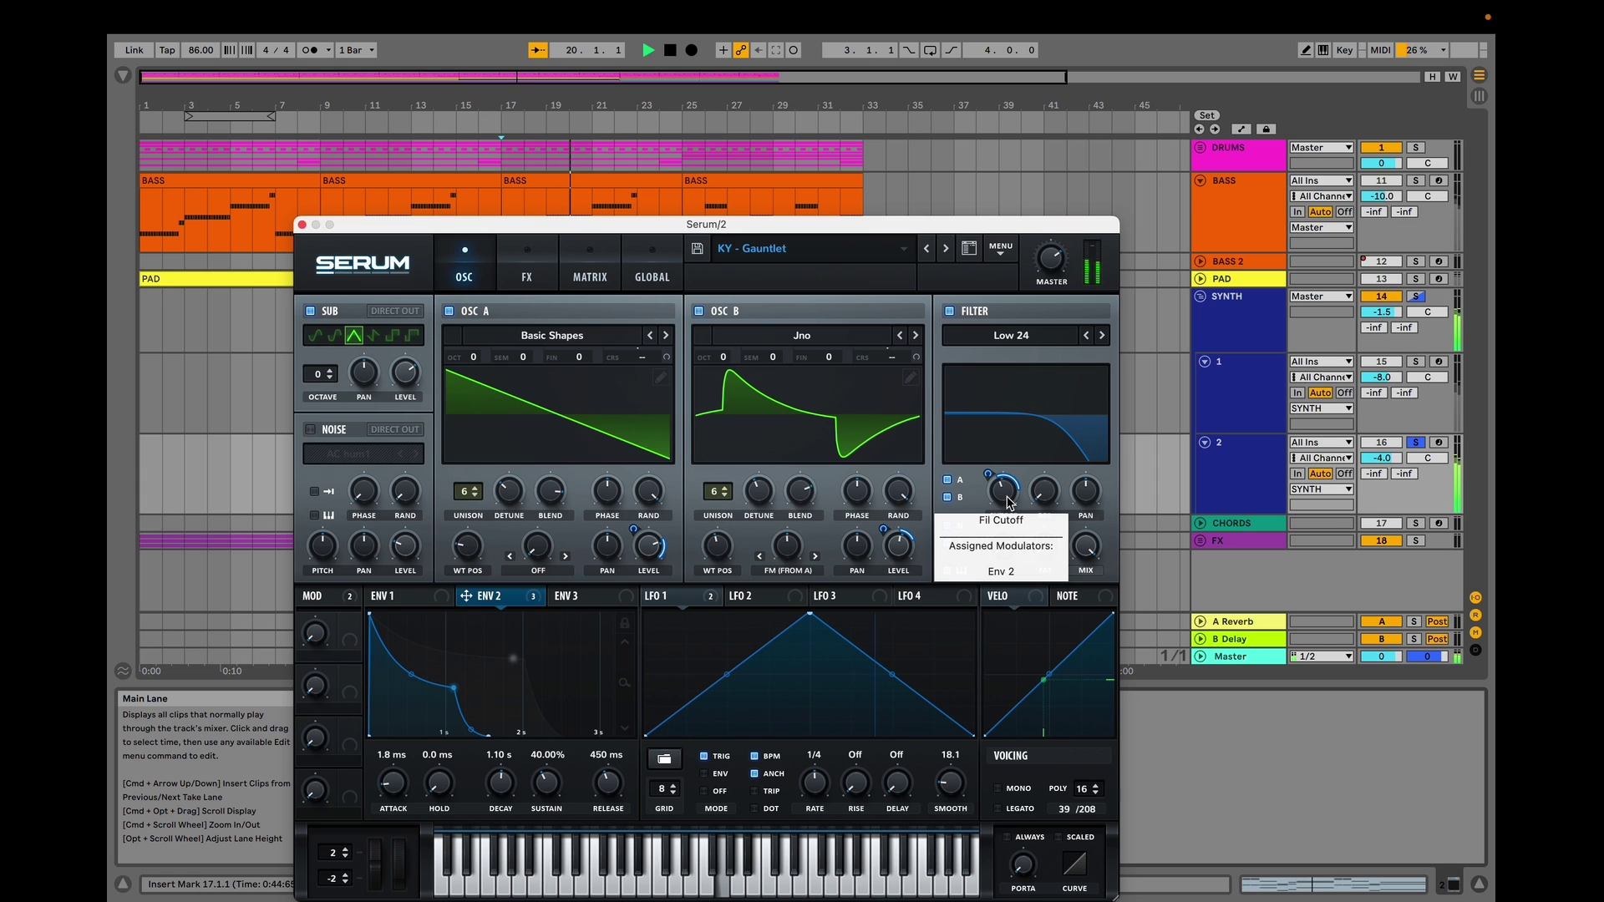
key("space")
left_click(521, 284)
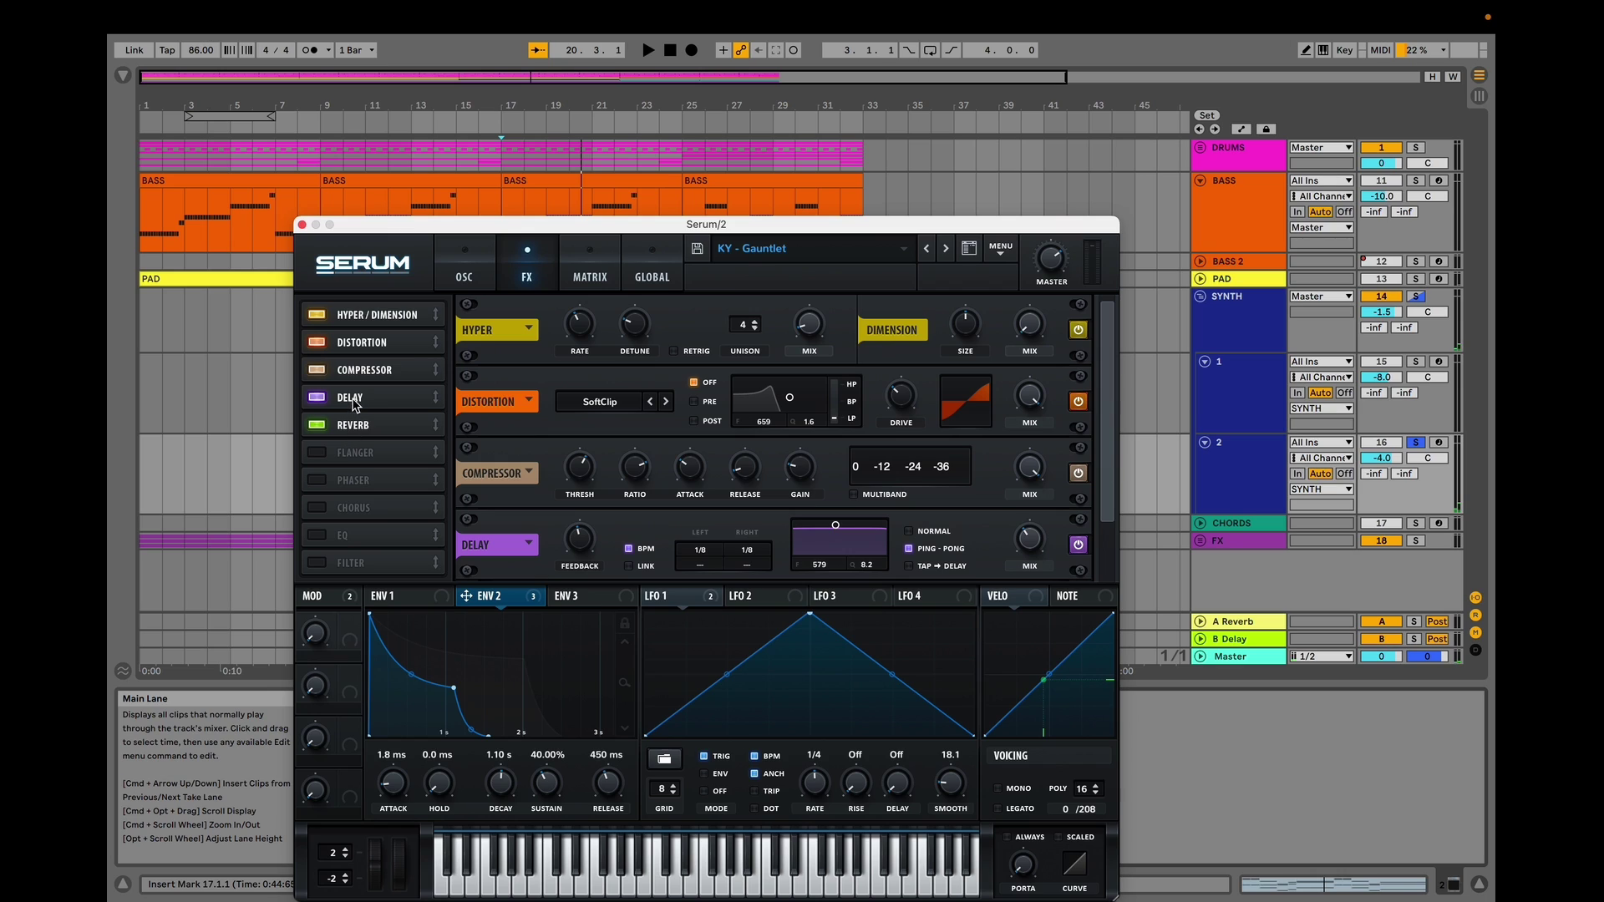
- Switch off Distortion, Compressor, Delay, Reverb and Hyper/Dimension and play the dry Gauntlet sound
left_click(317, 342)
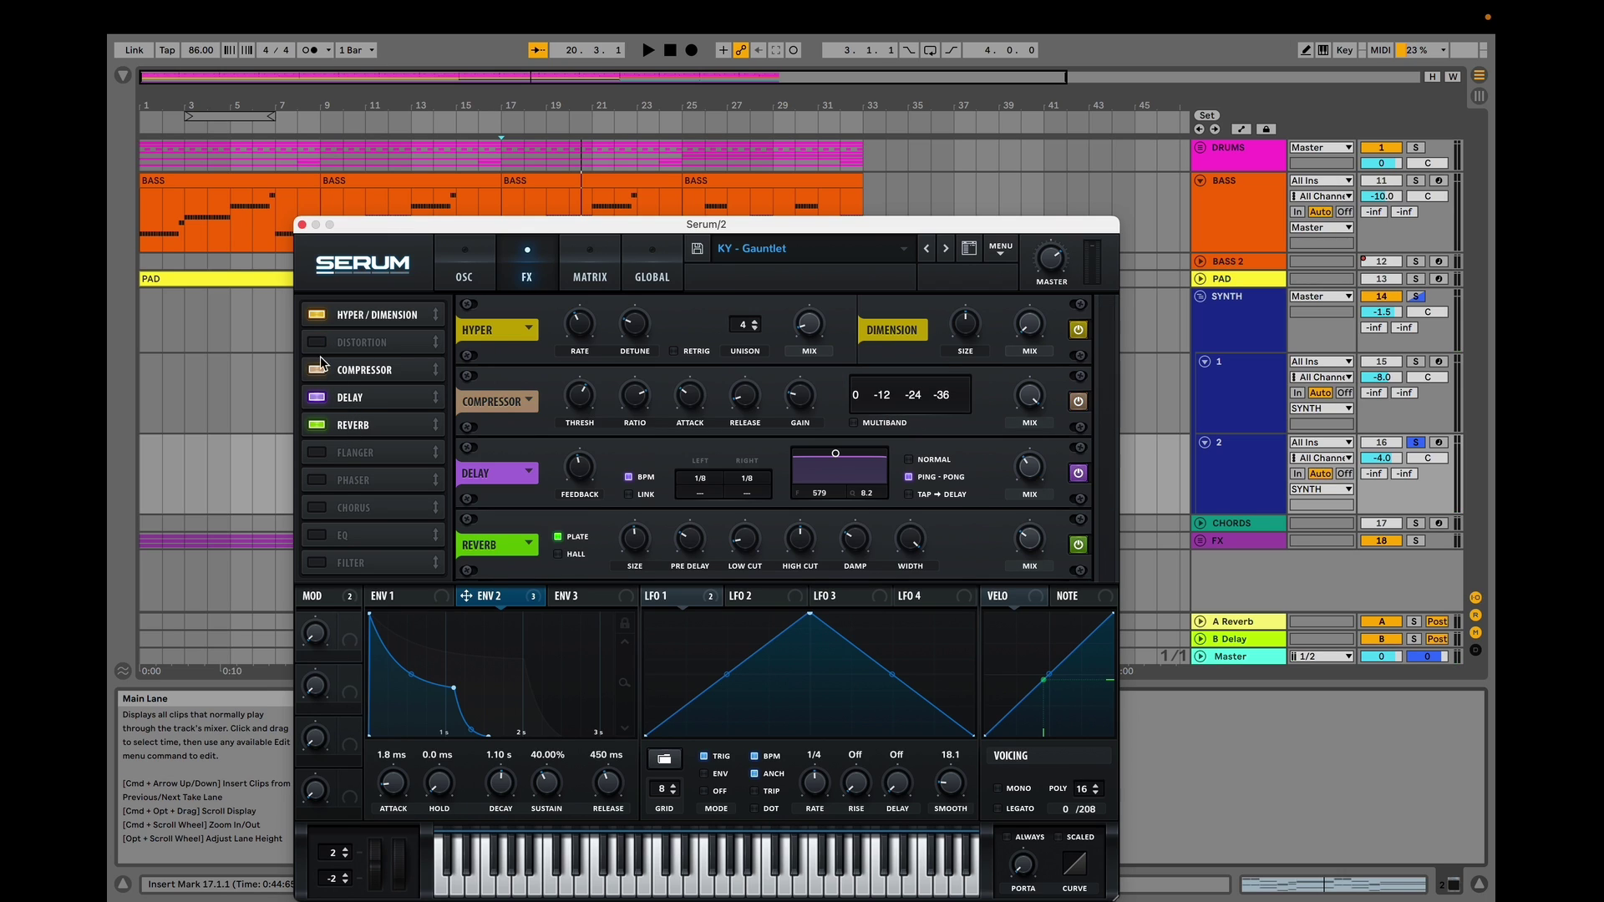
left_click(318, 369)
left_click(317, 397)
left_click(318, 425)
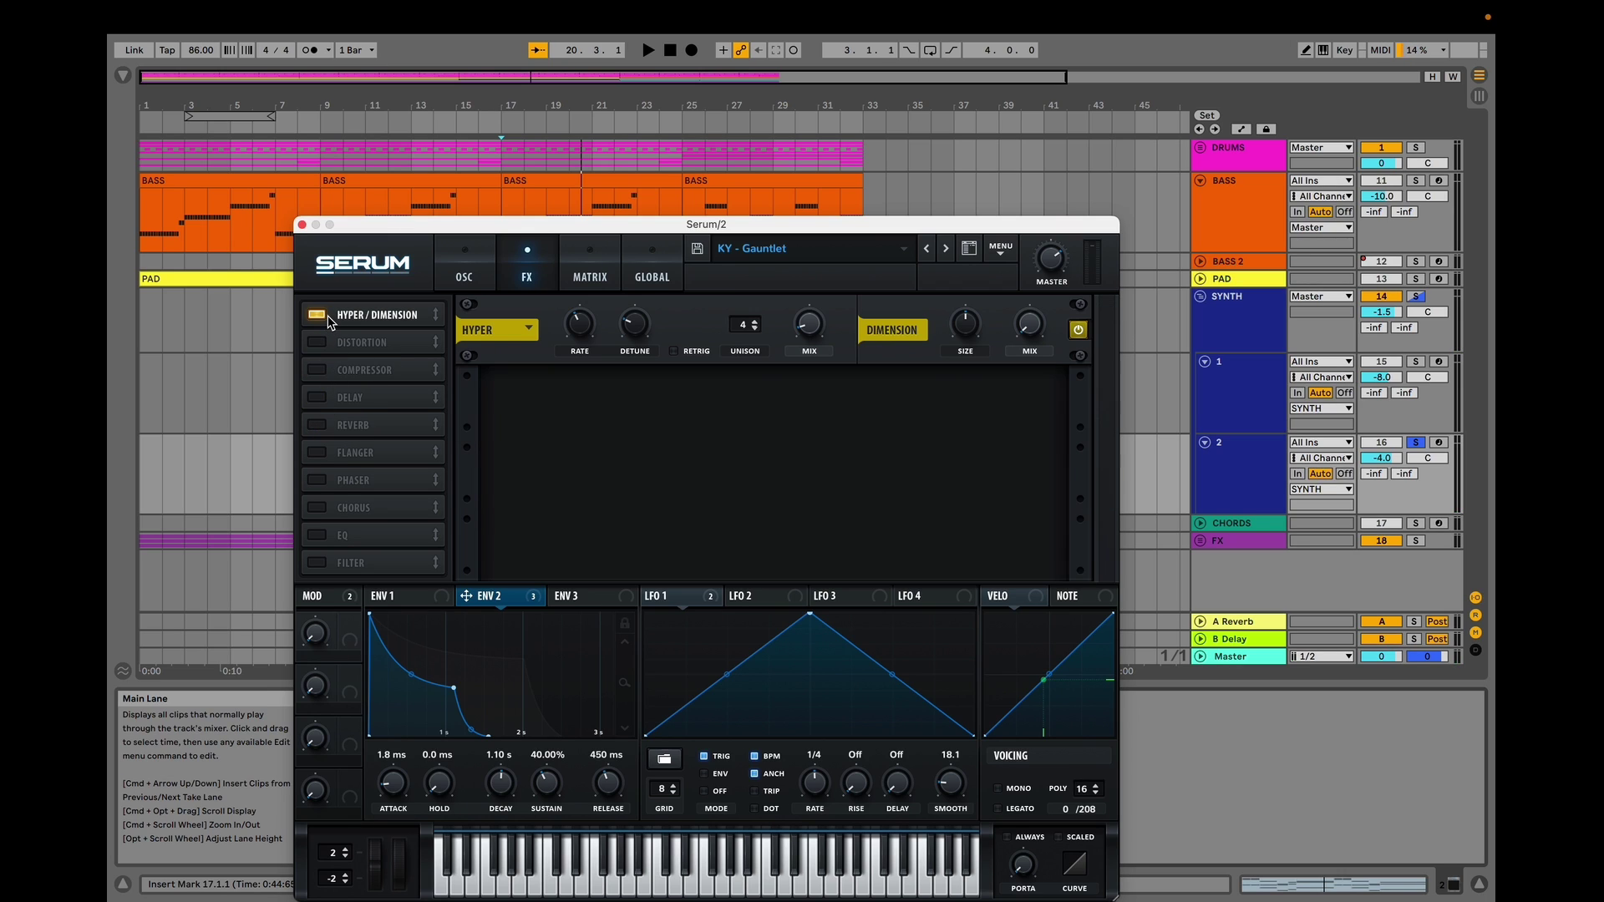
left_click(327, 318)
key("space")
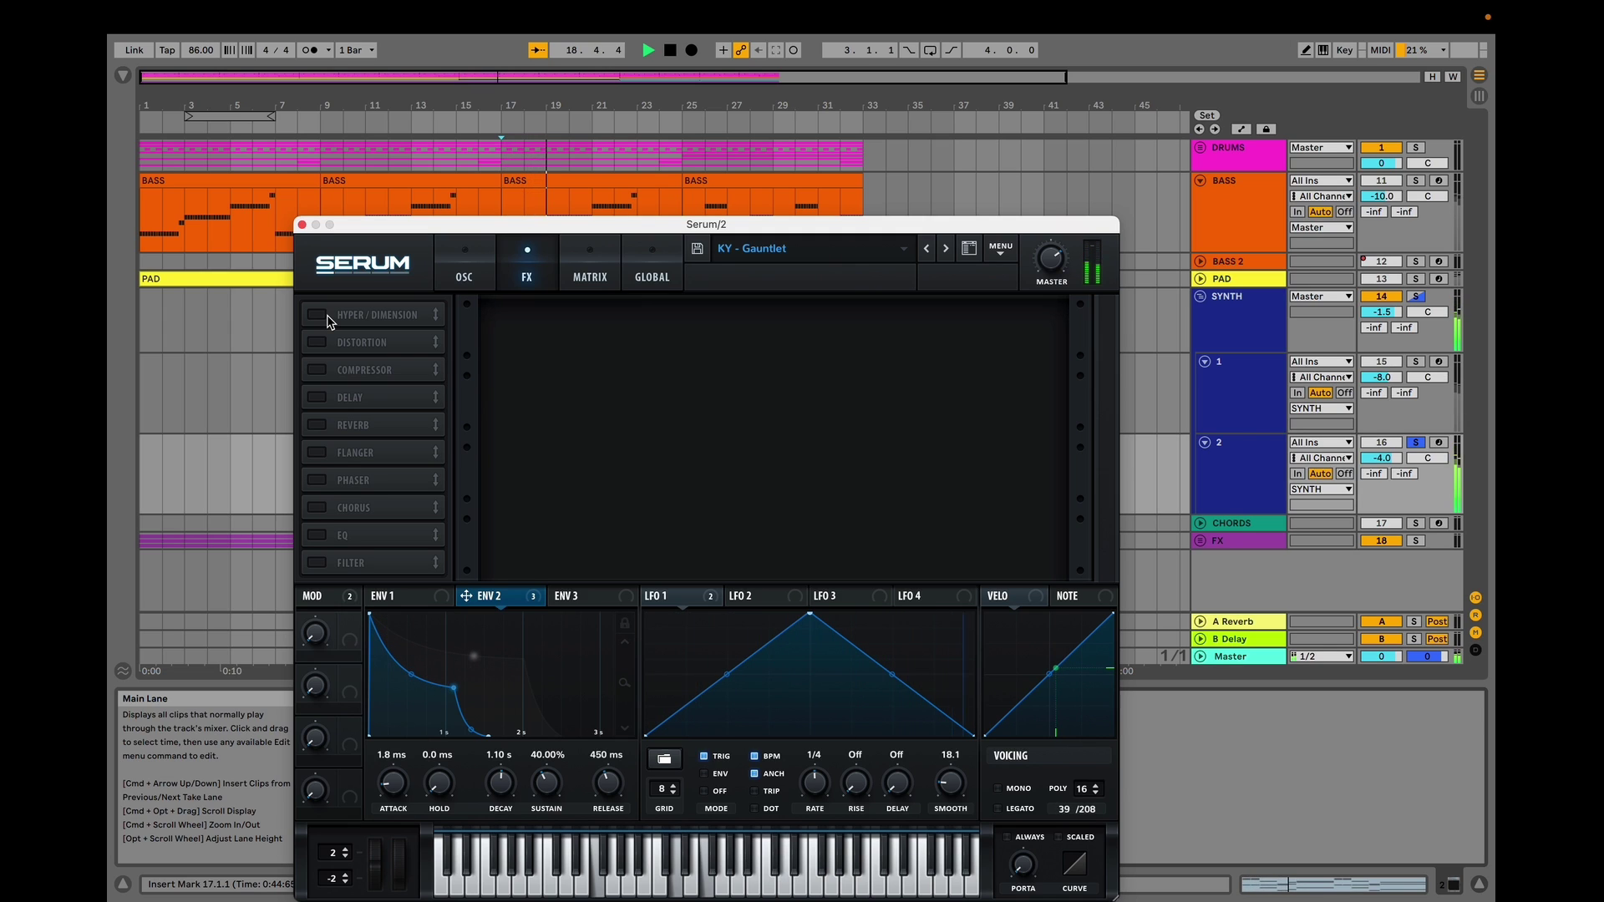
key("space")
- Re-enable all five Gauntlet effects, play again, return to the oscillator page and close Serum
left_click(327, 317)
left_click(325, 343)
left_click(322, 370)
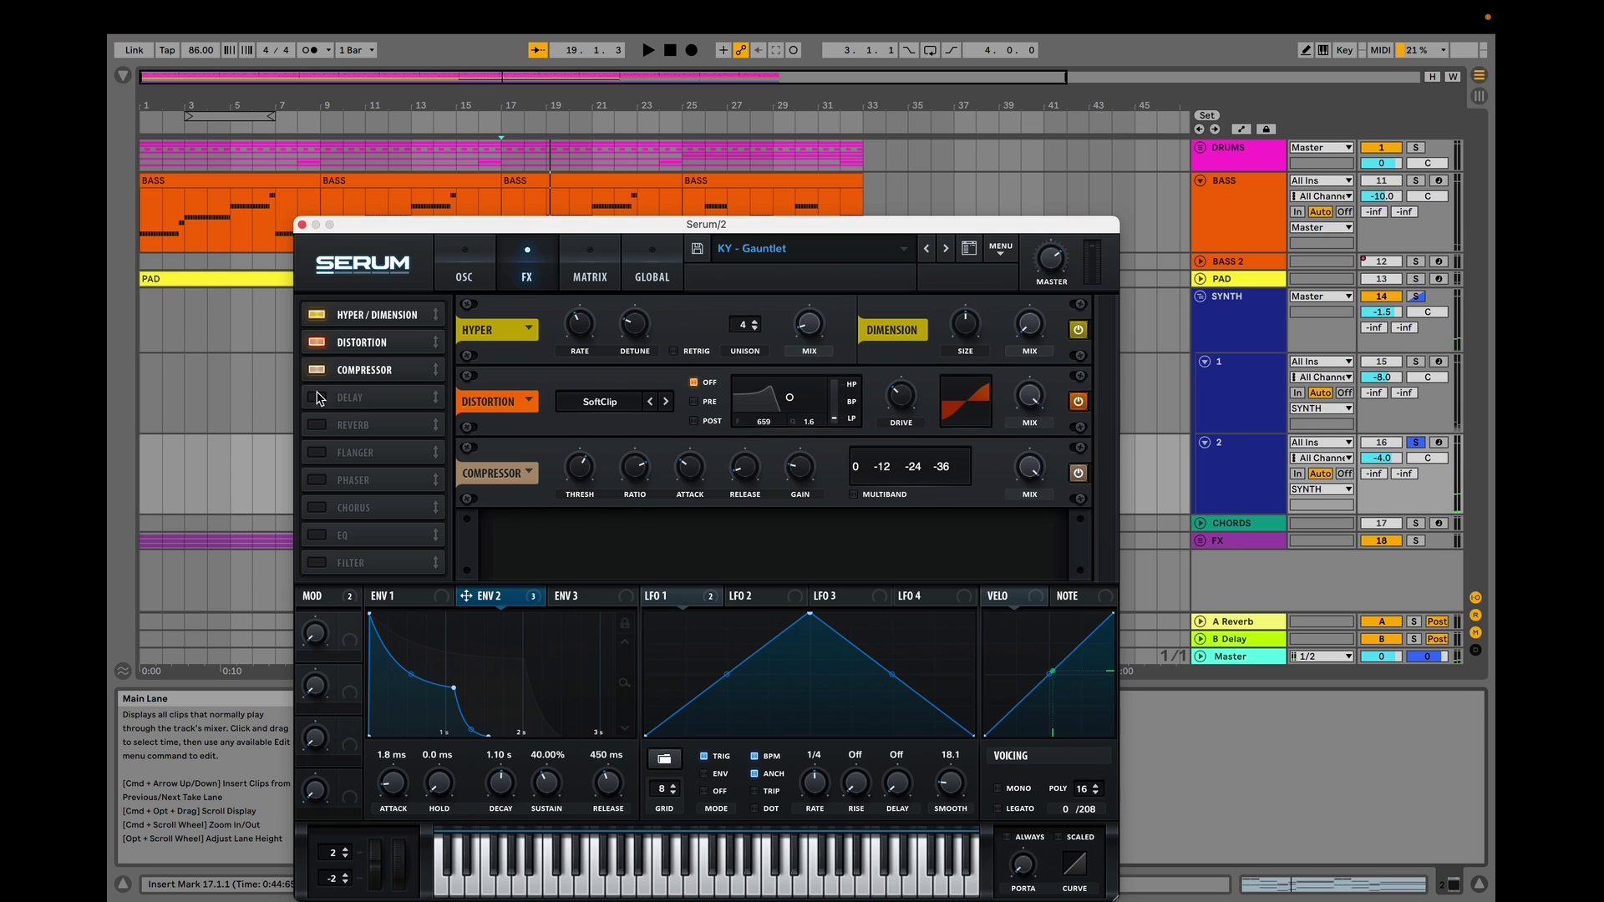
left_click(318, 399)
left_click(319, 426)
key("space")
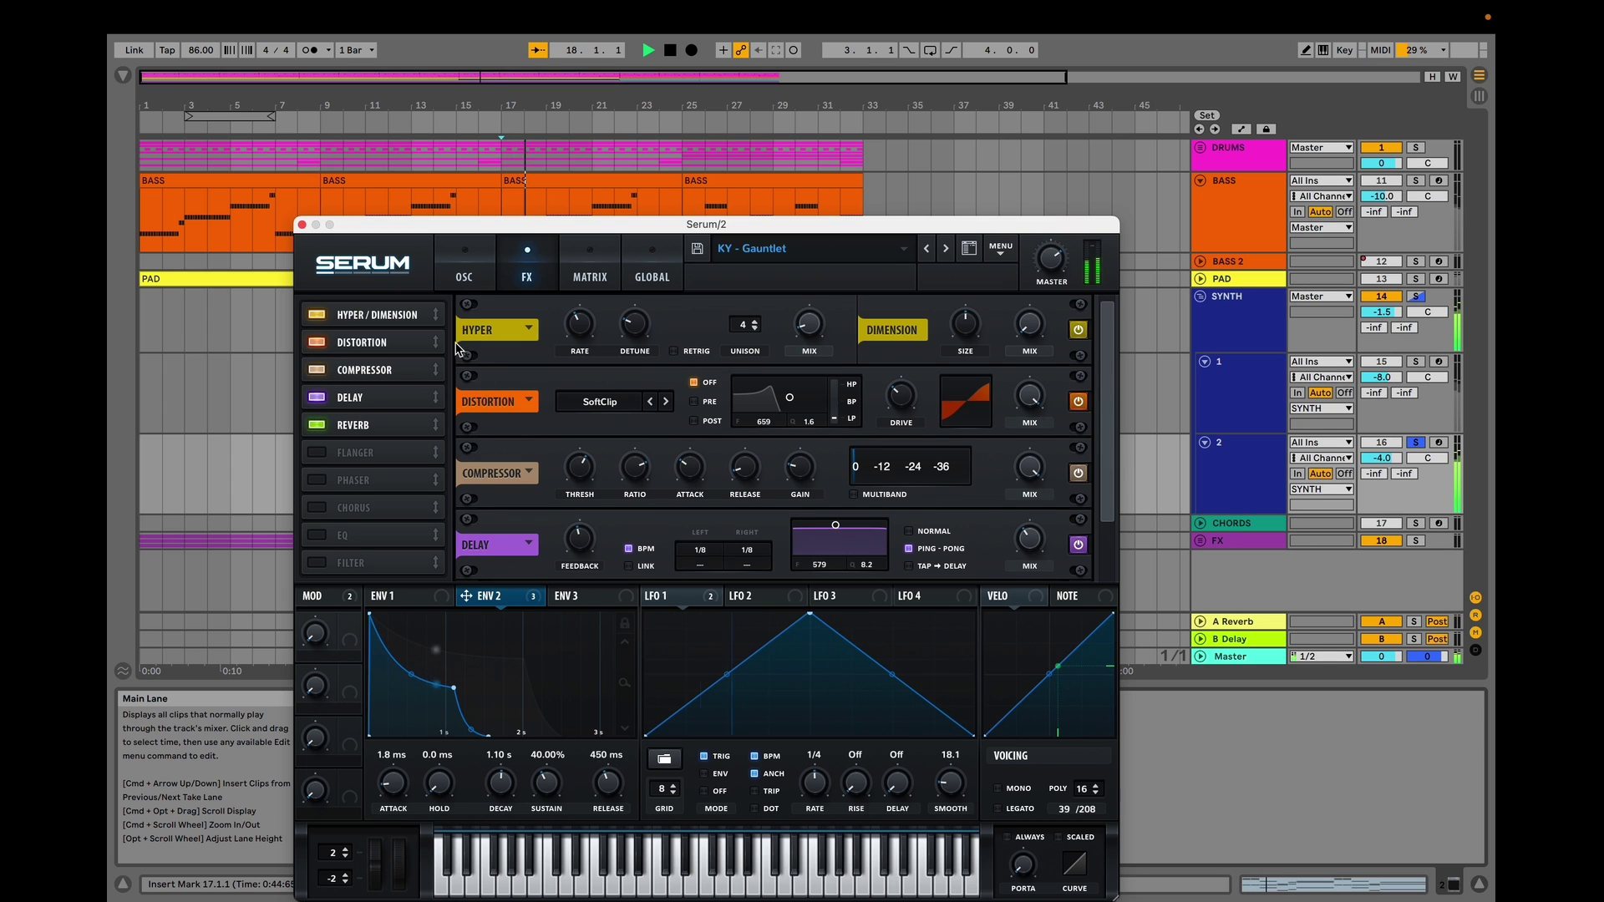
left_click(464, 267)
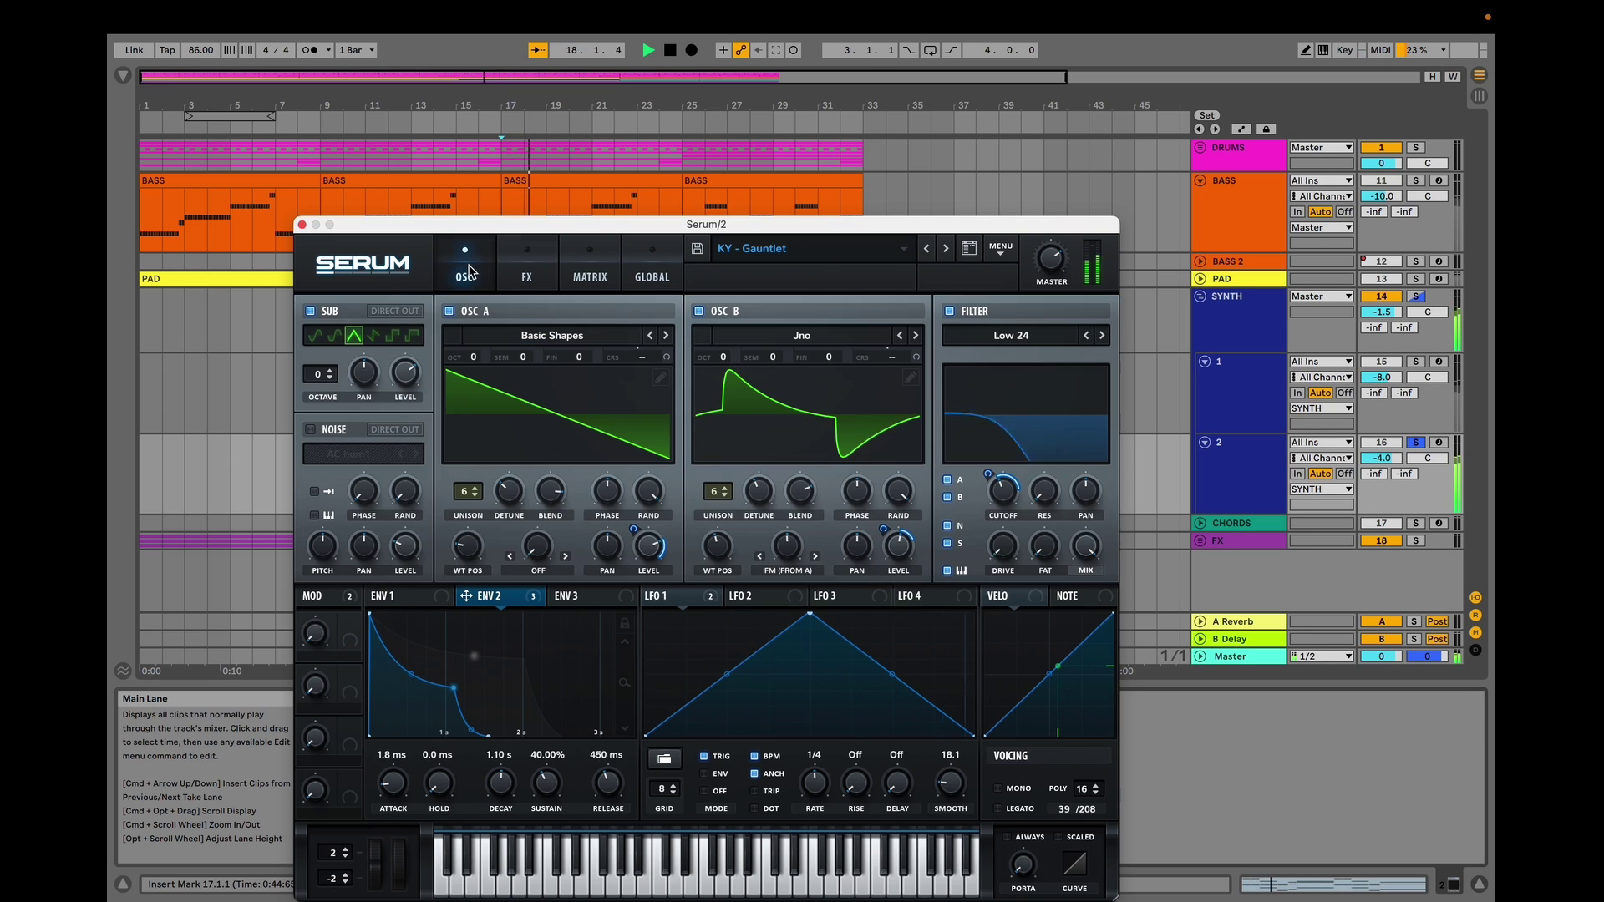
left_click(303, 227)
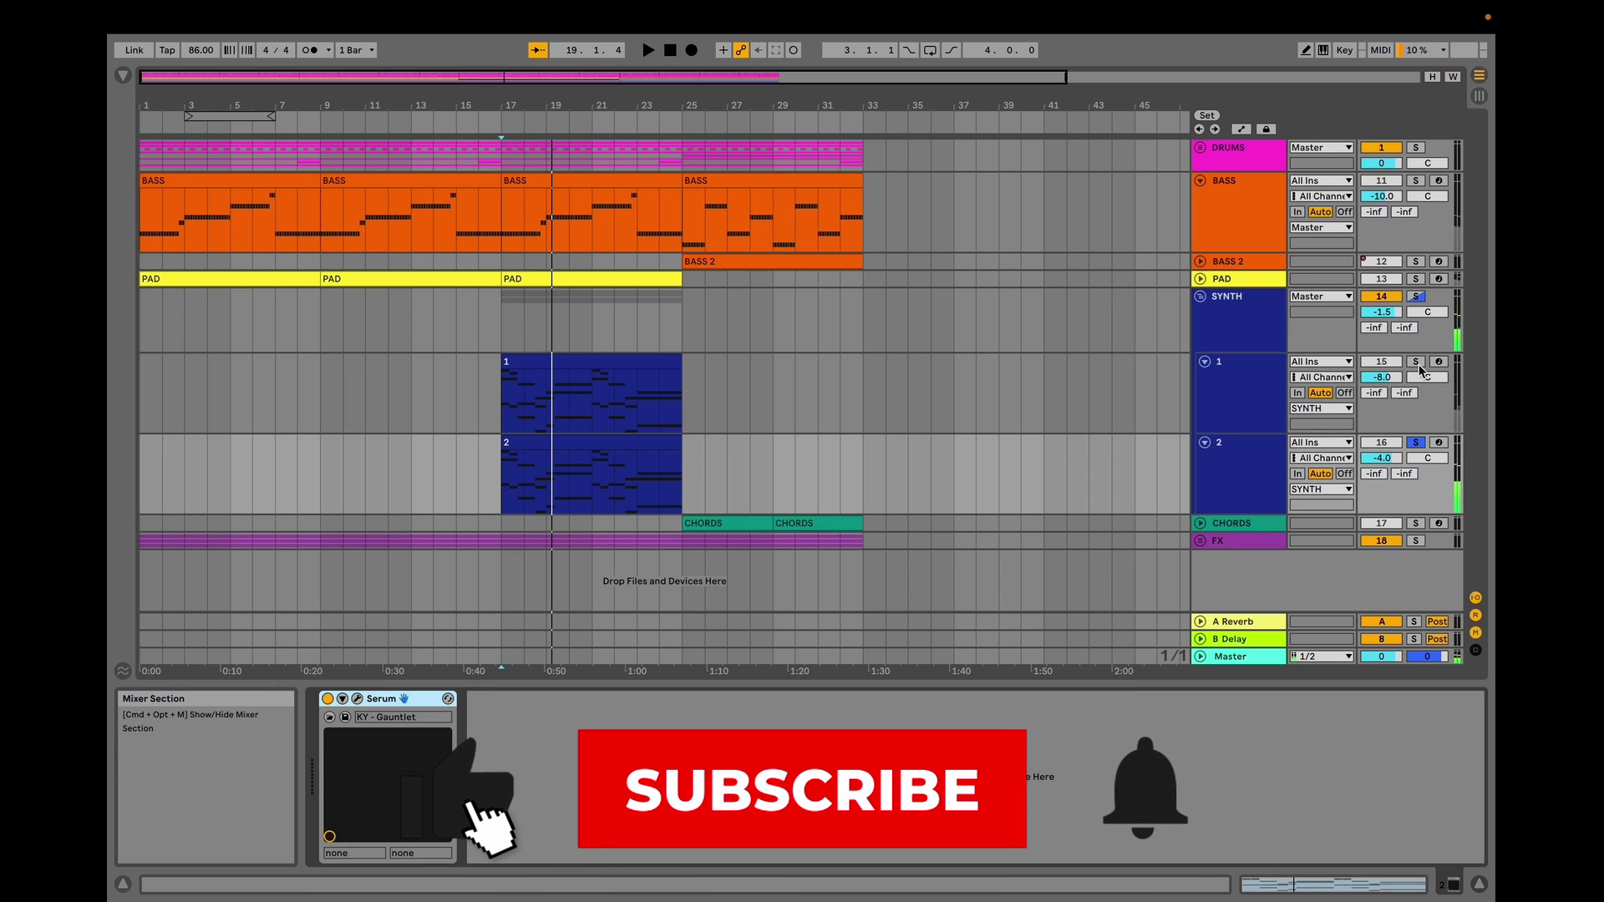
- Solo and play the SYNTH group, zoom into clip 2's notes, then select the CHORDS clip
left_click(1416, 297)
key("space")
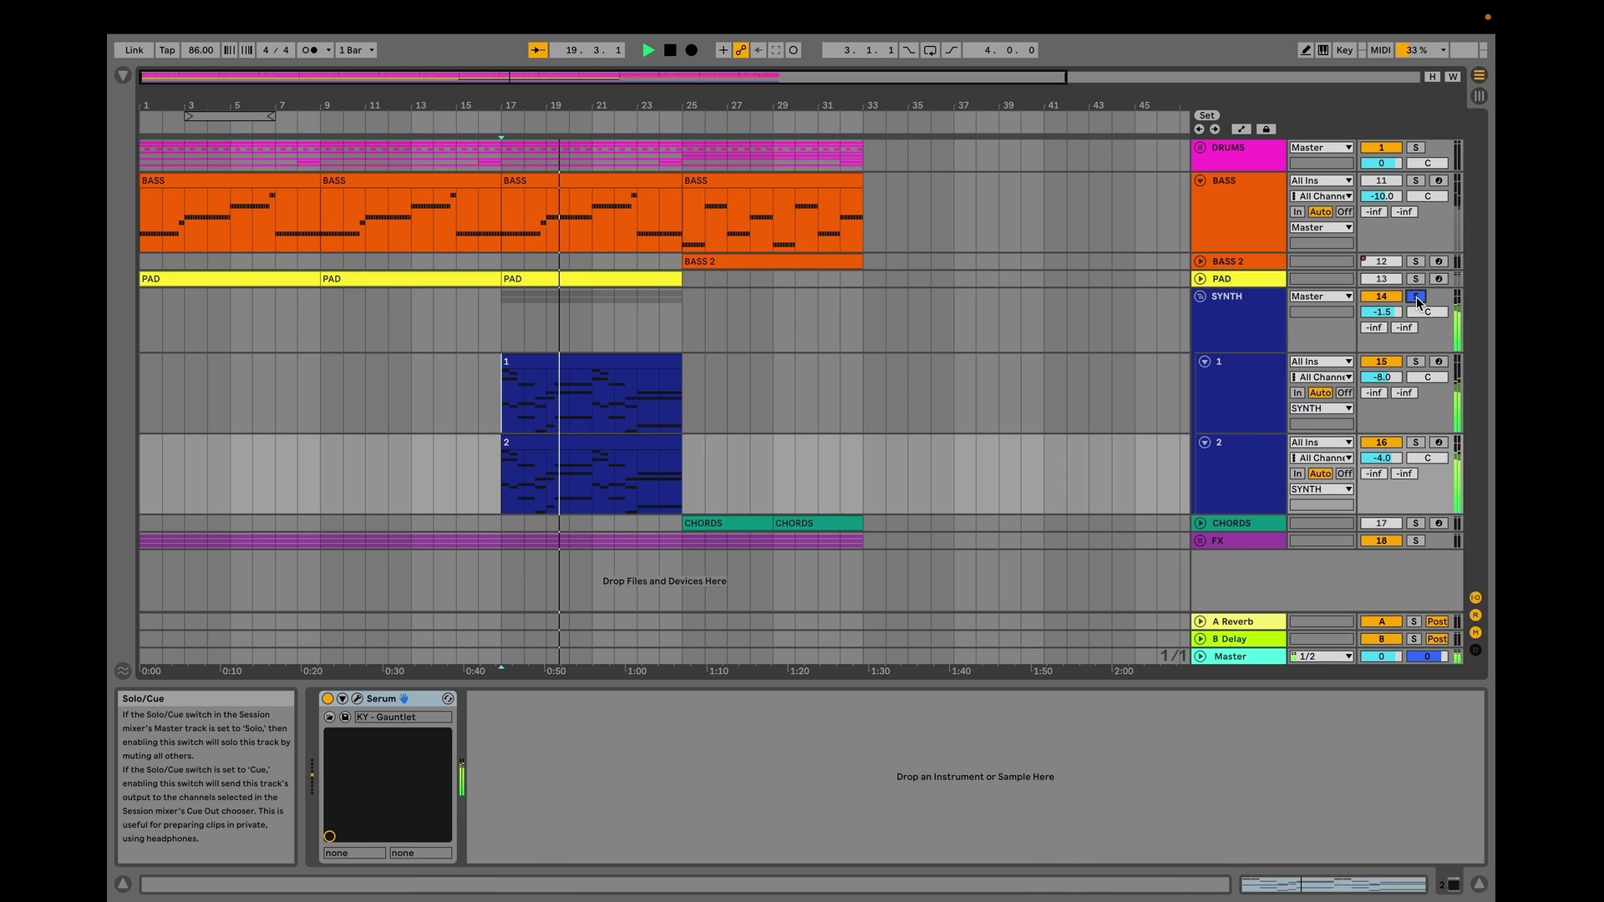
key("space")
double_click(669, 444)
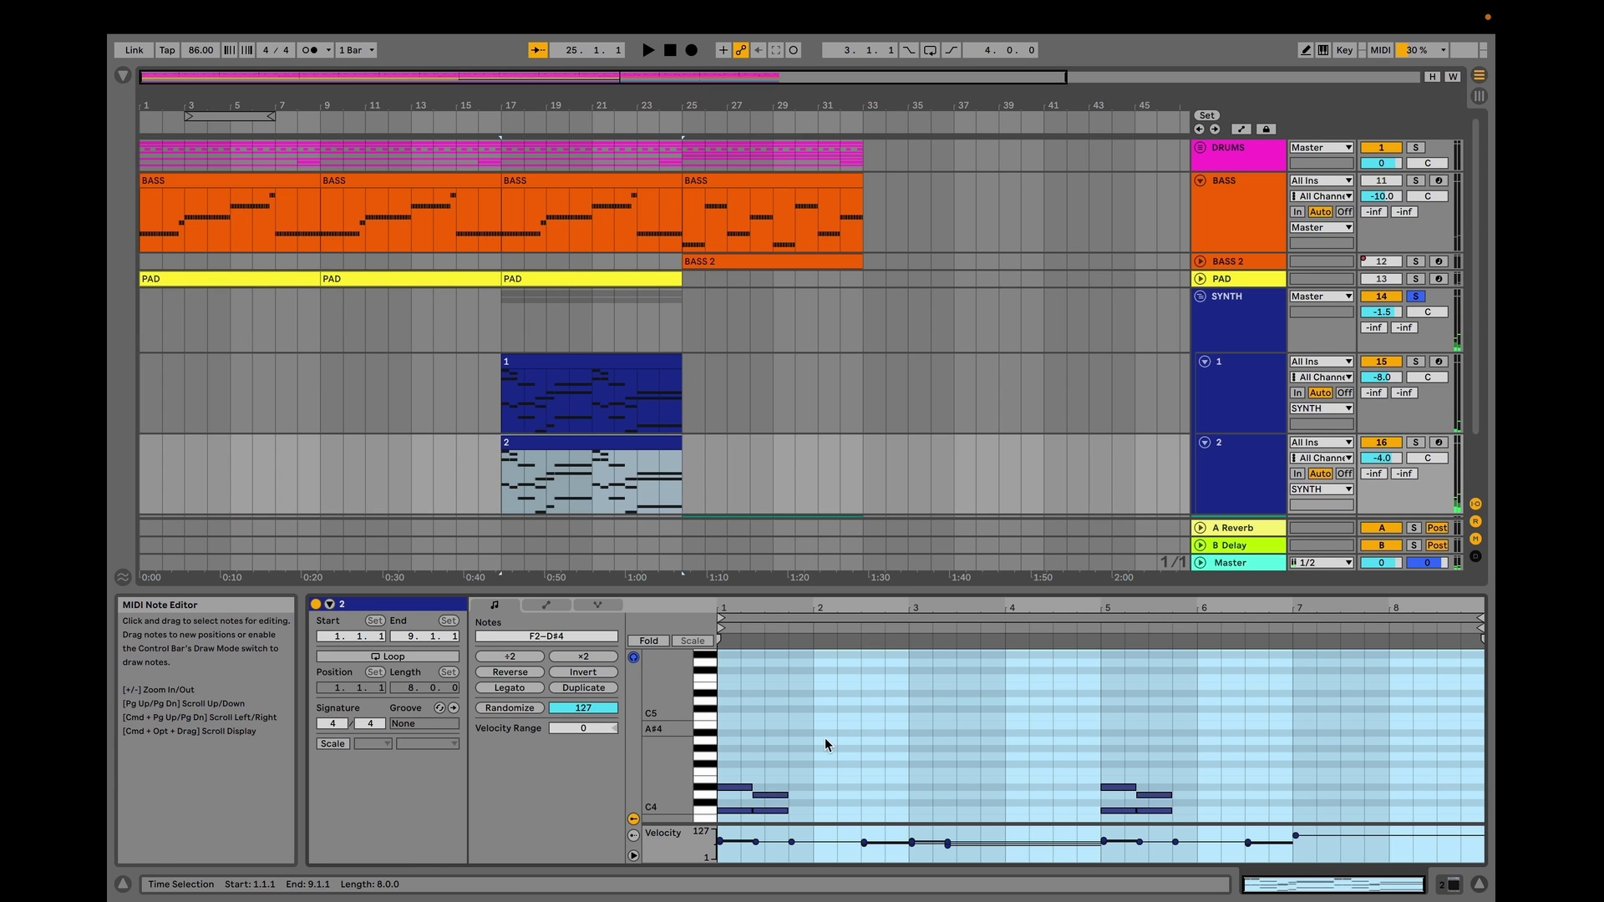
left_click_drag(678, 762, 664, 752)
scroll(931, 448, "down", 3)
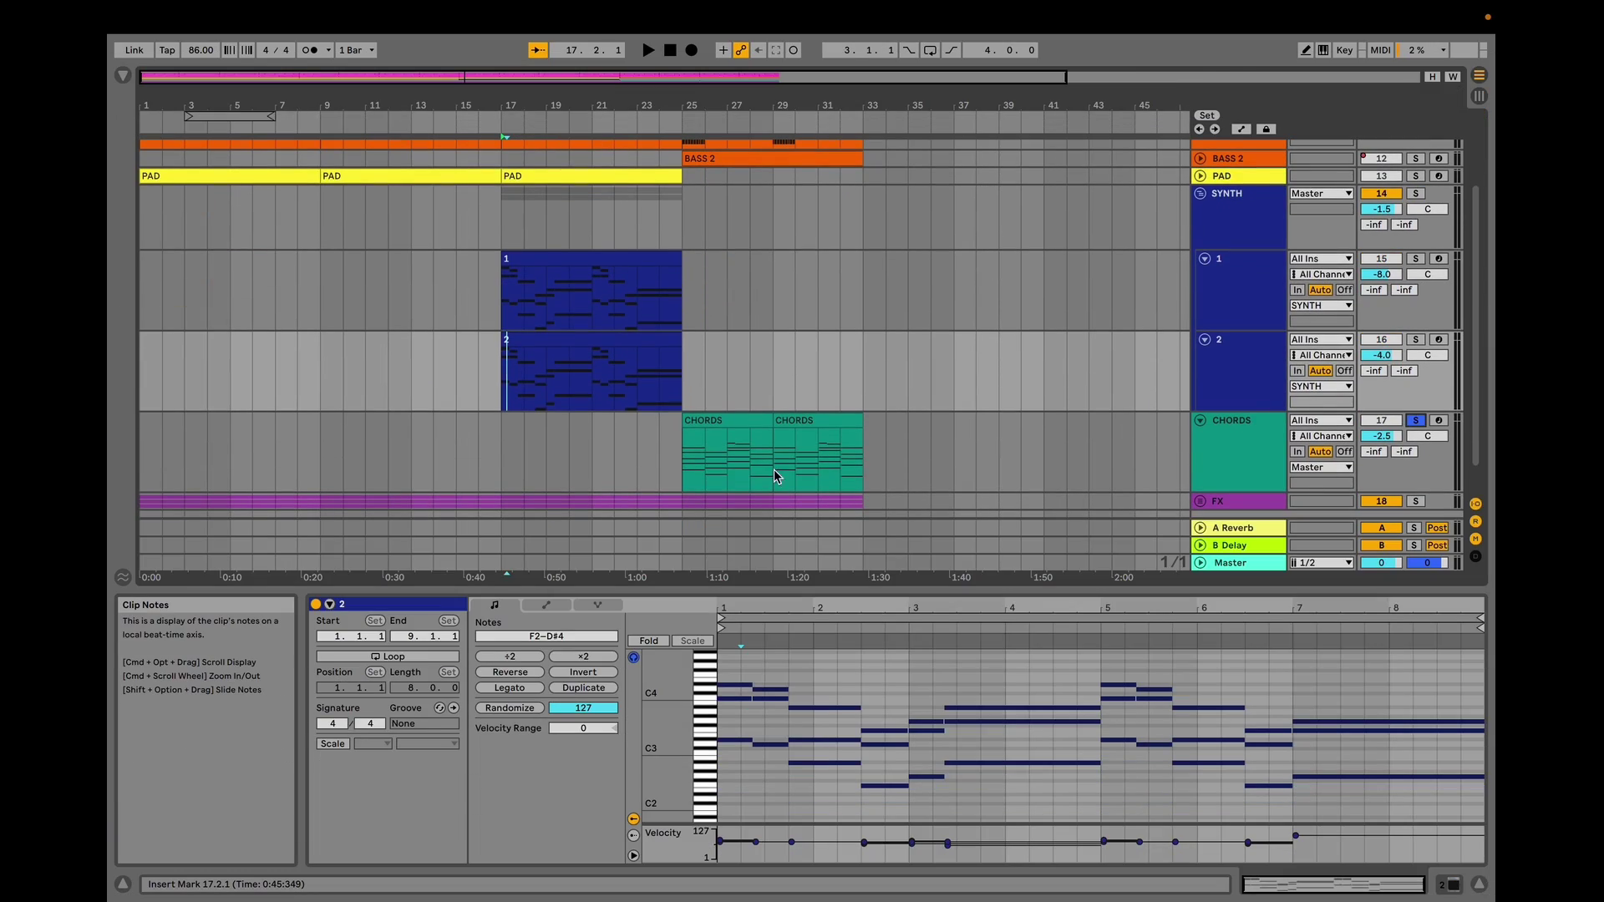
left_click(683, 469)
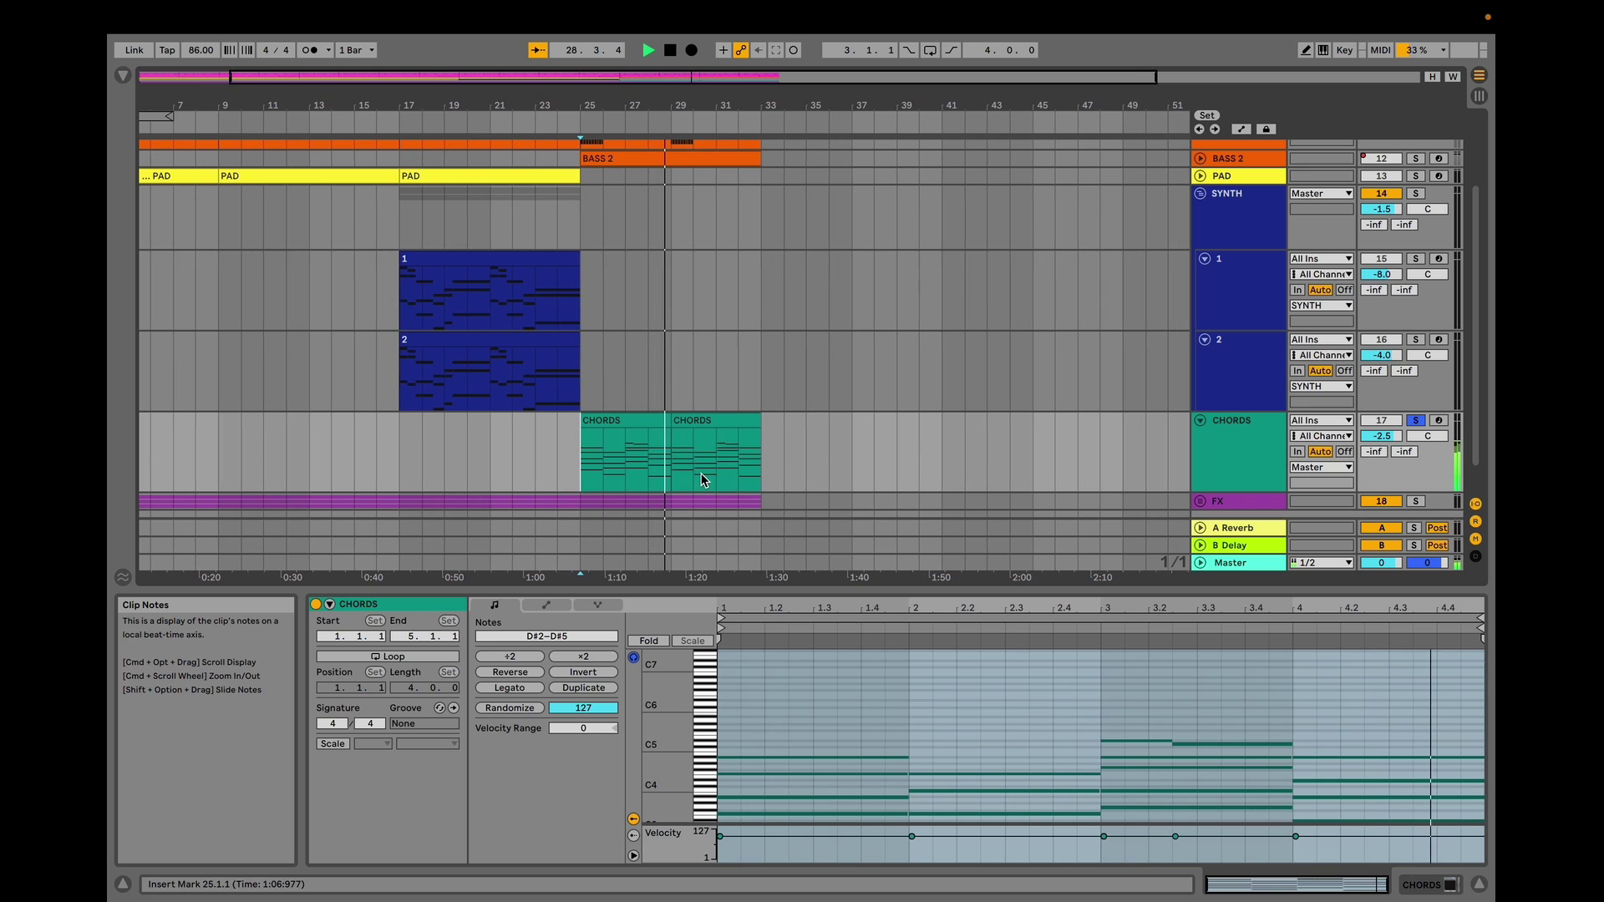
- Zoom the CHORDS piano roll out to show C1–C8, set the insert mark, then open its Serum synth
left_click(643, 429)
left_click_drag(704, 735, 762, 705)
left_click(776, 707)
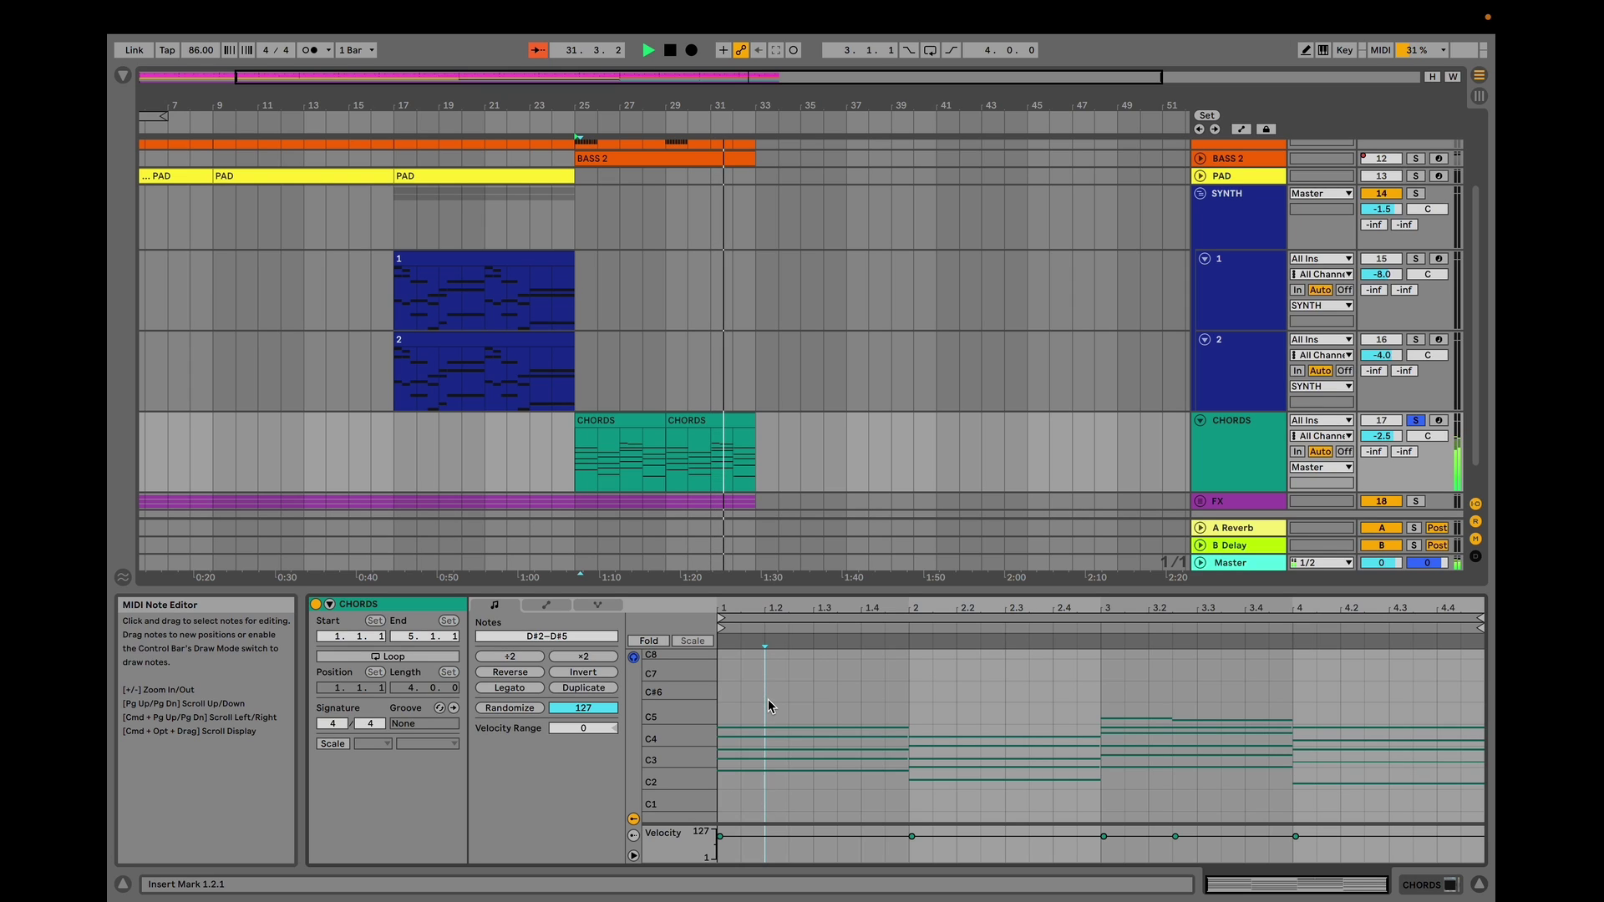
key("space")
double_click(1240, 449)
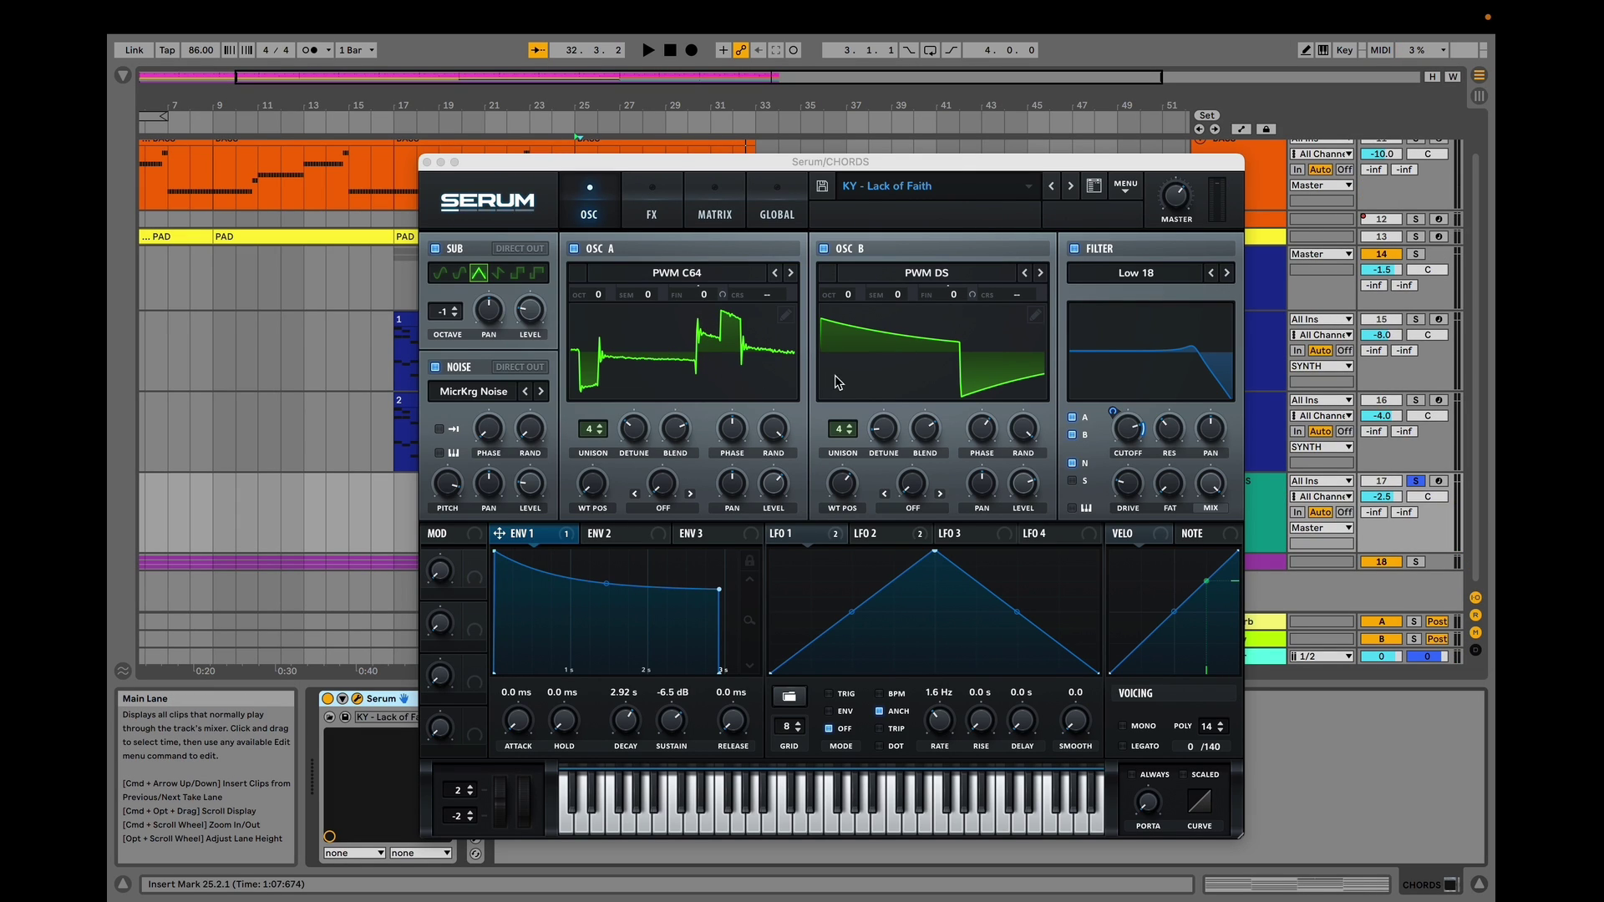
- In the CHORDS FX page, switch off EQ, Reverb, Delay, Chorus and Hyper/Dimension and play dry
left_click(637, 212)
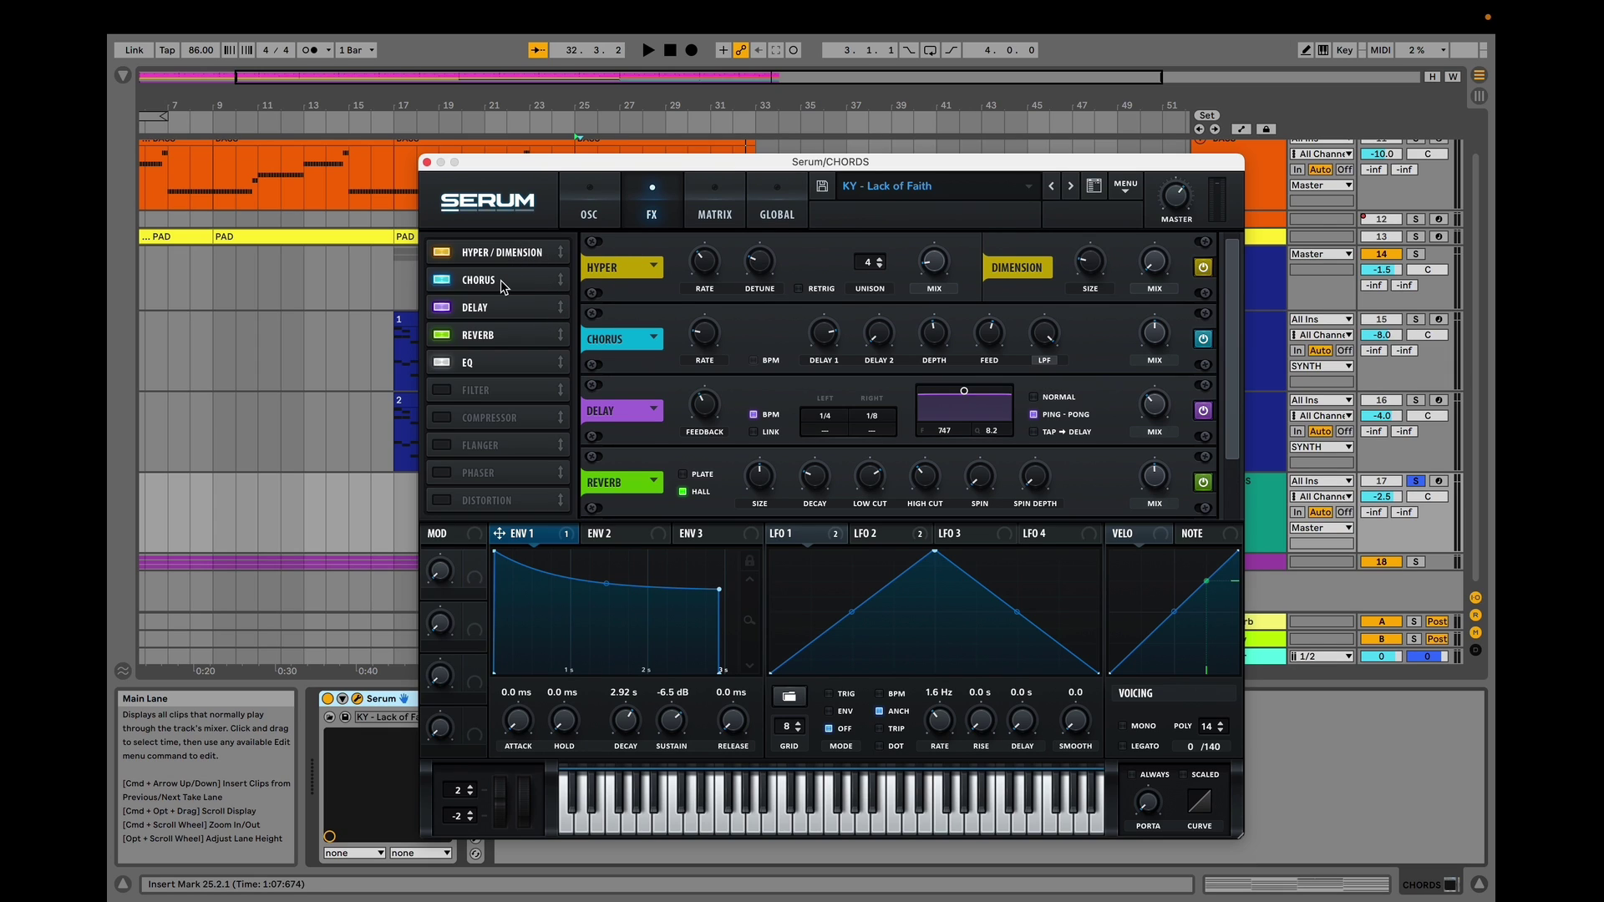
left_click(506, 368)
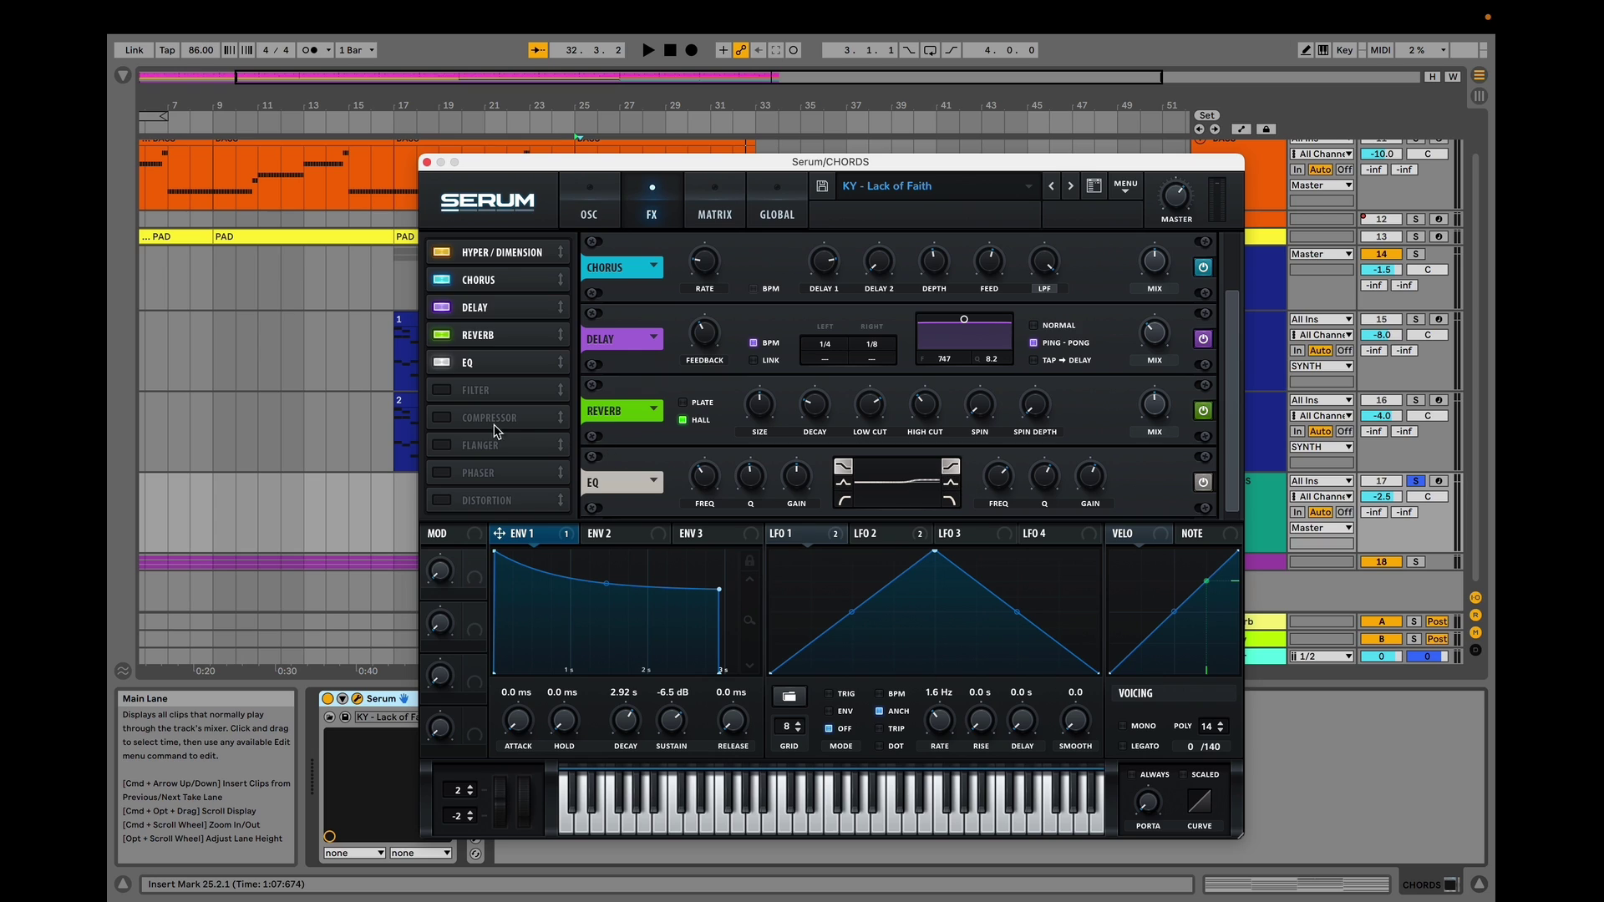
left_click(445, 363)
left_click(445, 335)
left_click(446, 307)
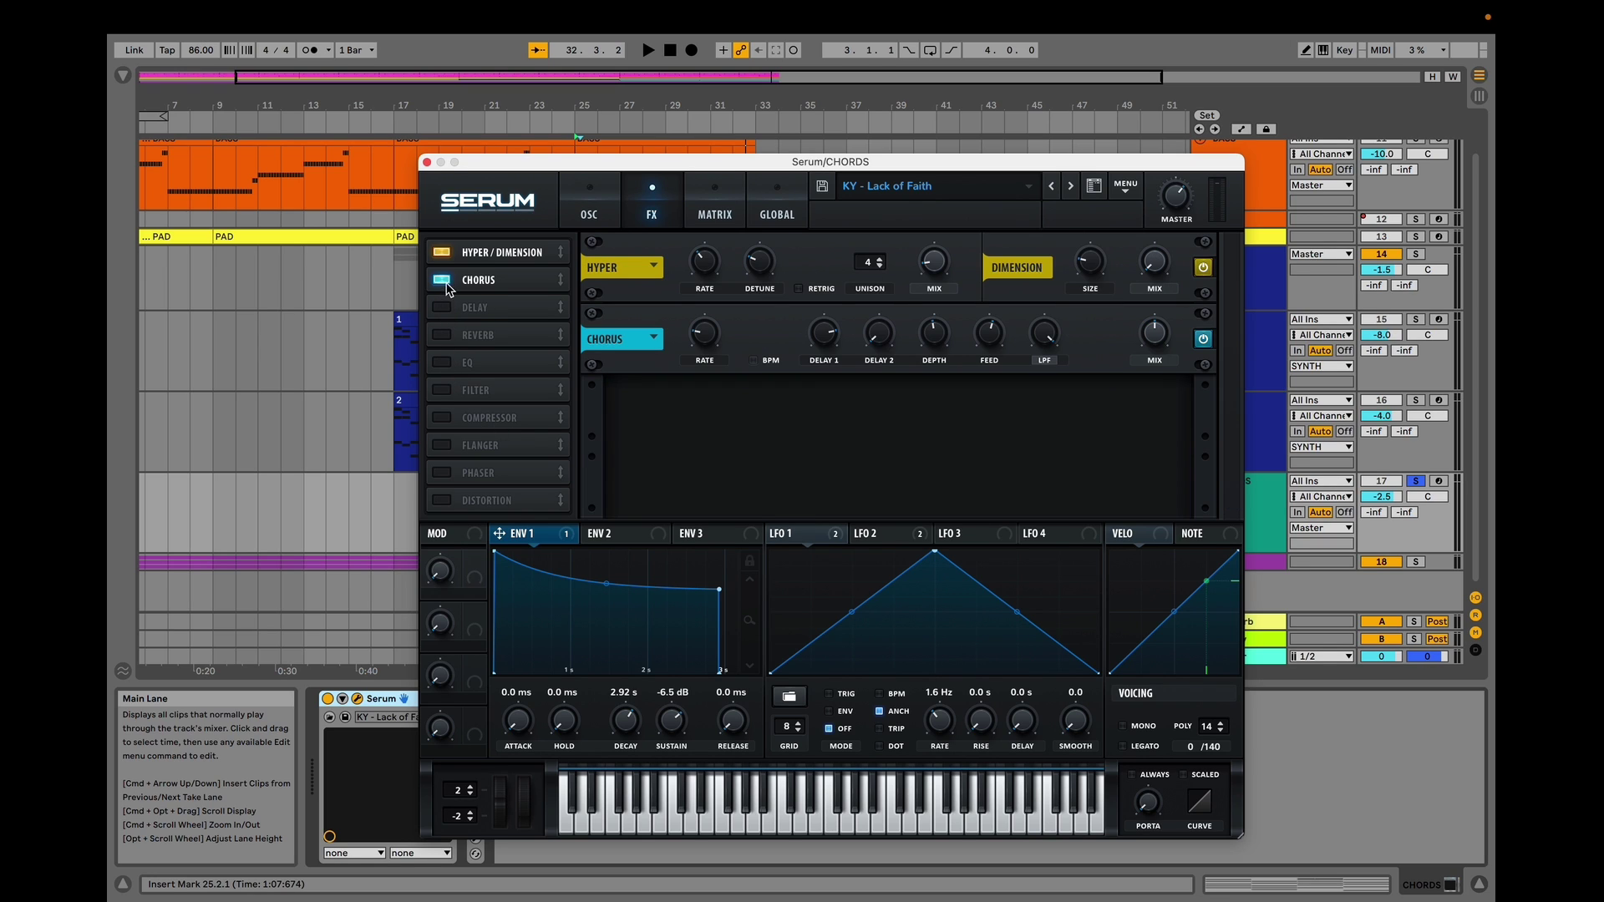
left_click(445, 279)
left_click(445, 252)
key("space")
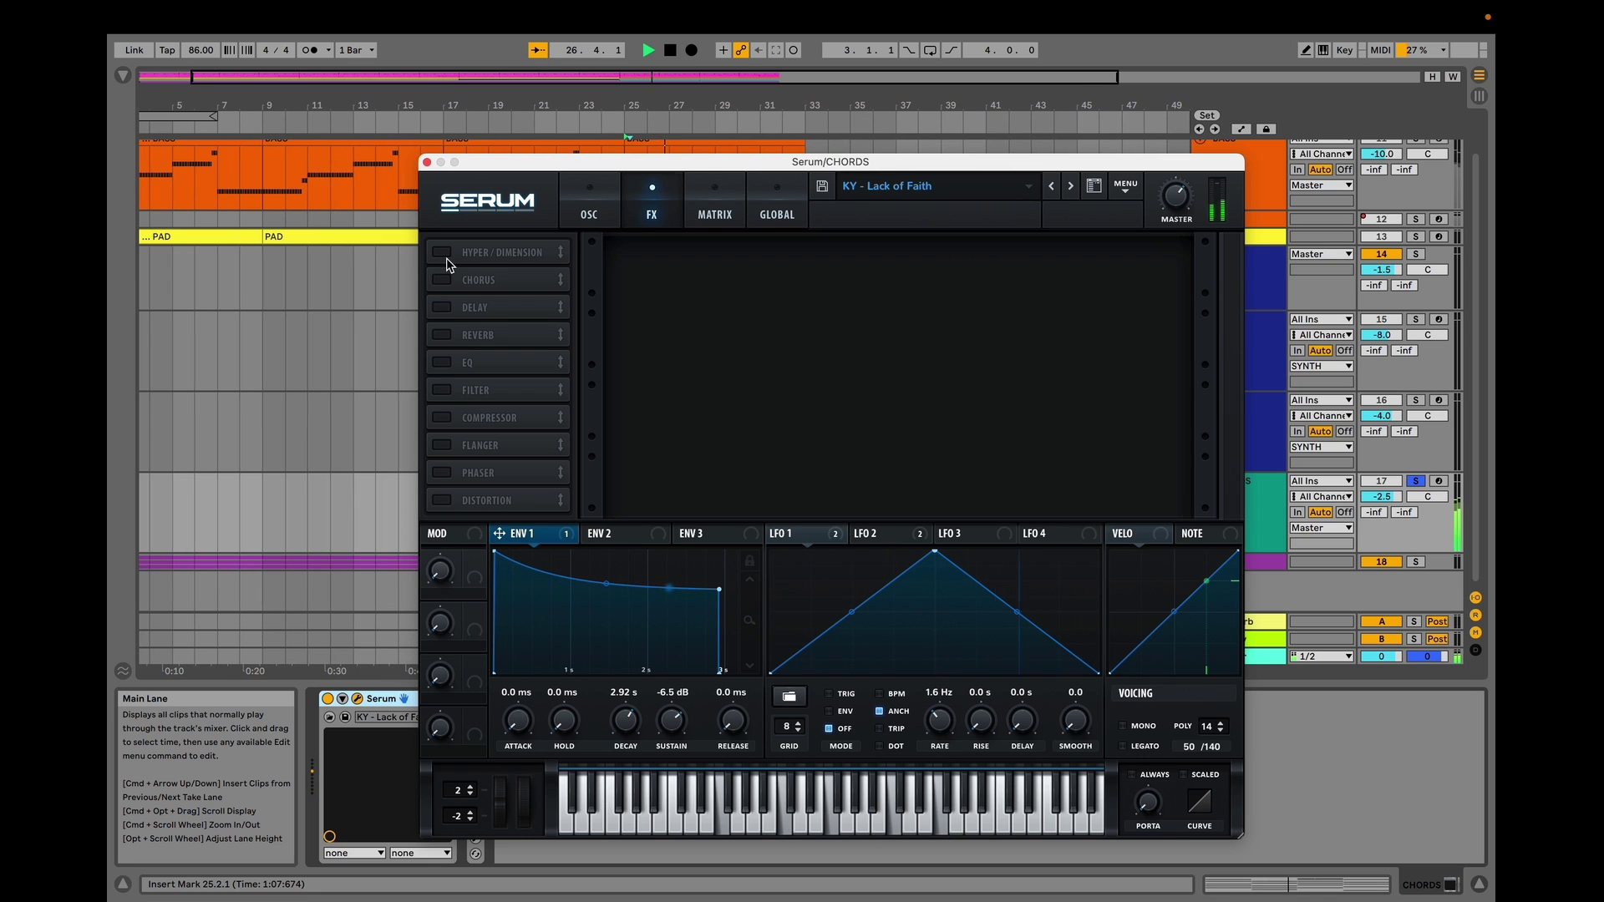
key("space")
- Re-enable Hyper/Dimension, Chorus, Delay and Reverb, leaving EQ off, and play again
left_click(446, 260)
left_click(442, 280)
left_click(442, 307)
left_click(442, 335)
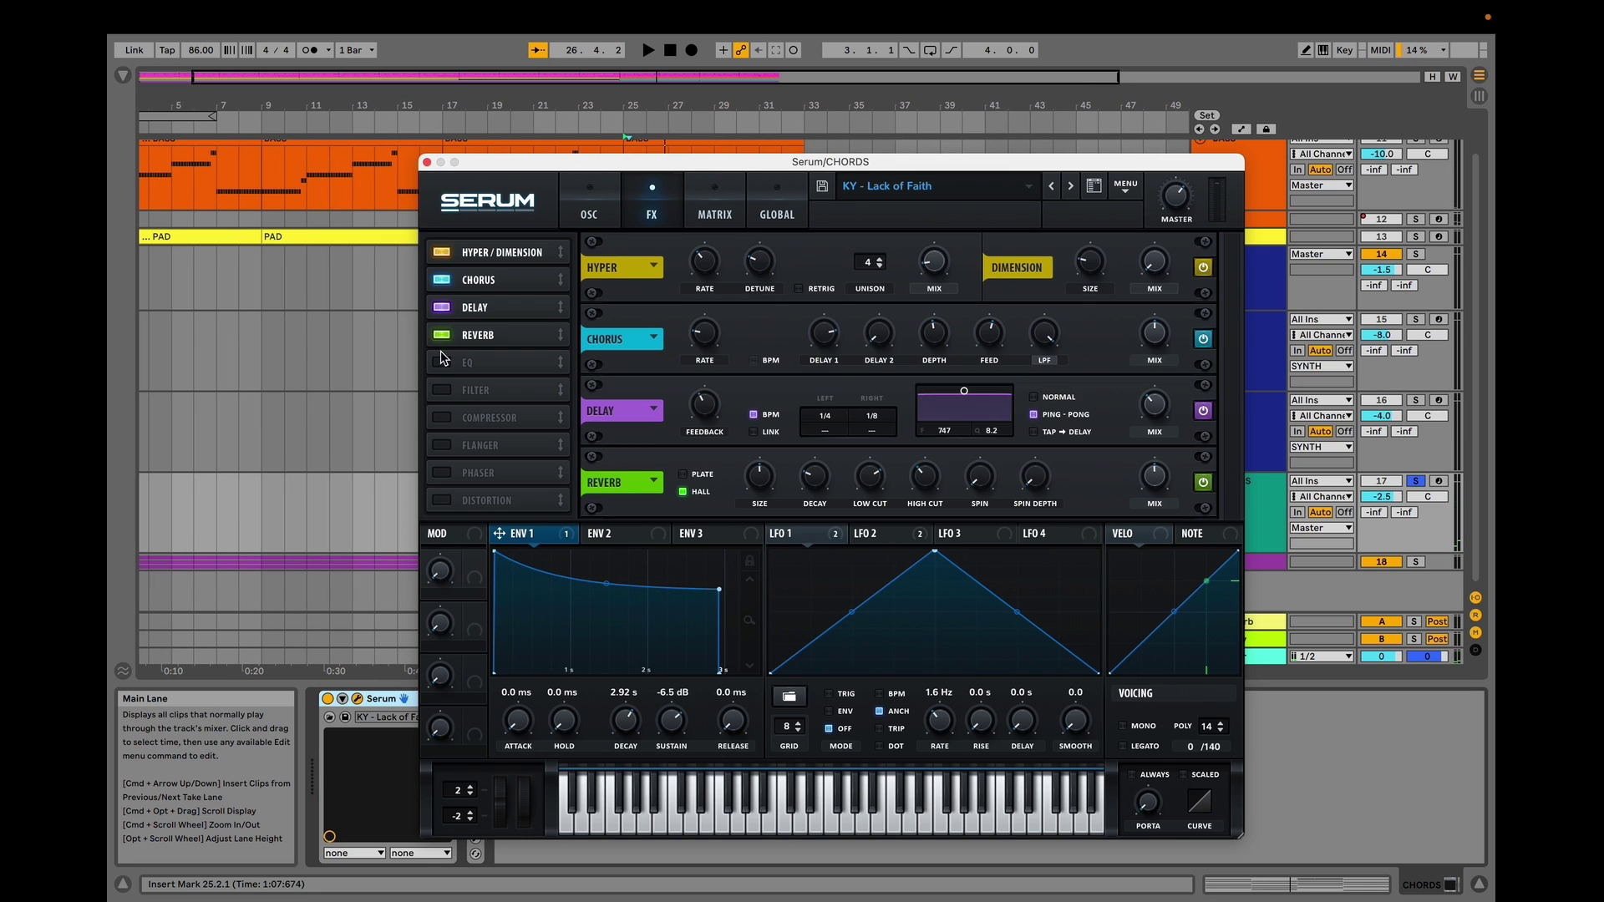
key("space")
- Back on the oscillator page, play the CHORDS patch with LFO 2's destinations bypassed, then reactivate them
left_click(589, 209)
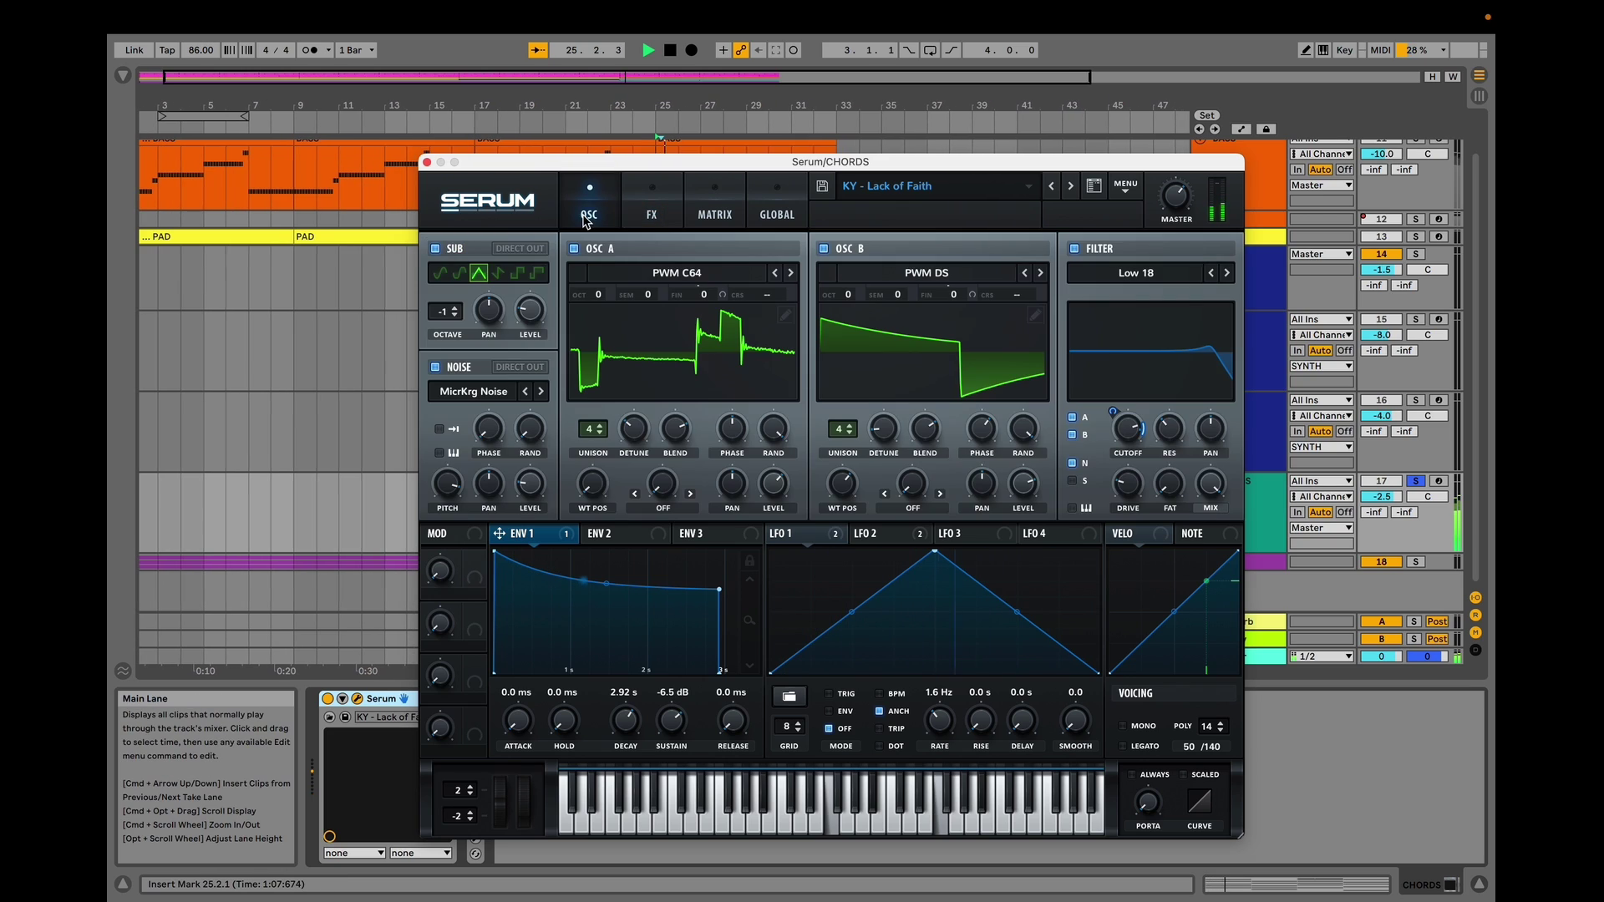
key("space")
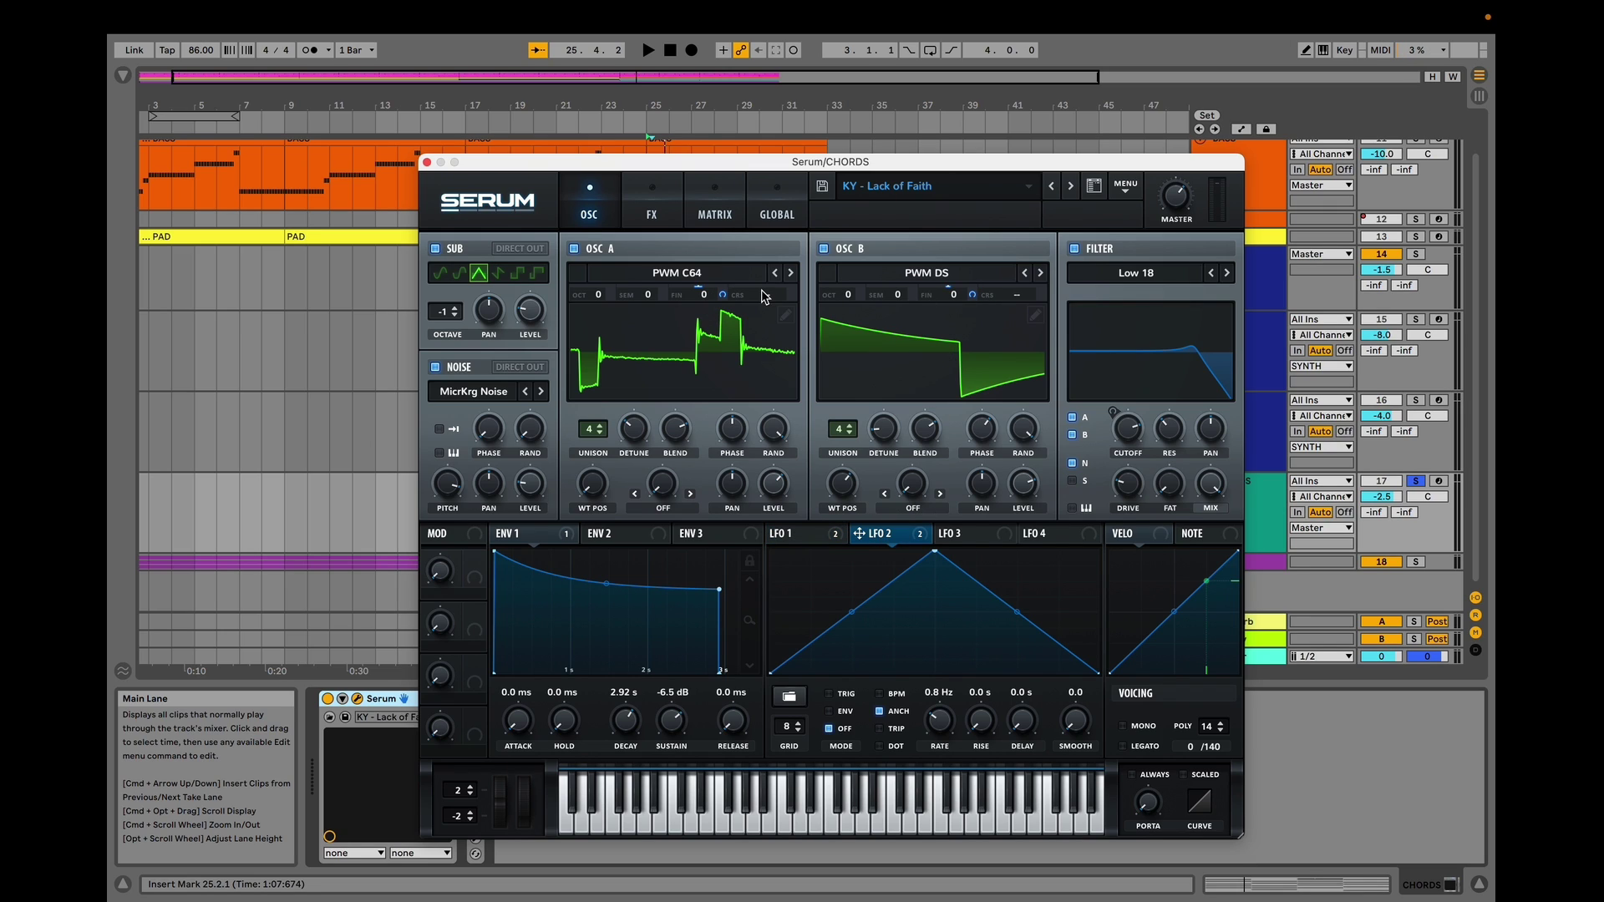
left_click(833, 534)
left_click(919, 534)
left_click(920, 535)
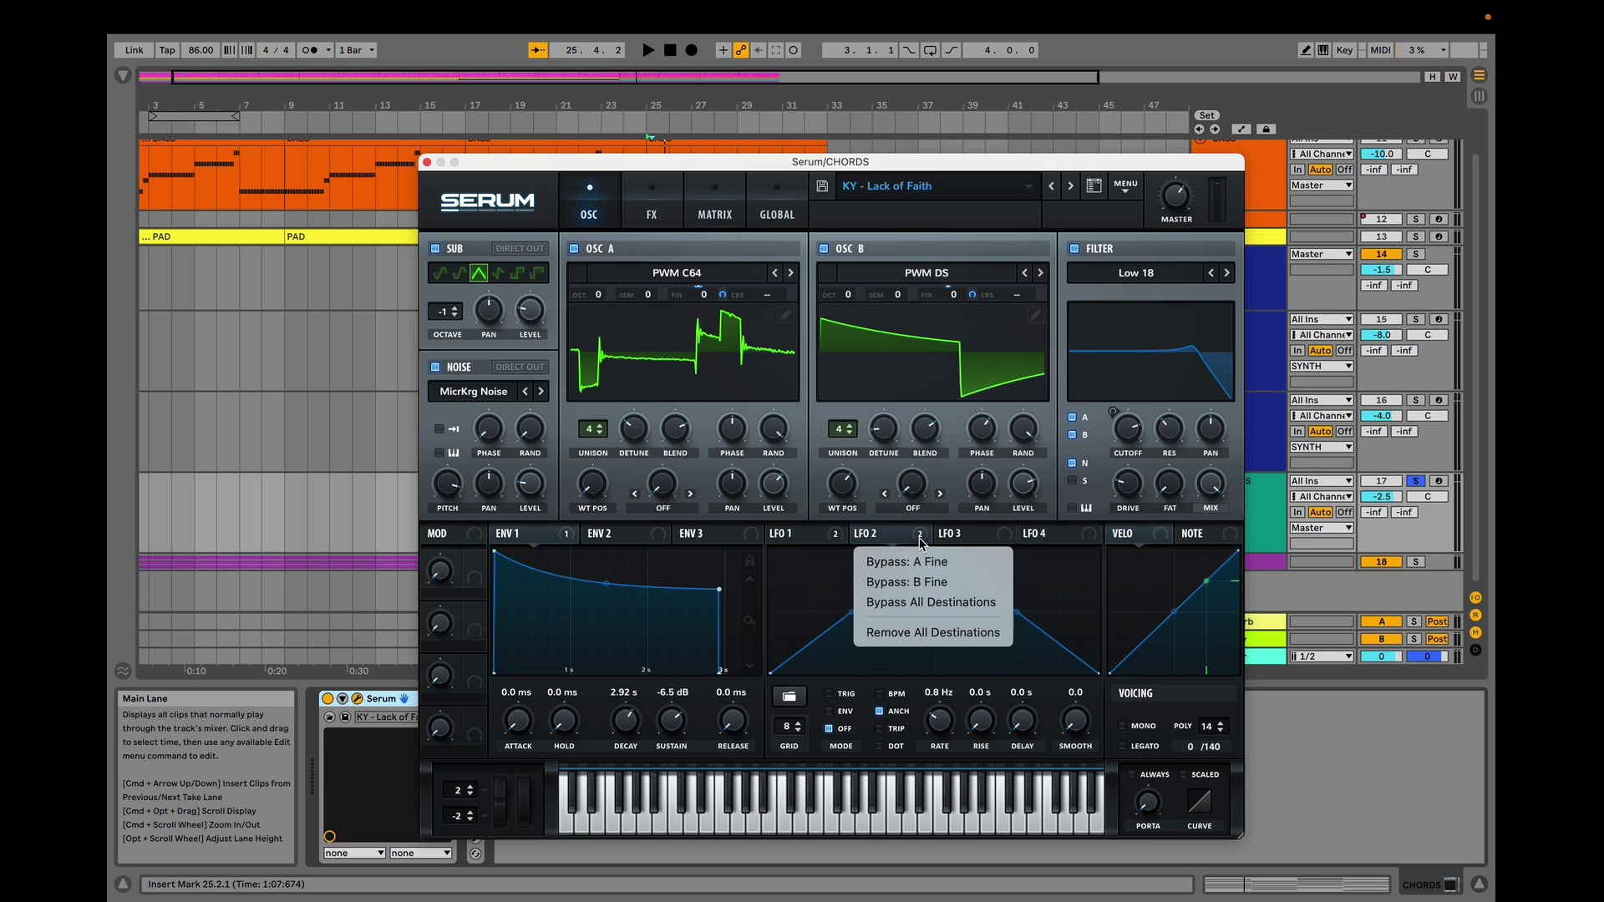
left_click(938, 603)
key("space")
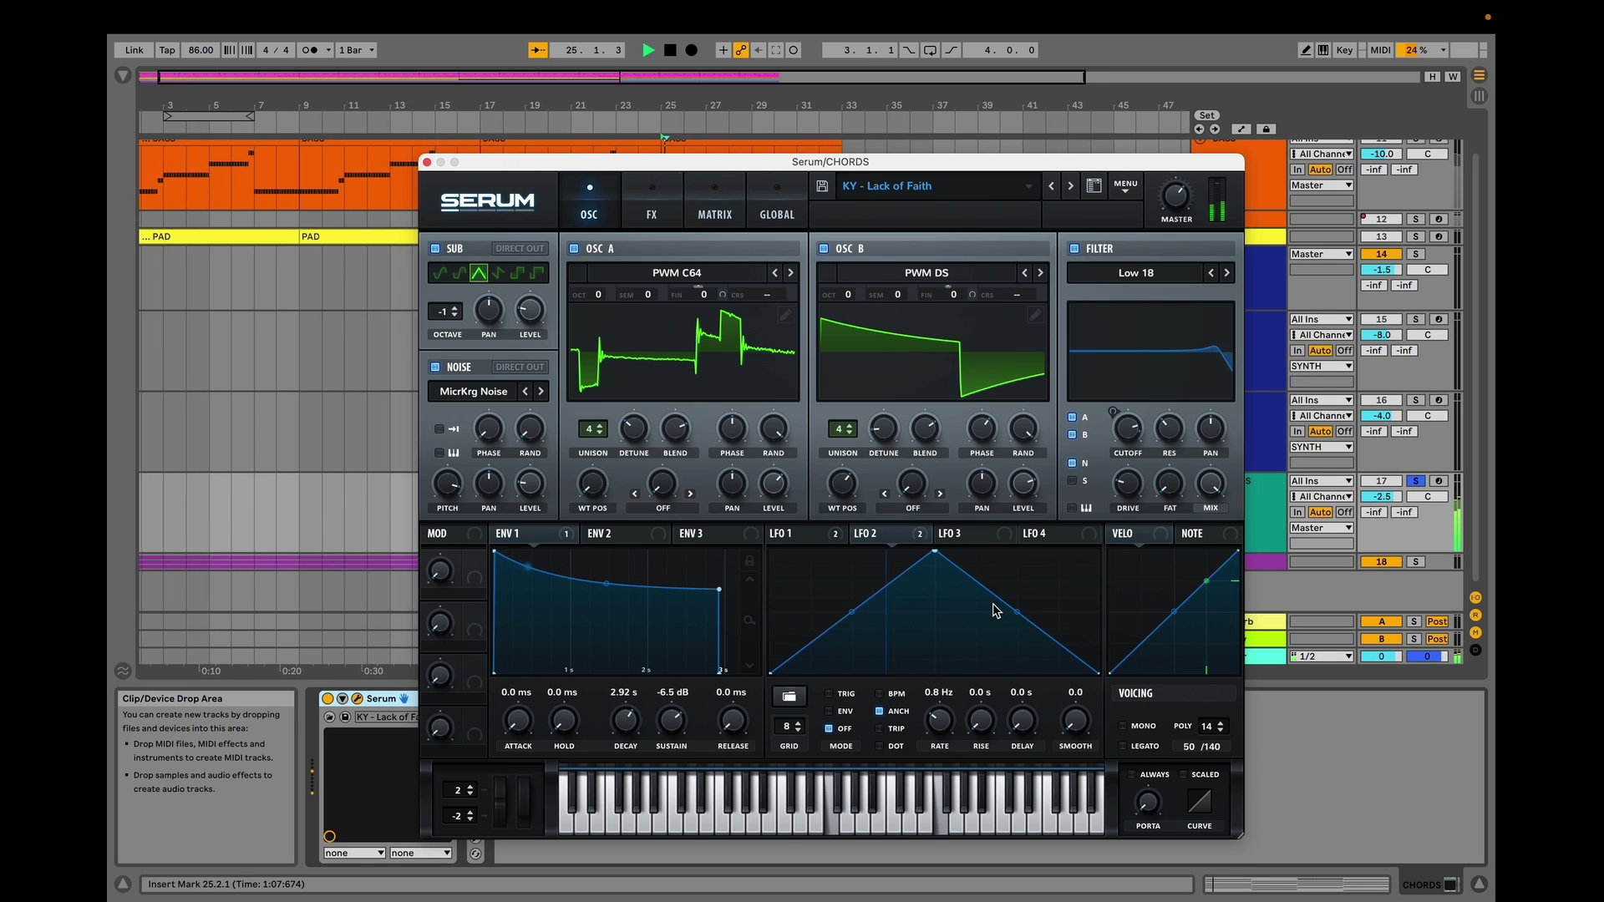
left_click(917, 535)
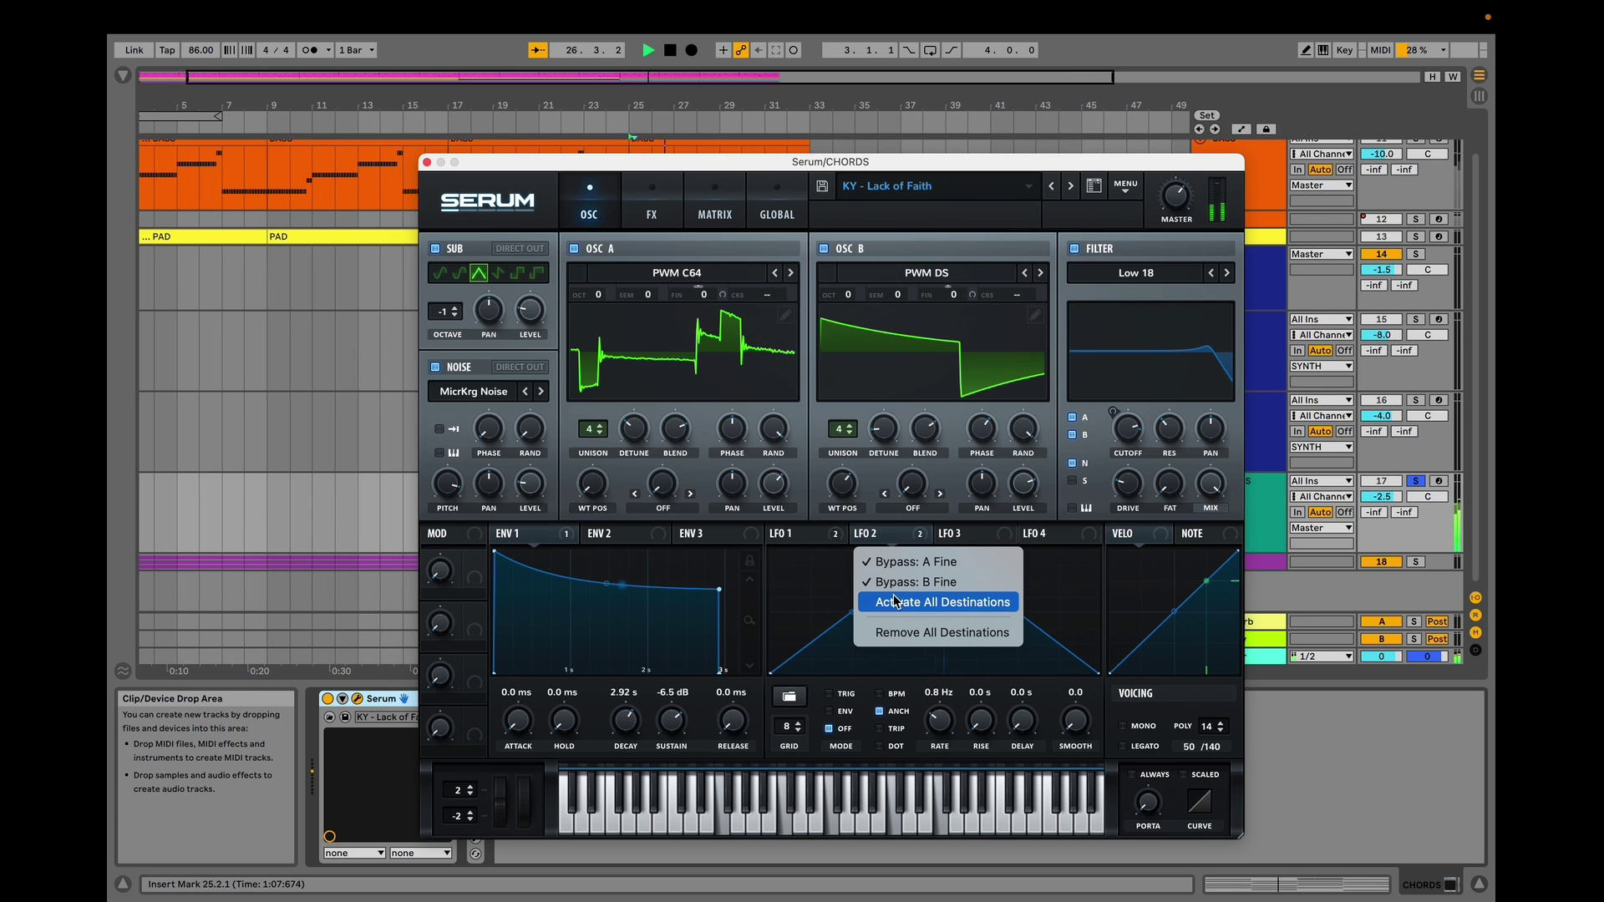
- Review LFO 2's and LFO 1's modulation destination options, then close the Serum window
left_click(939, 603)
left_click(833, 535)
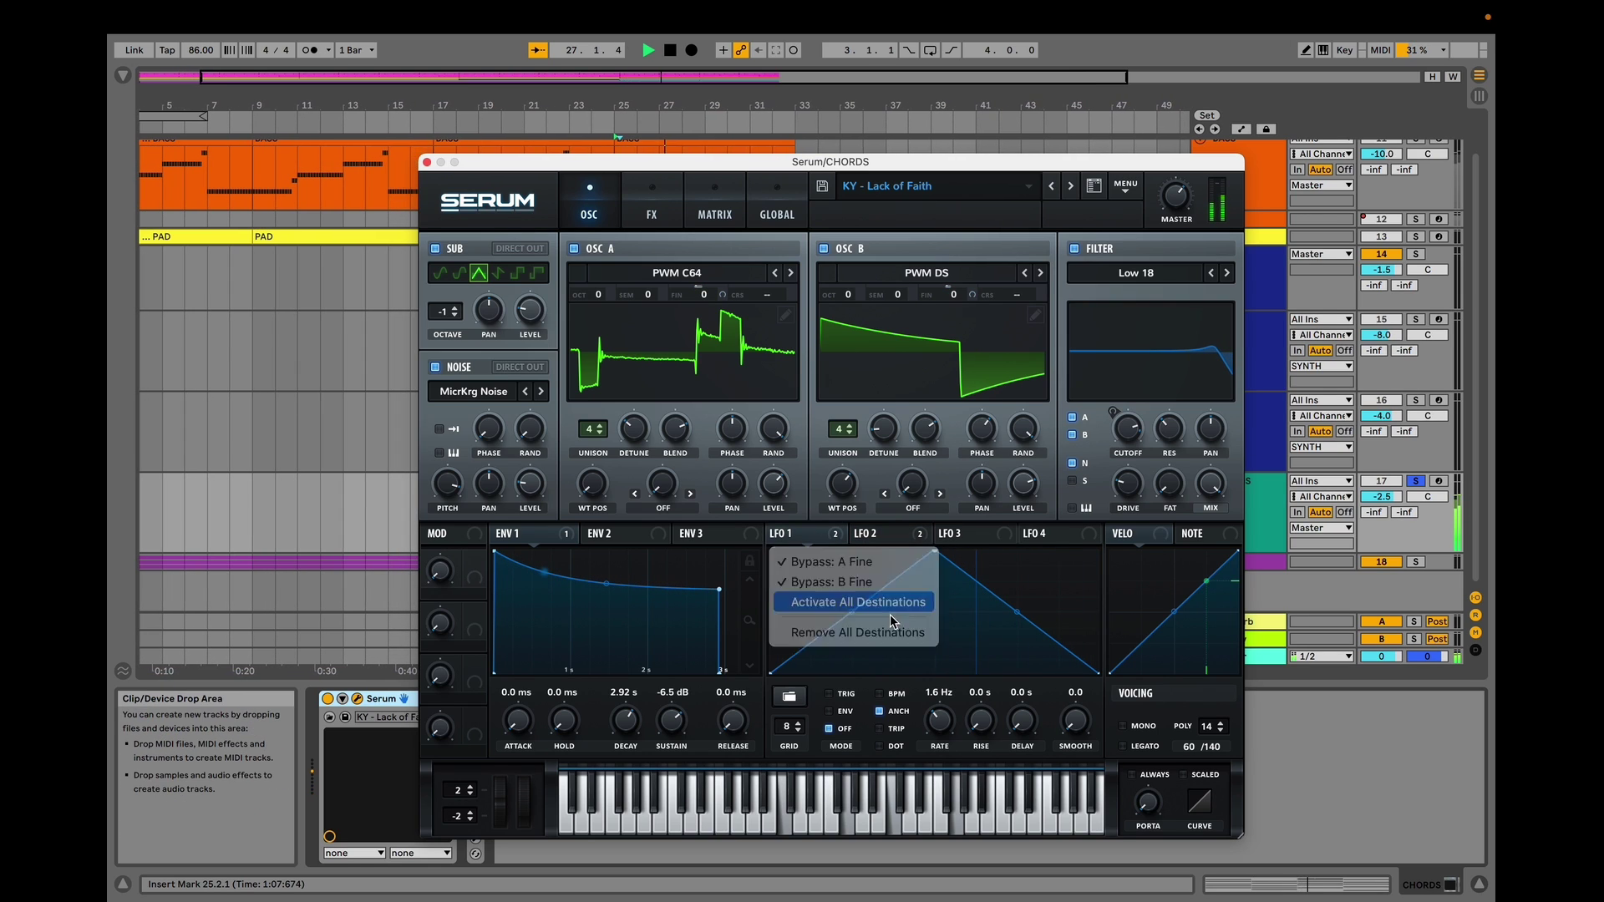
left_click(861, 602)
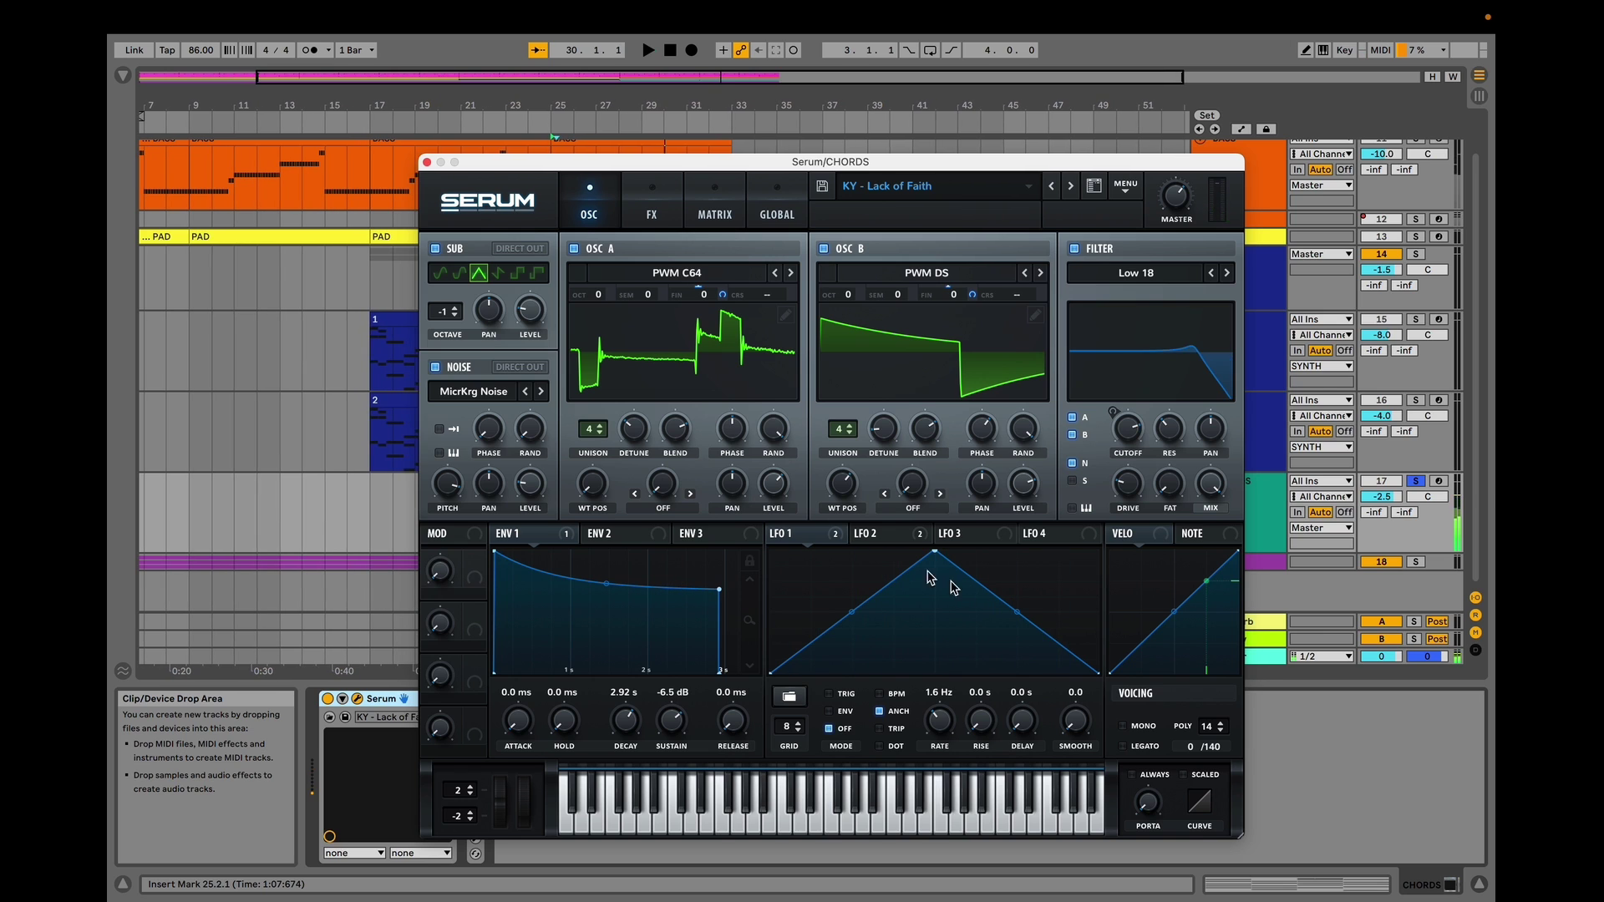
key("super+alt+p")
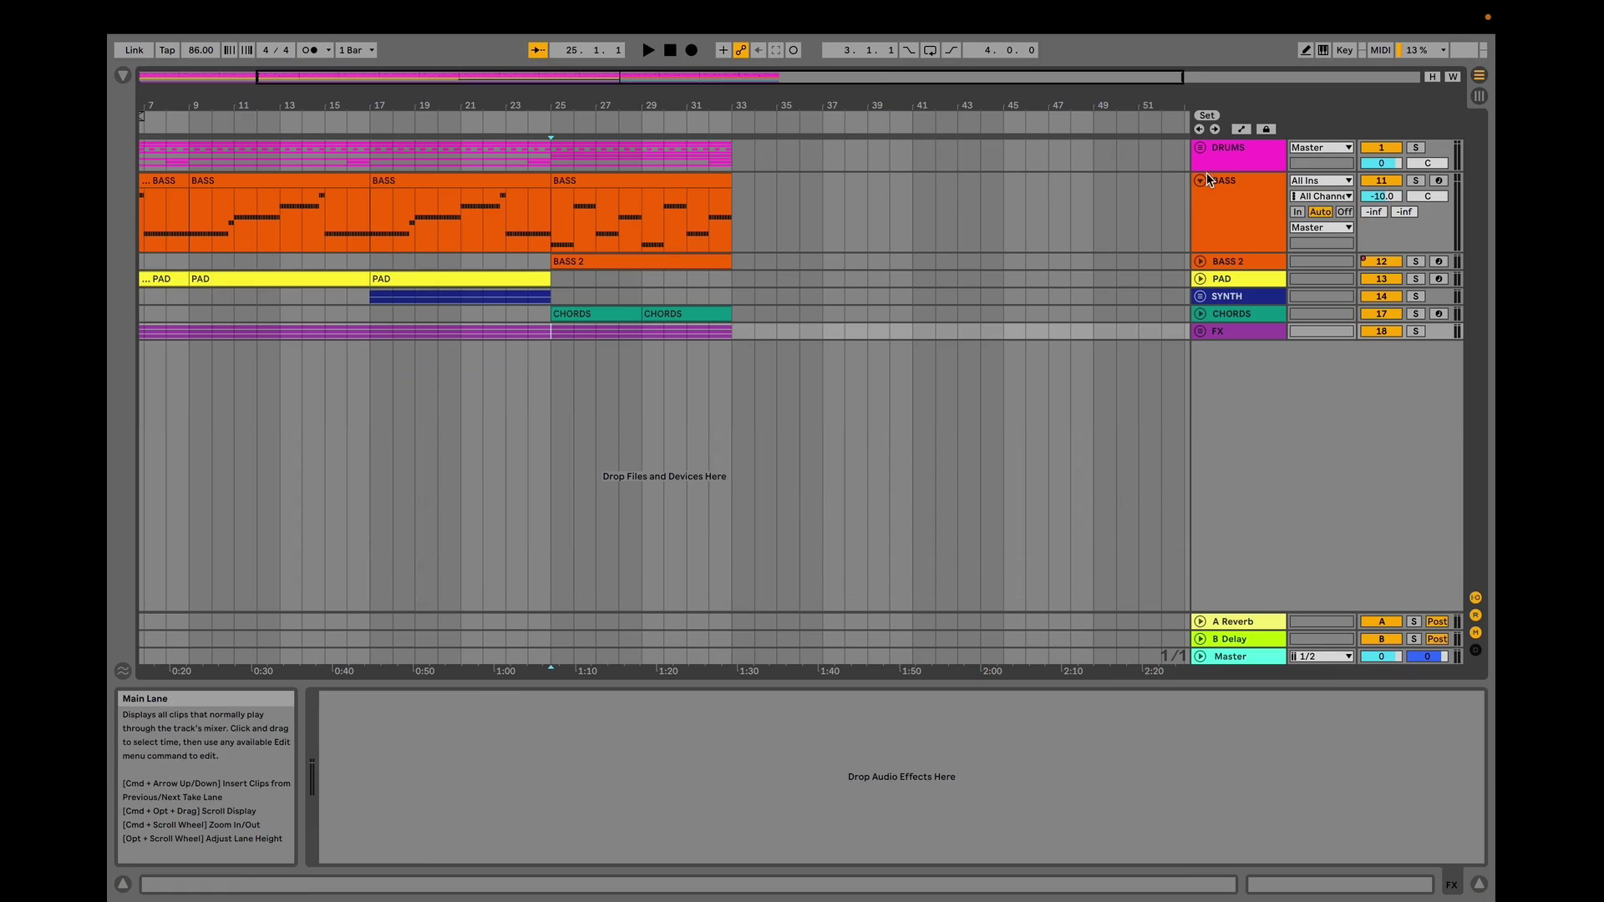
- Solo and play DRUMS, unfold DRUMS and KICKS, solo both kick layers, then unfold SNARE
left_click(1415, 148)
key("space")
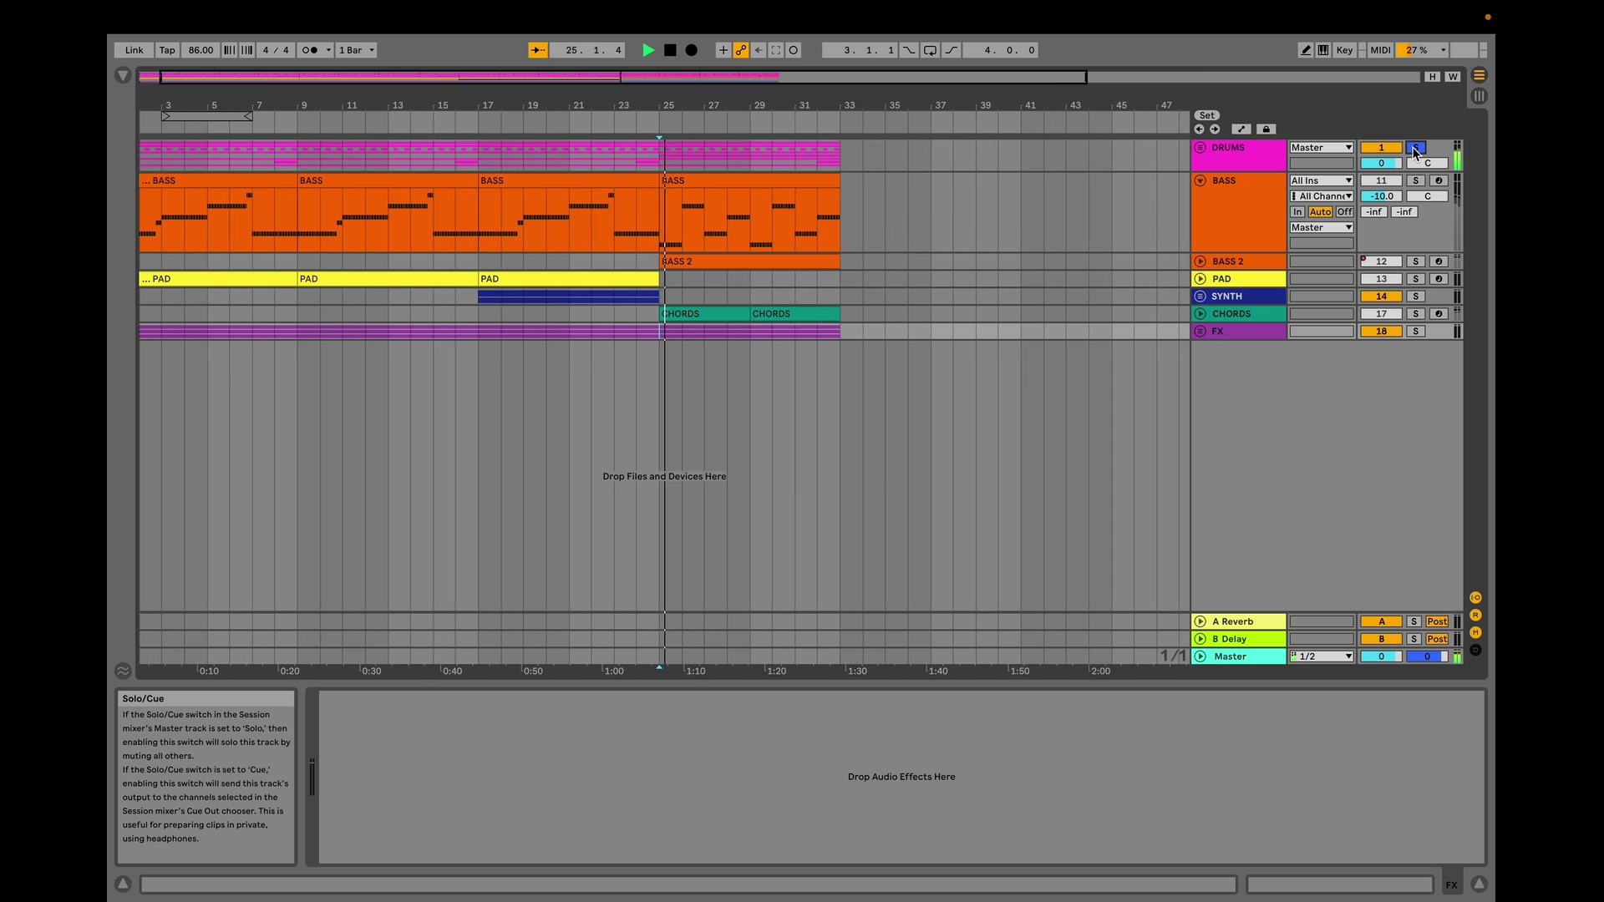
left_click(1201, 150)
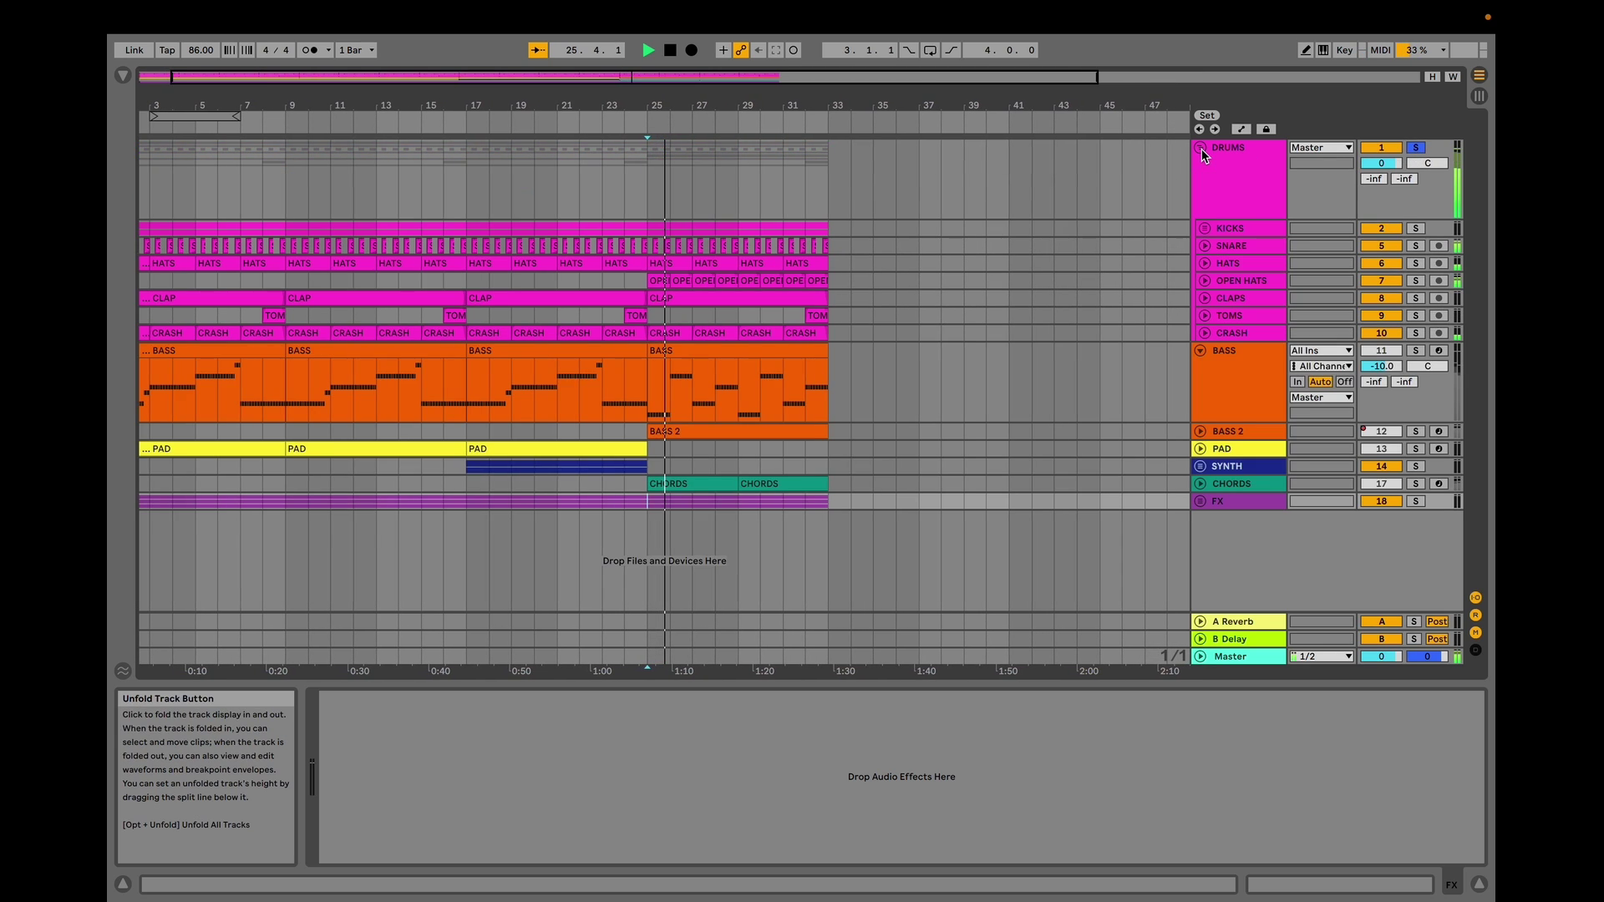
left_click(1203, 229)
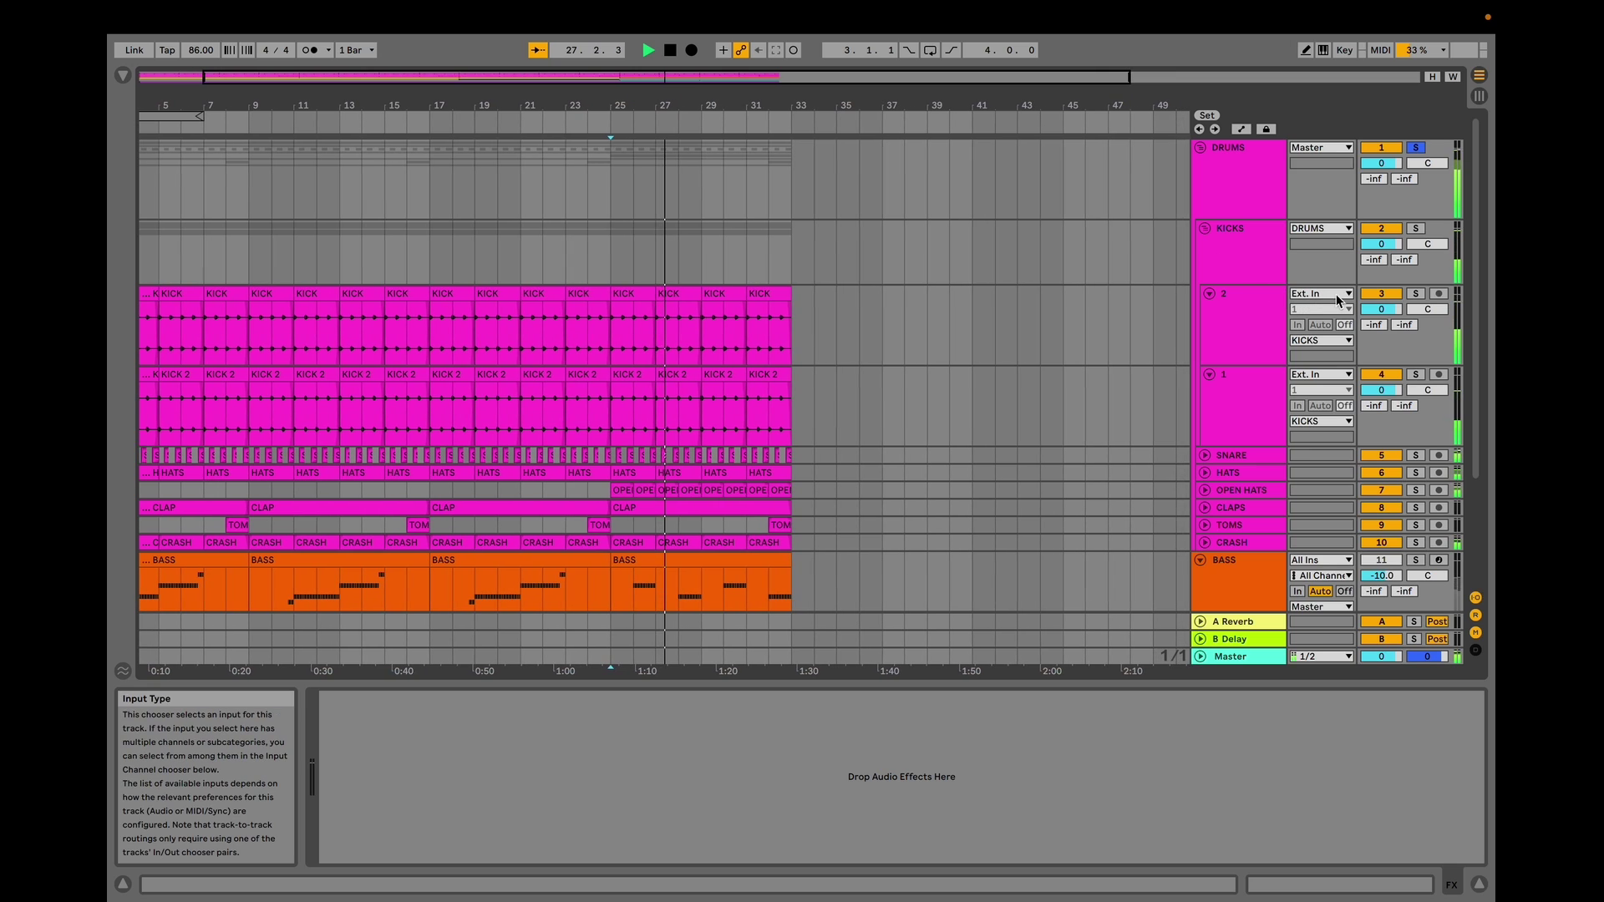
left_click(1415, 294)
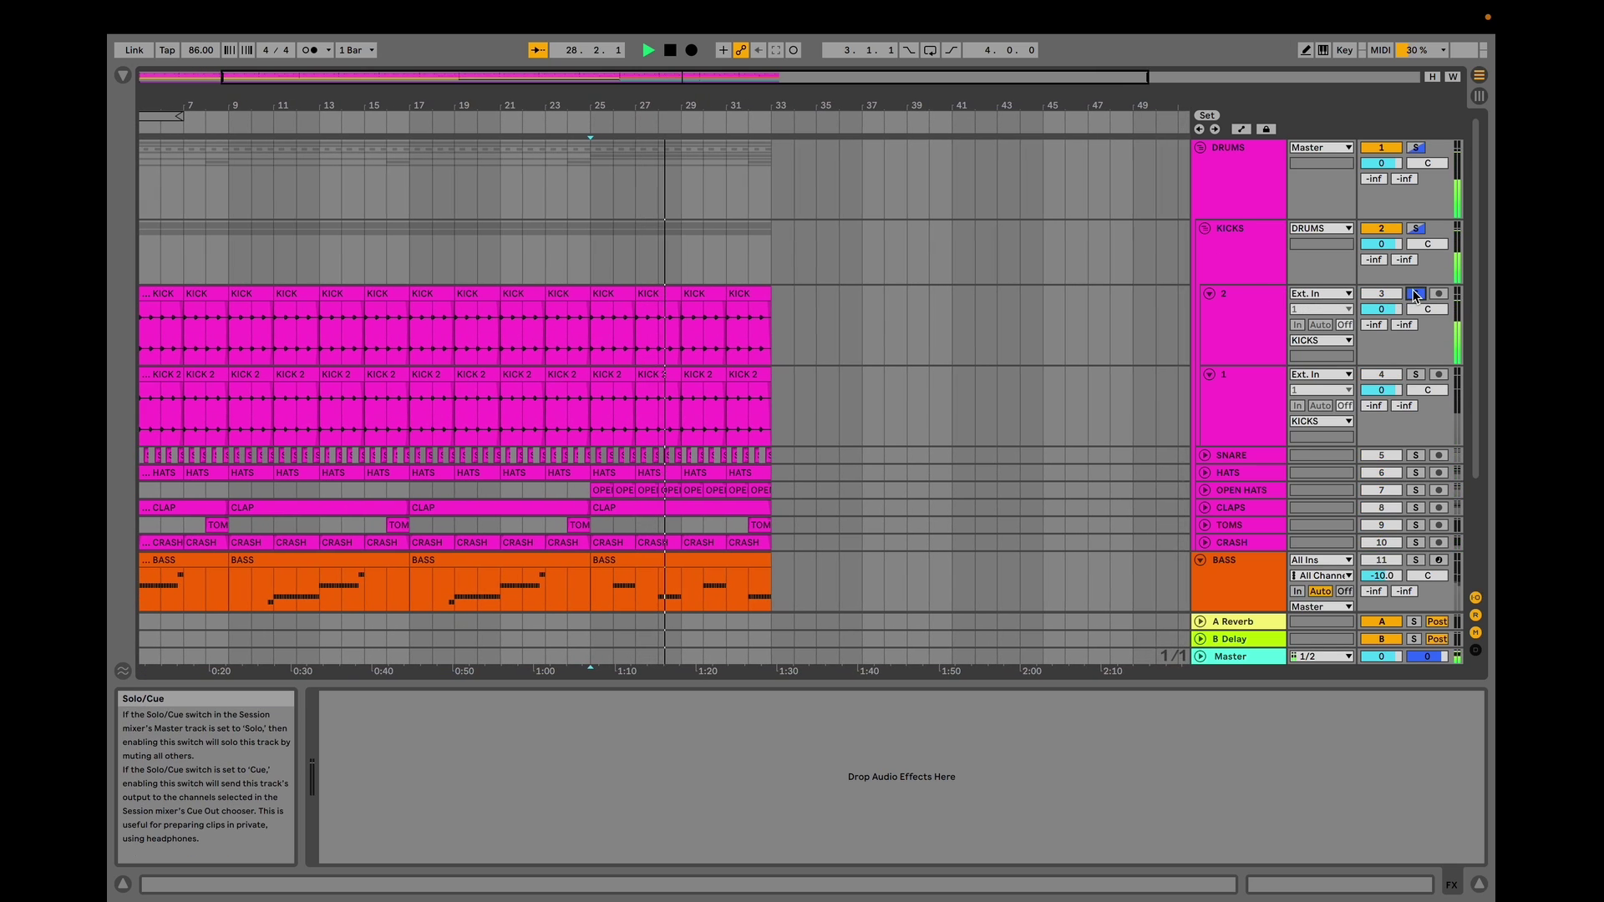
left_click(1415, 375)
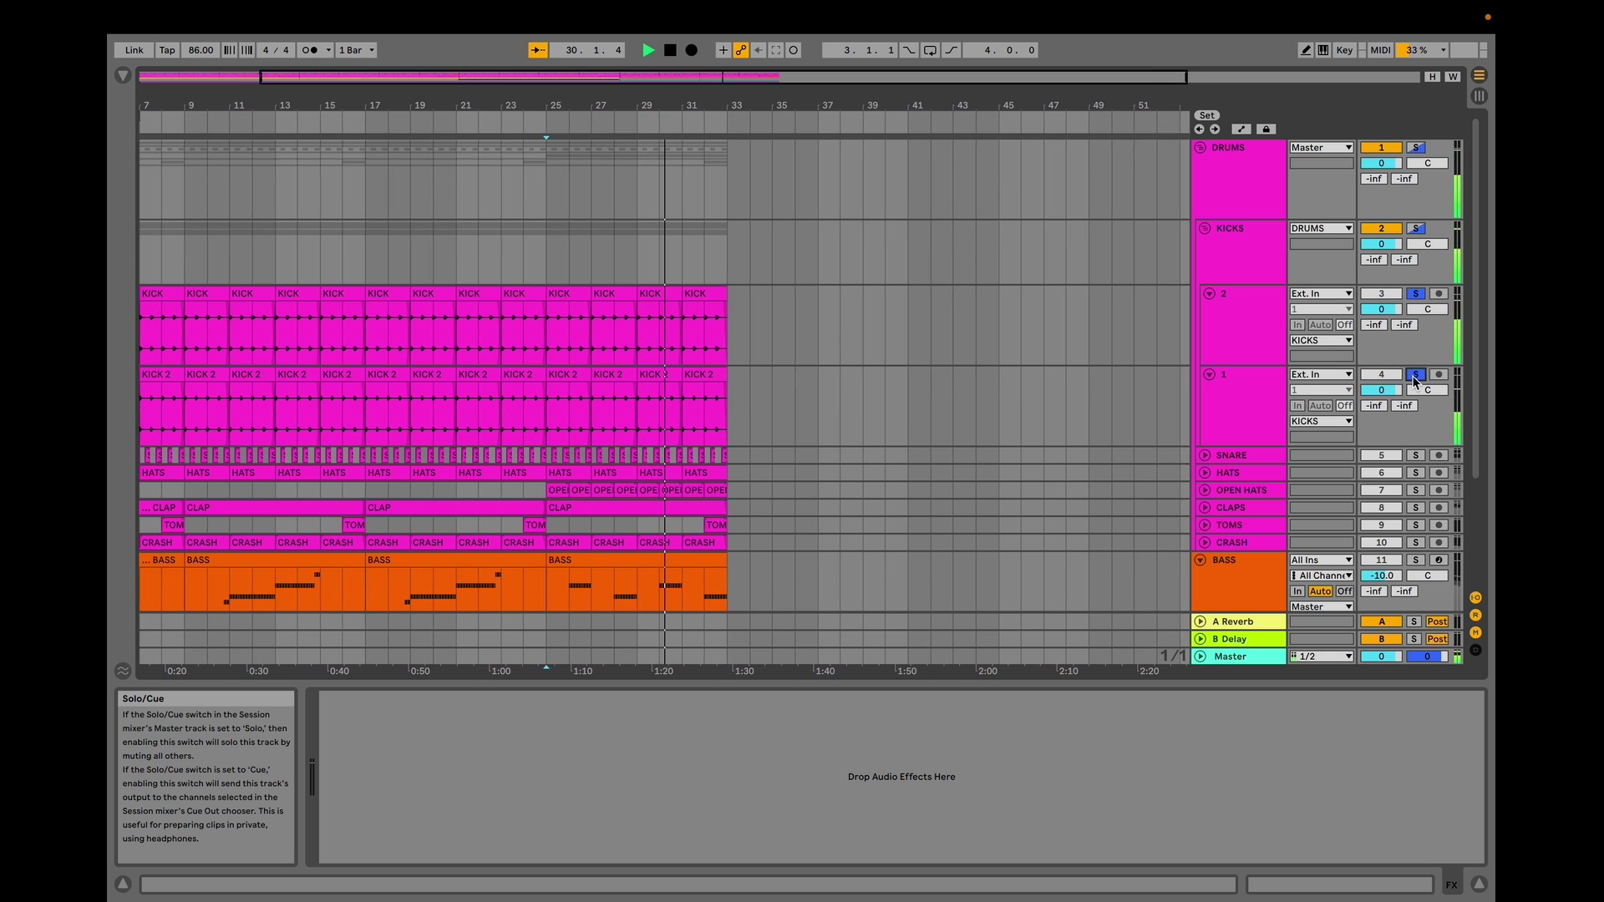
left_click(1205, 456)
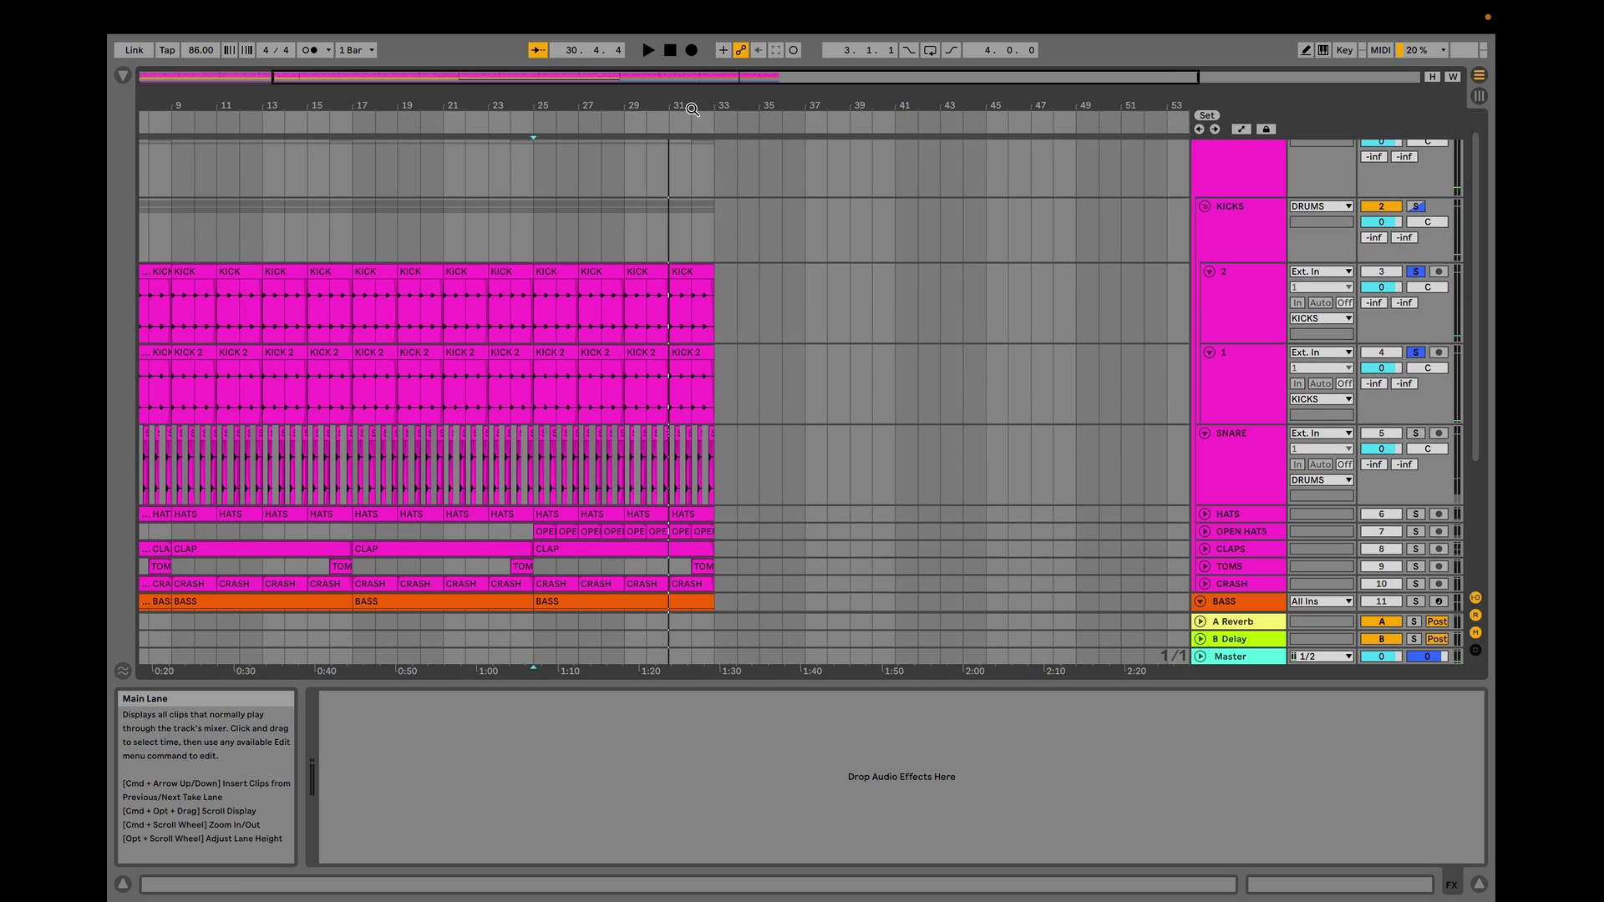
- Zoom to bars 27–36, solo SNARE and compare its Reverb off and on, then unfold and select HATS
left_click_drag(692, 109, 692, 192)
left_click(1416, 433)
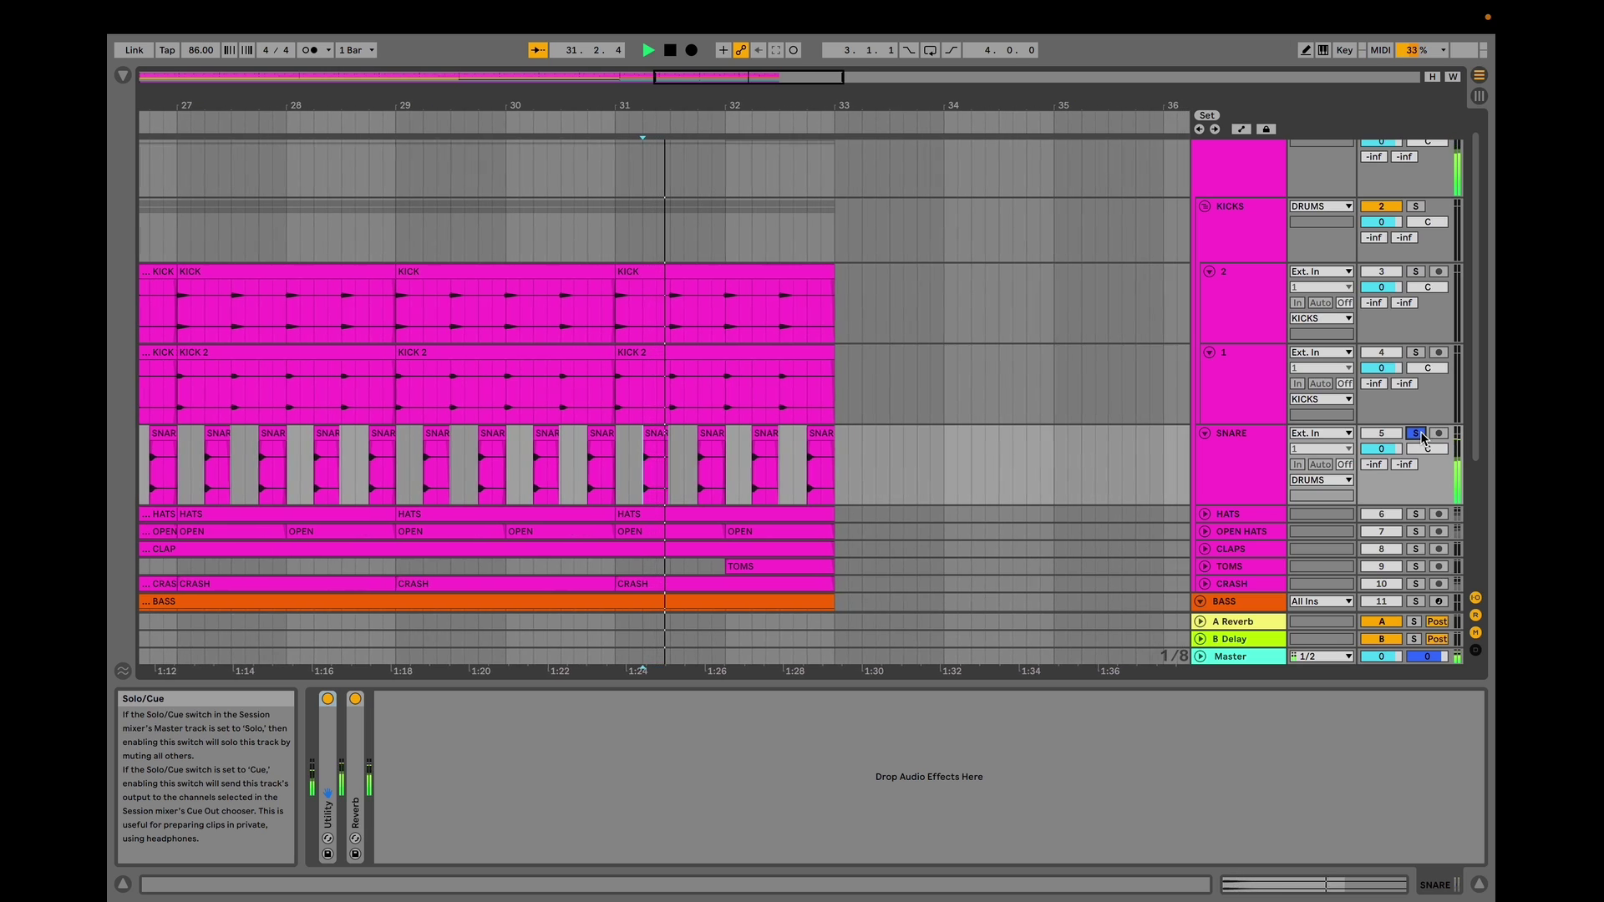
scroll(1107, 417, "up", 1)
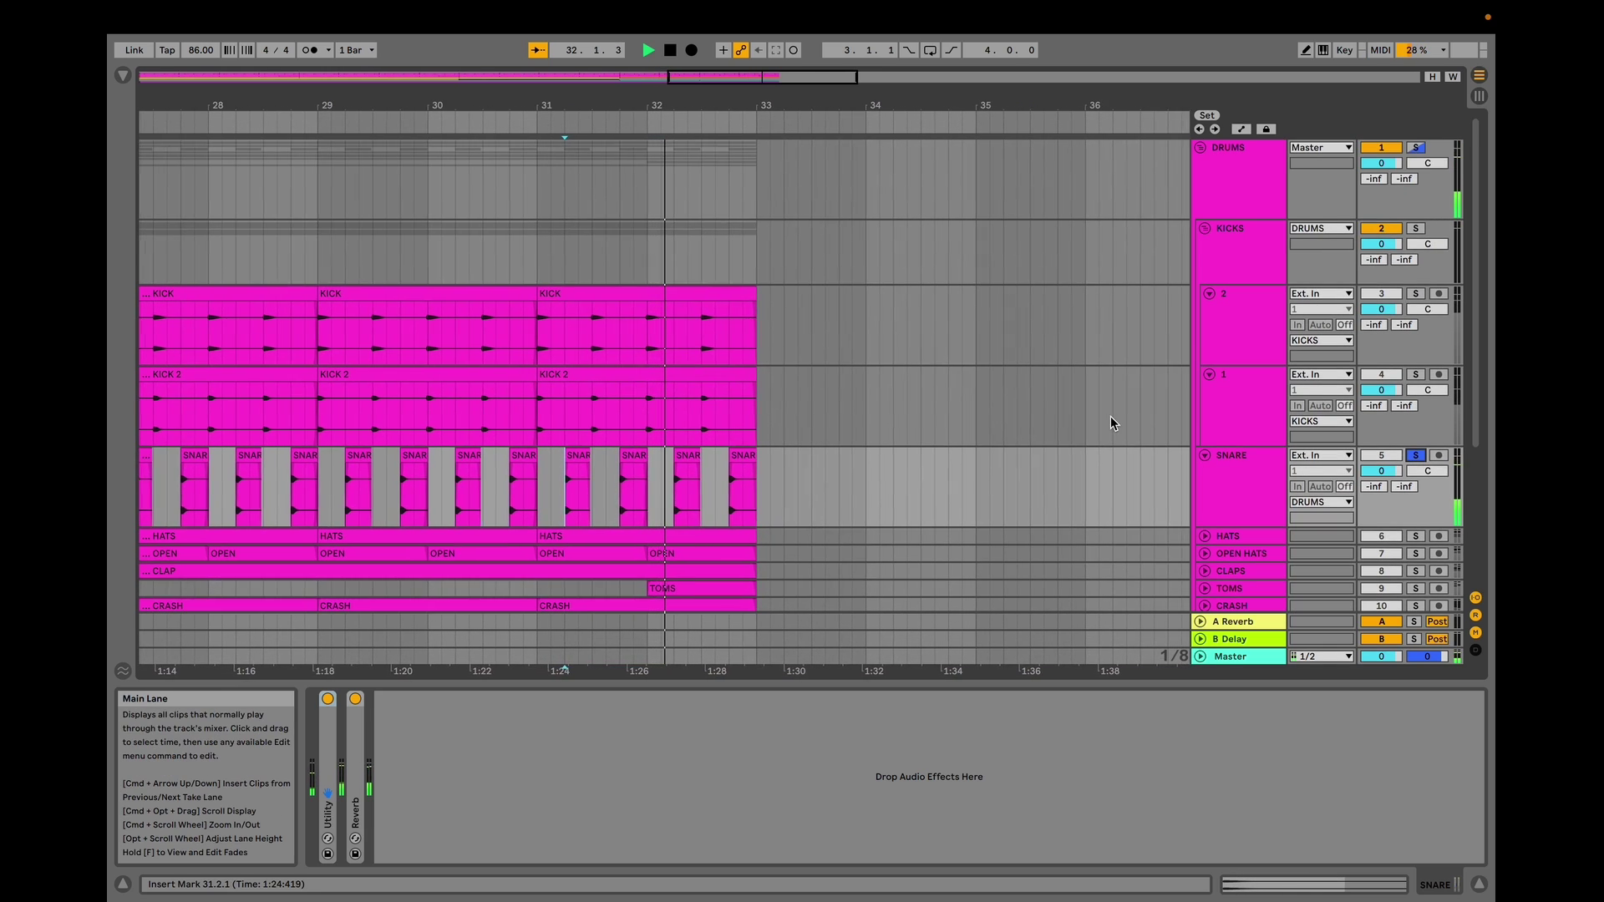
double_click(359, 749)
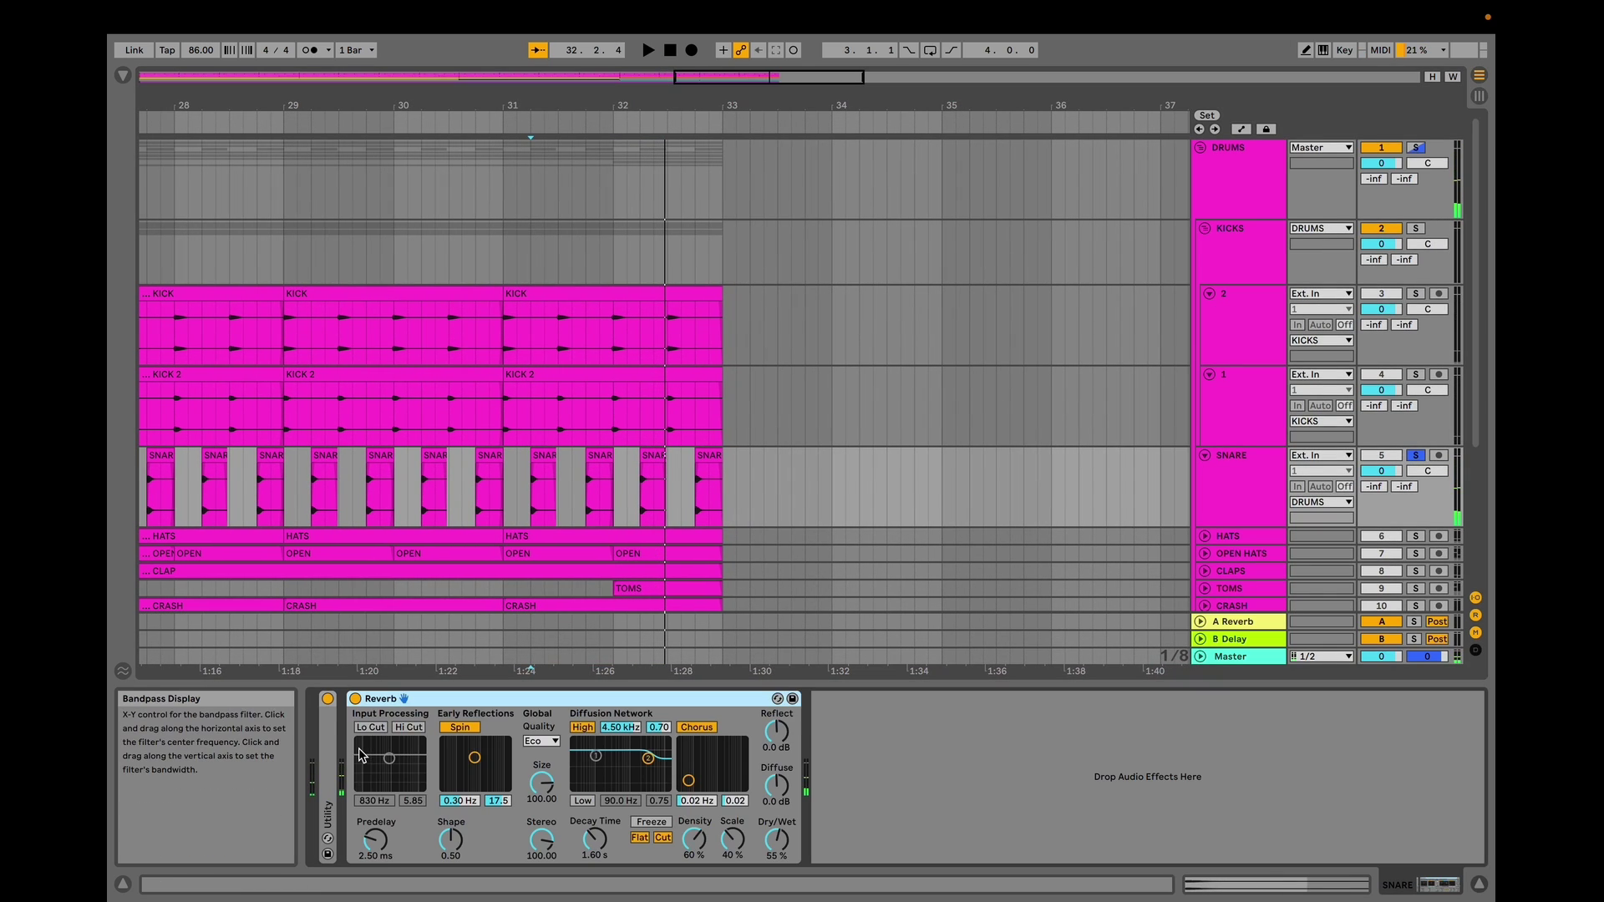
left_click(357, 700)
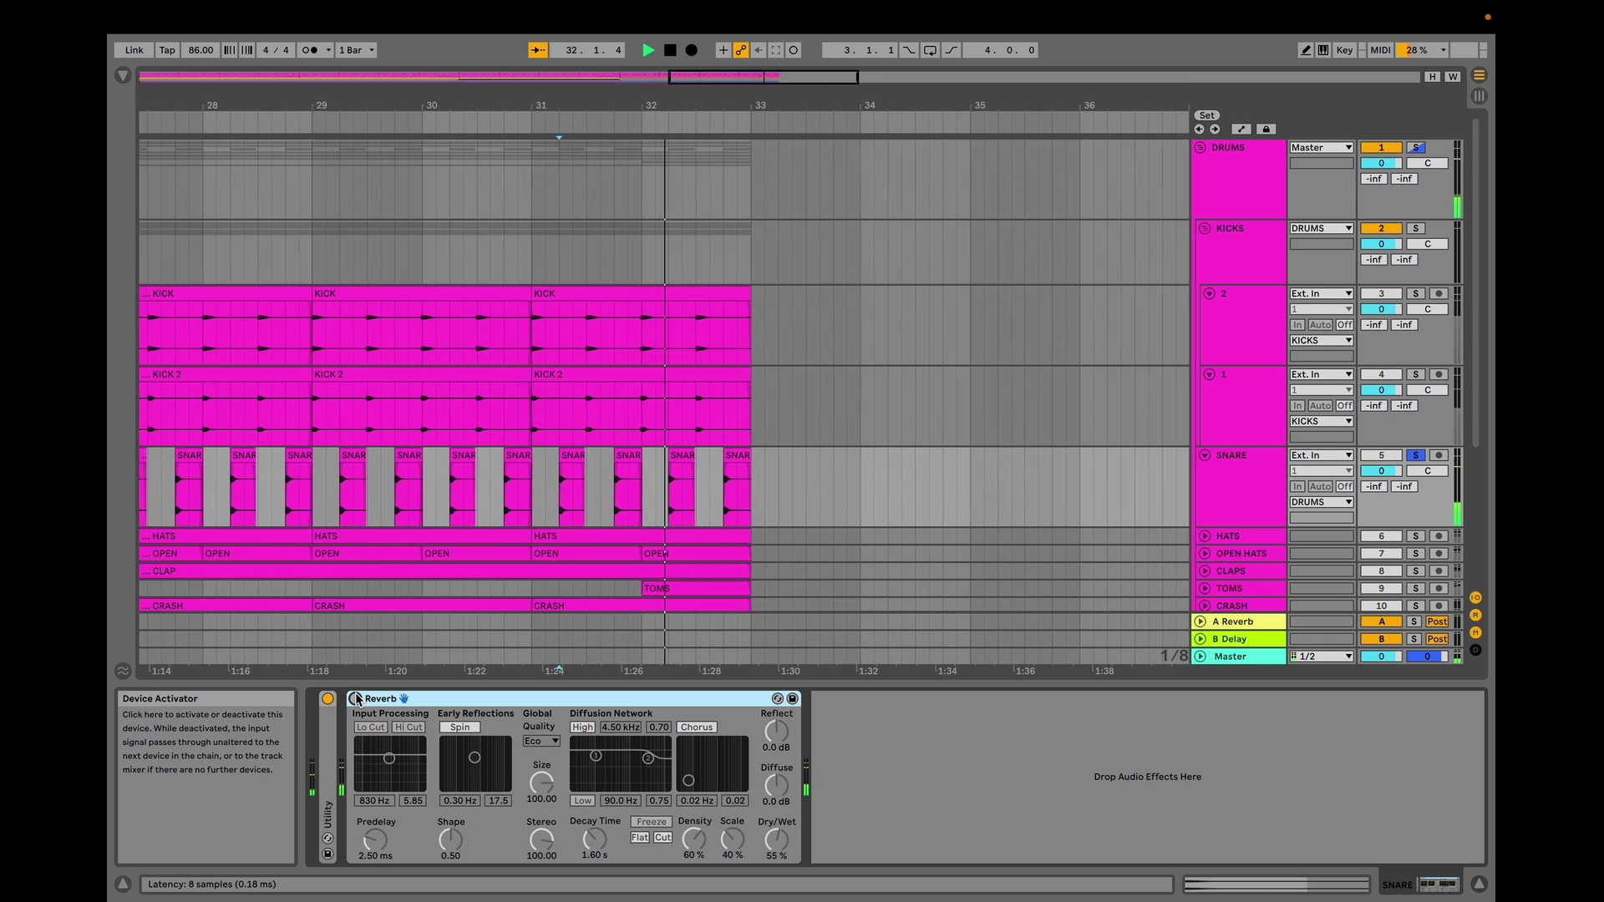
left_click(357, 699)
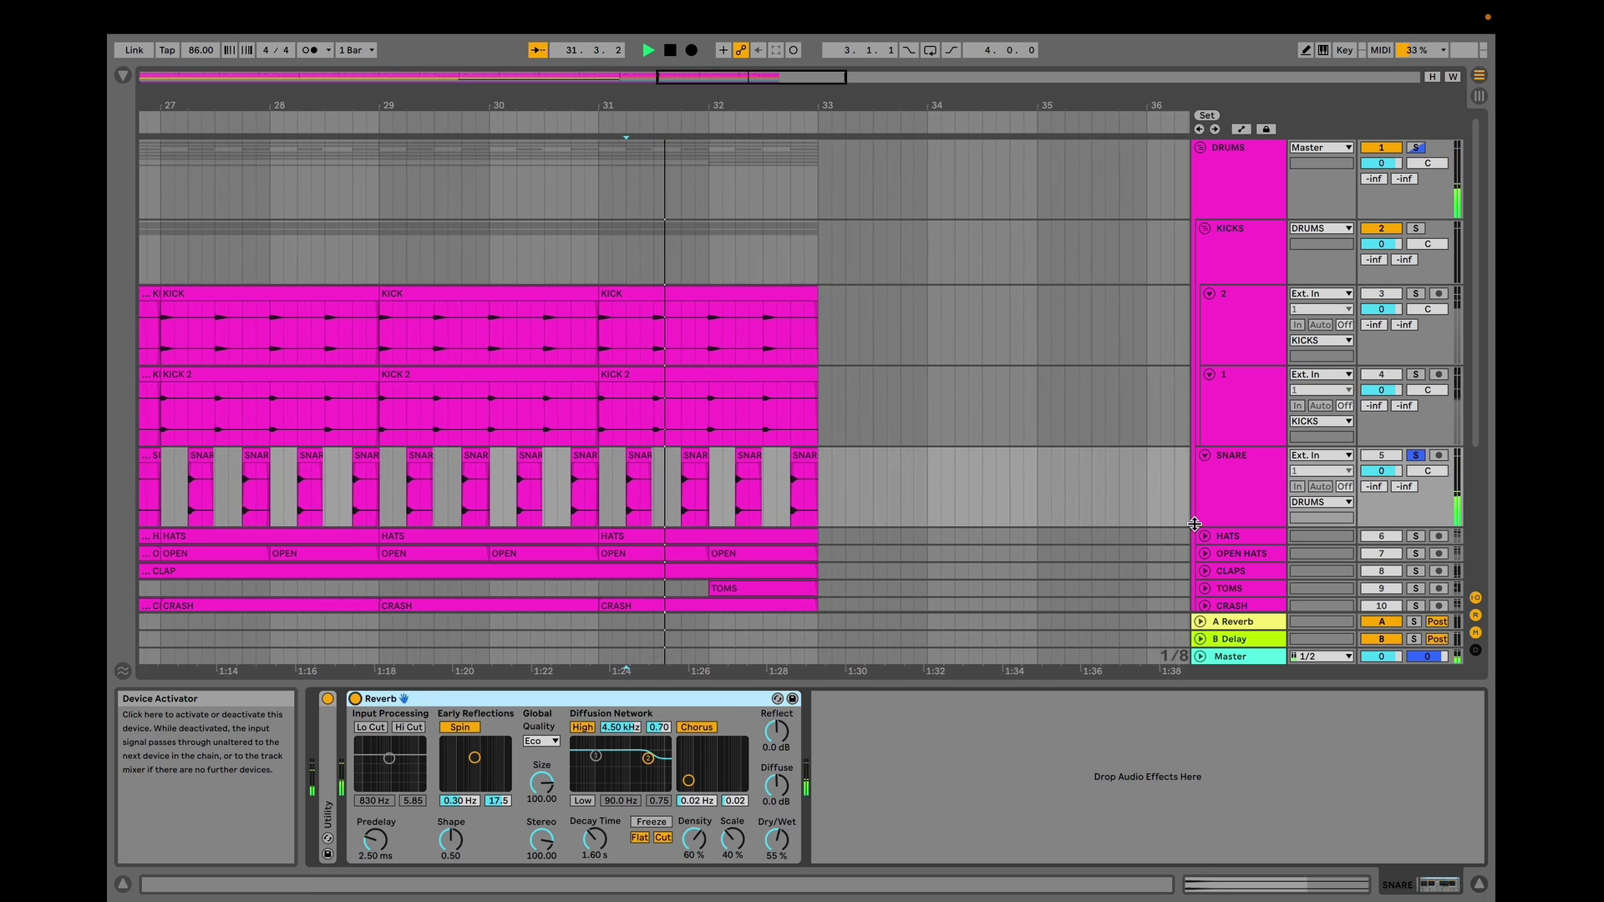
left_click(1207, 539)
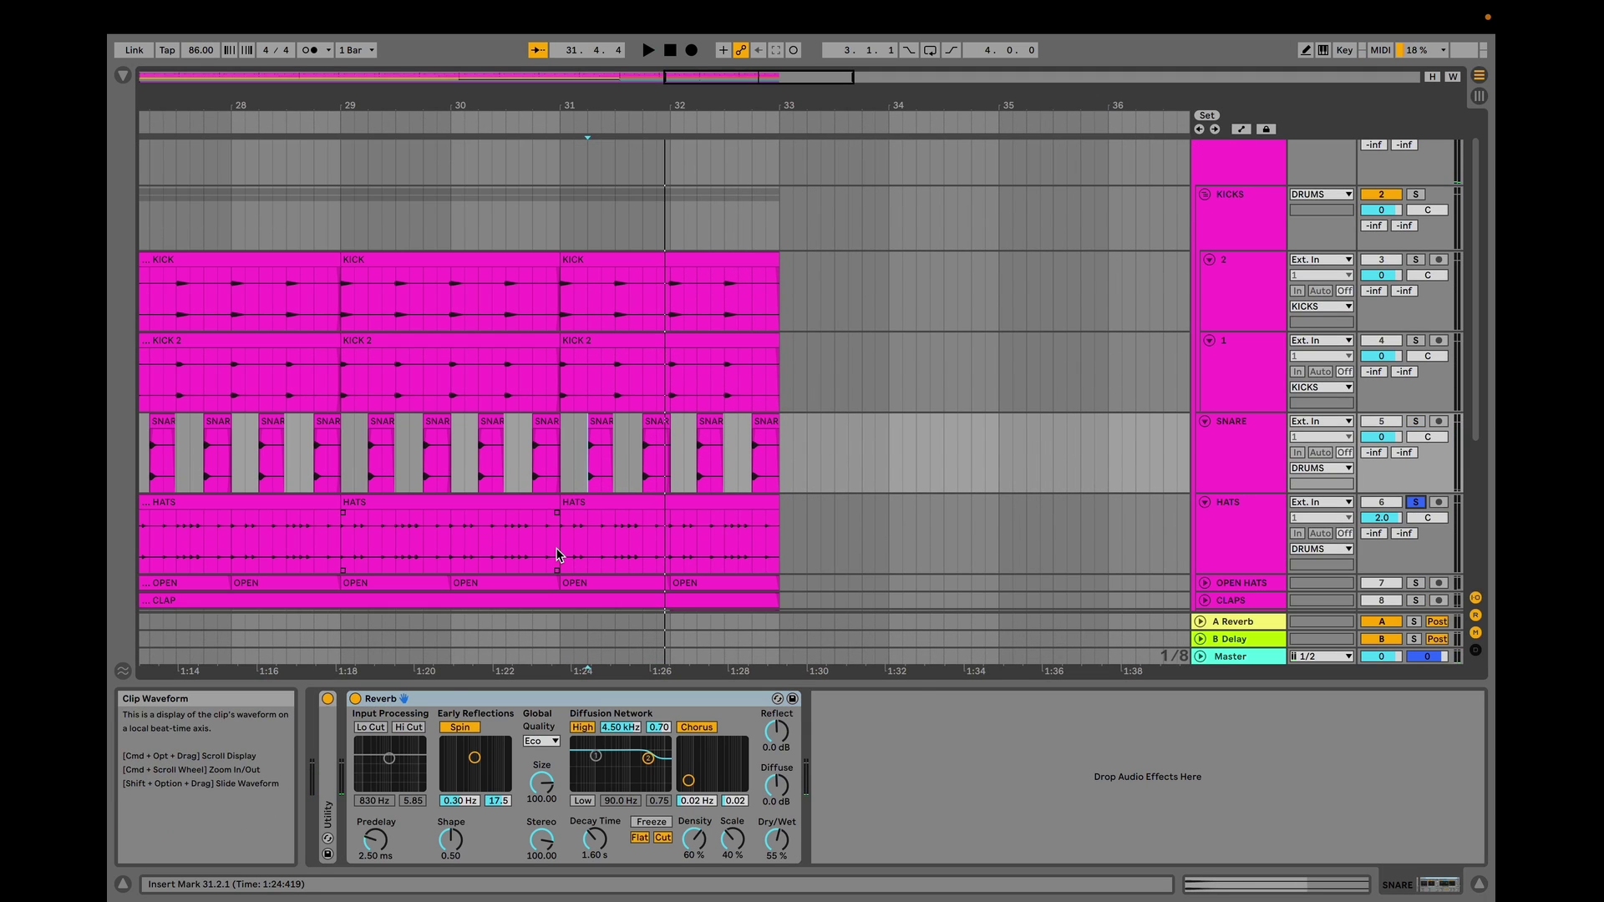
left_click(555, 548)
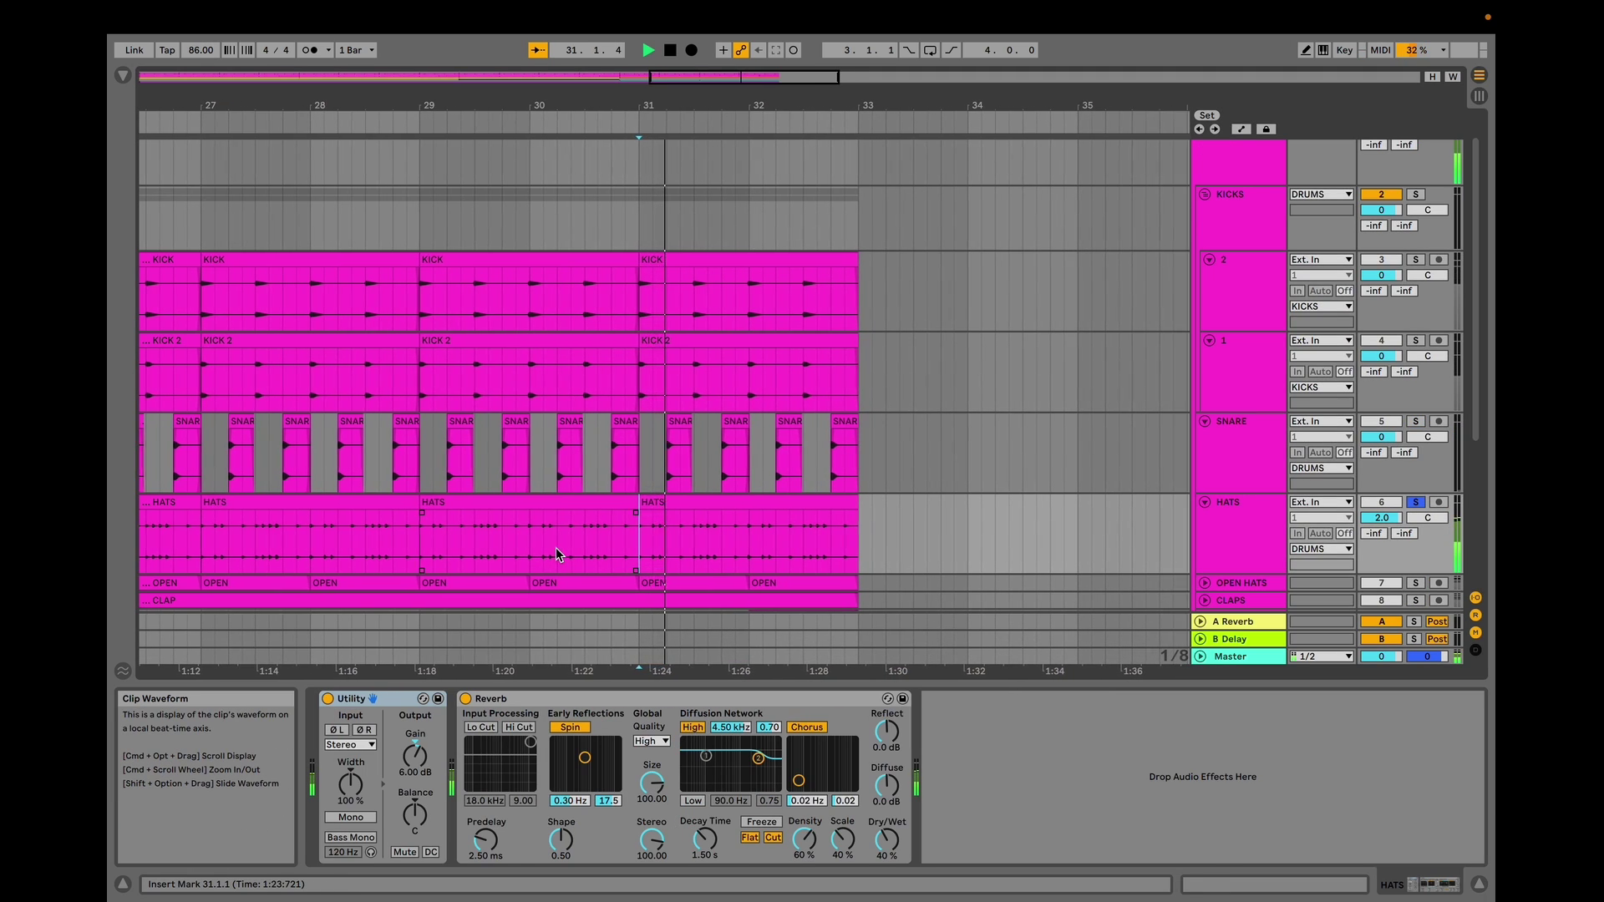
- Compare the HATS Reverb by switching it off and back on
left_click(465, 698)
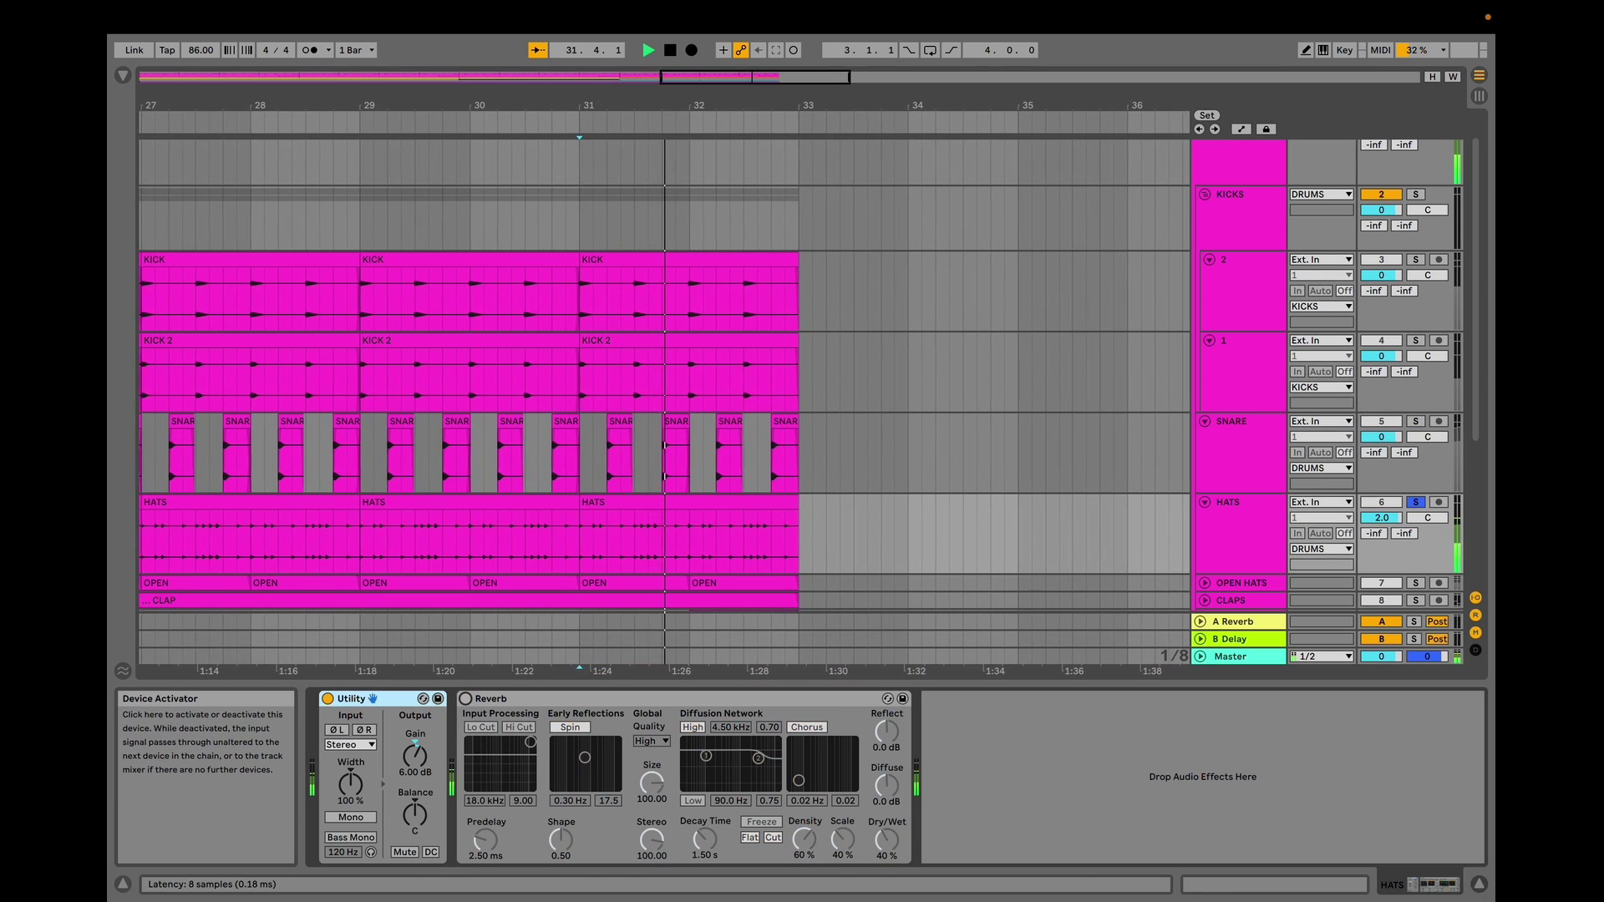
left_click(466, 698)
scroll(735, 508, "down", 3)
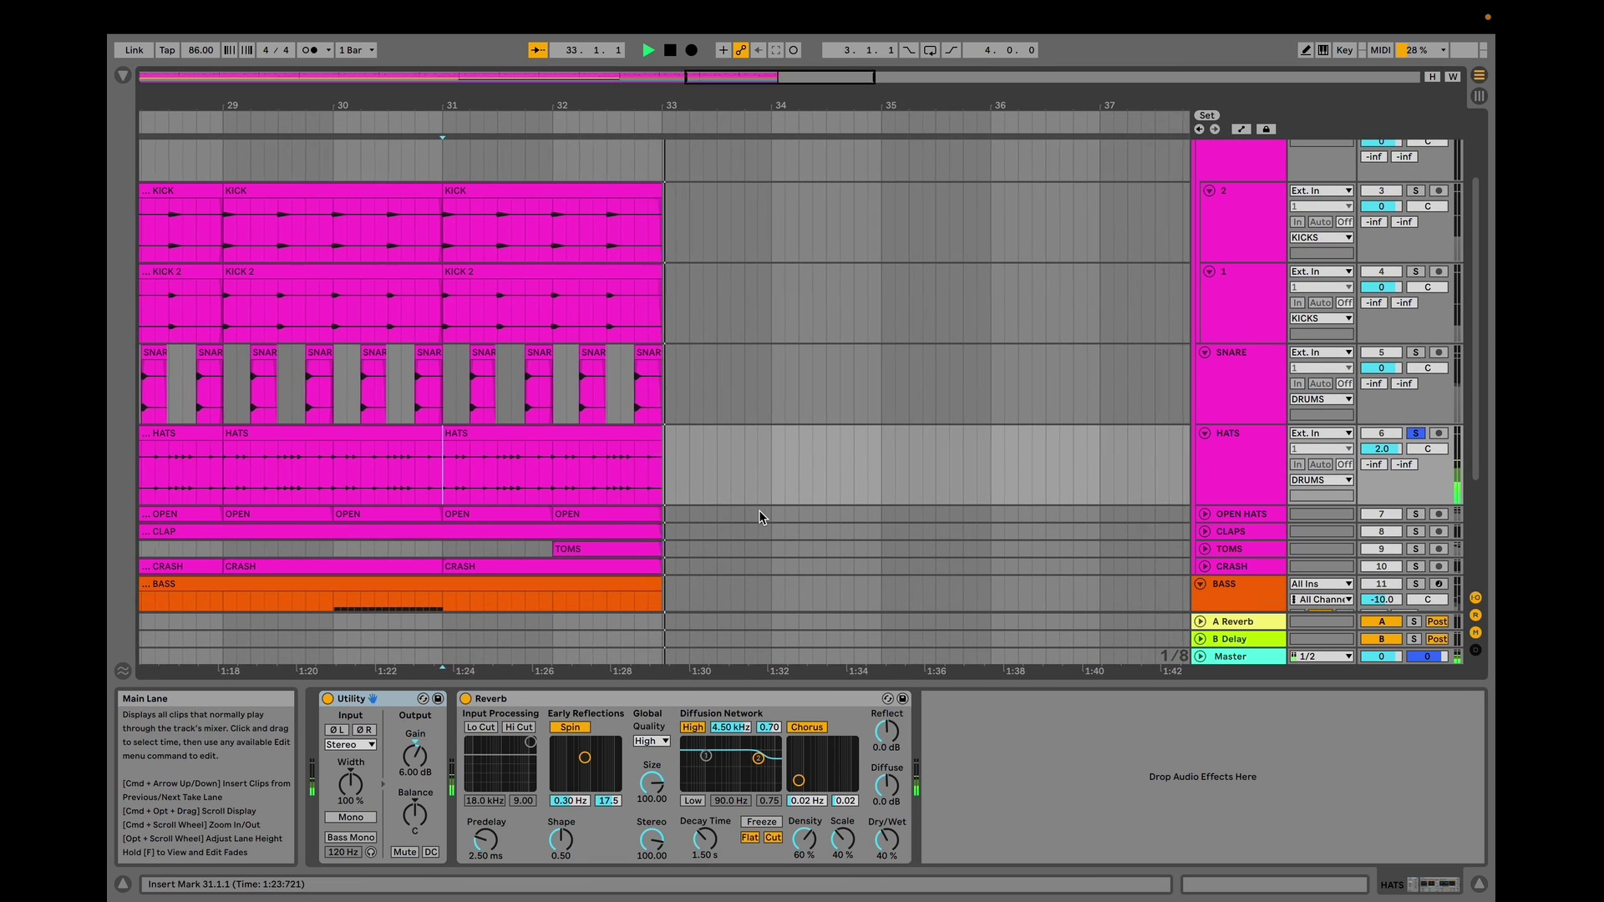
- Unfold and solo OPEN HATS, show its EQ Eight, and play from its clip
left_click(1201, 515)
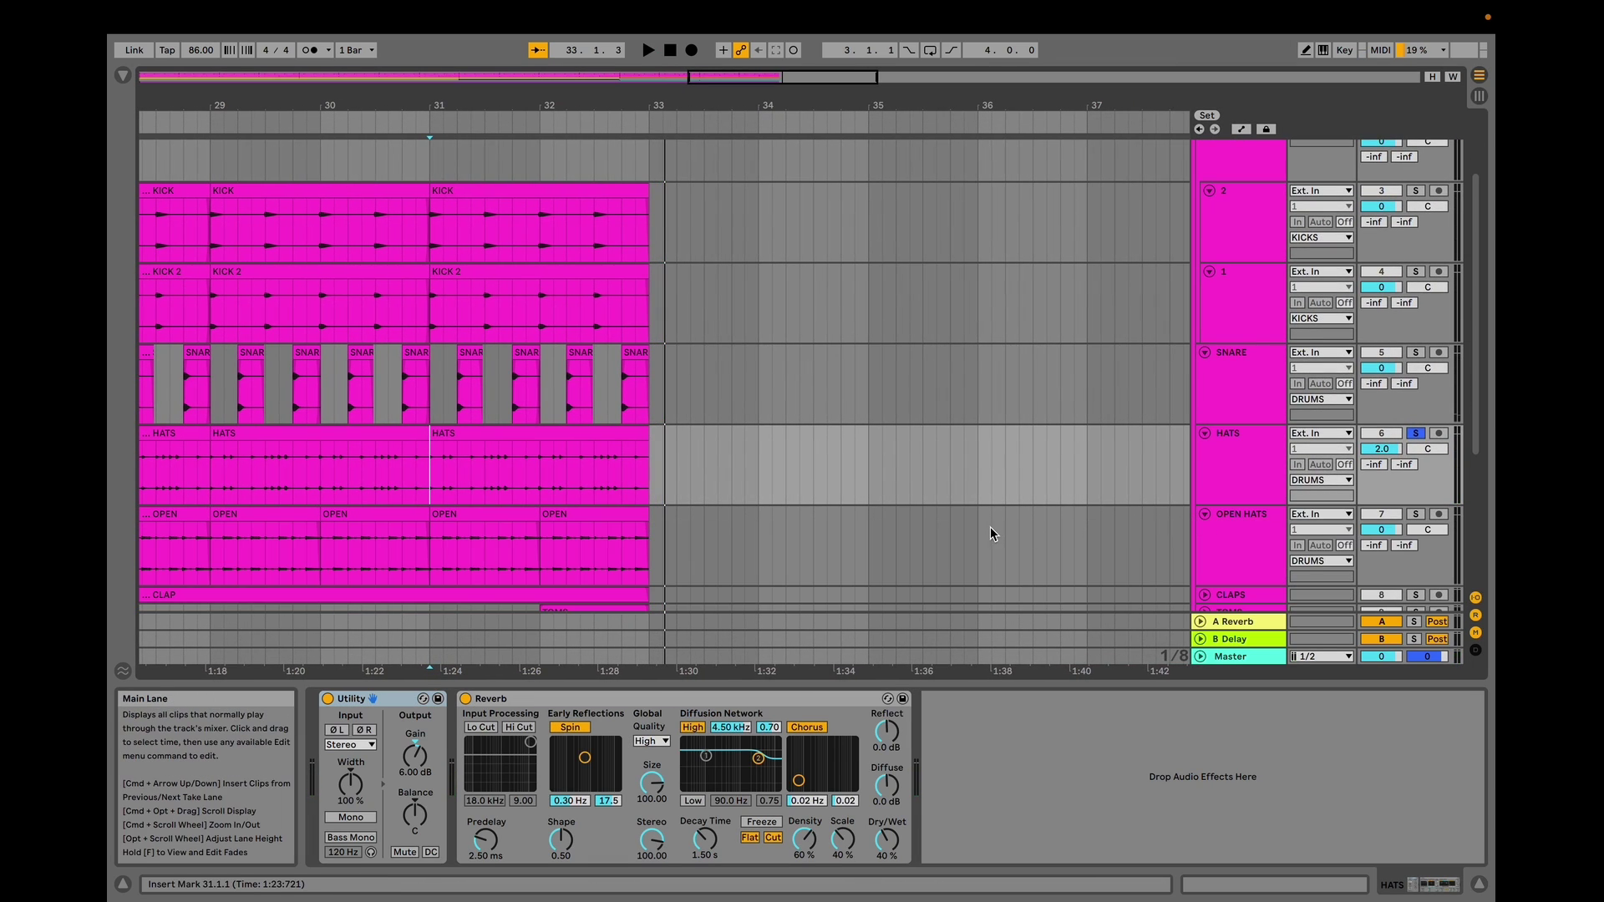
left_click(1415, 514)
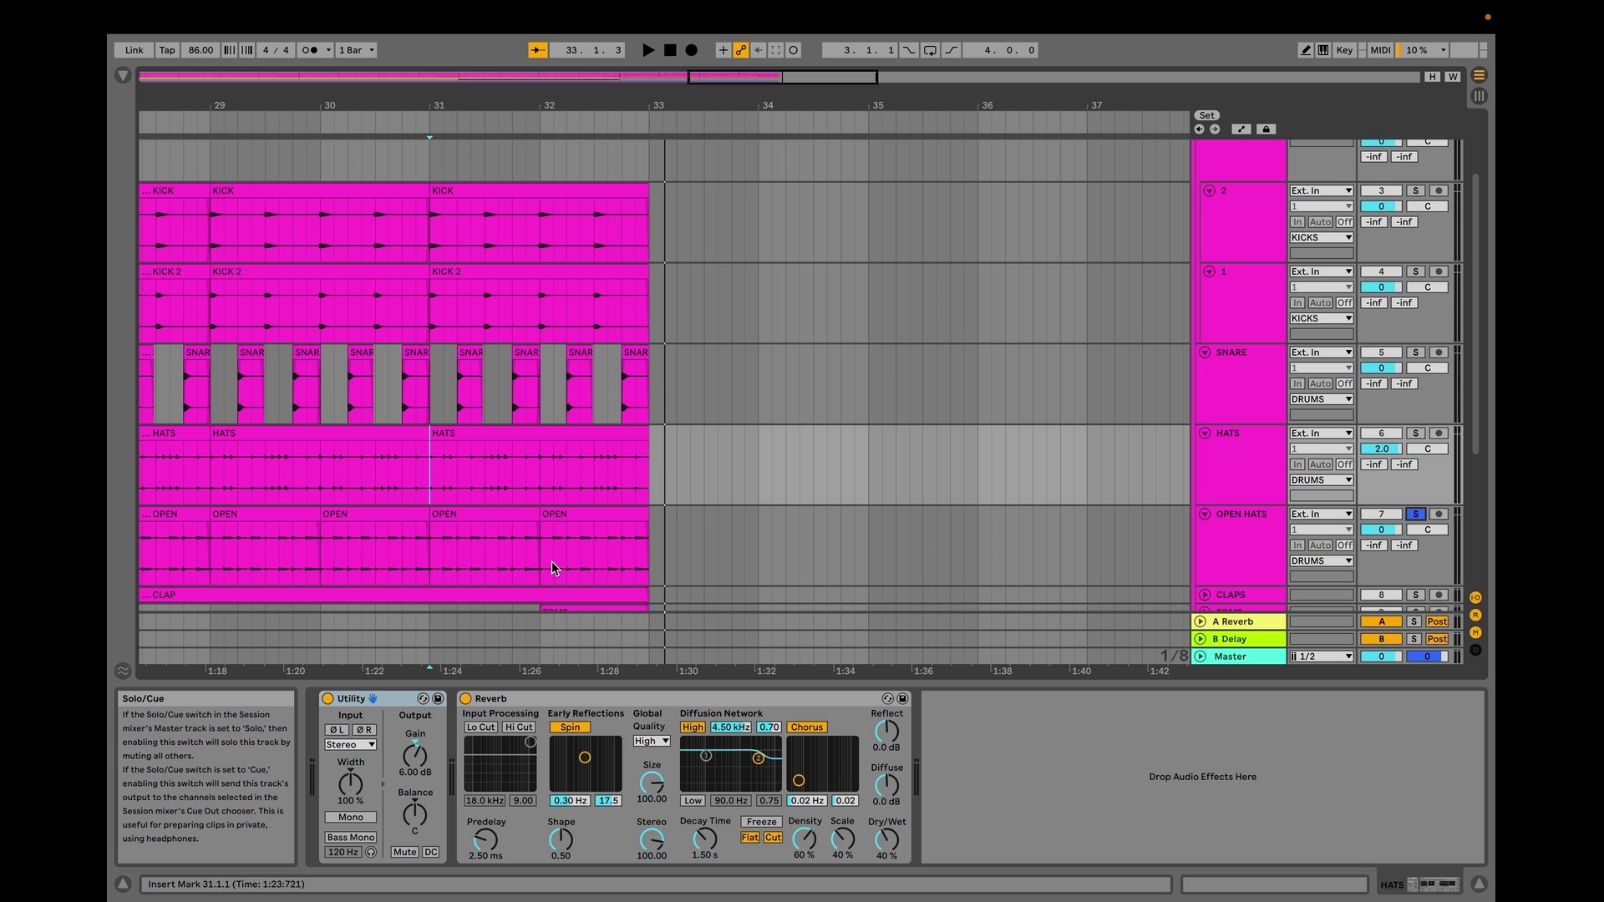
left_click(433, 558)
key("space")
left_click(1226, 538)
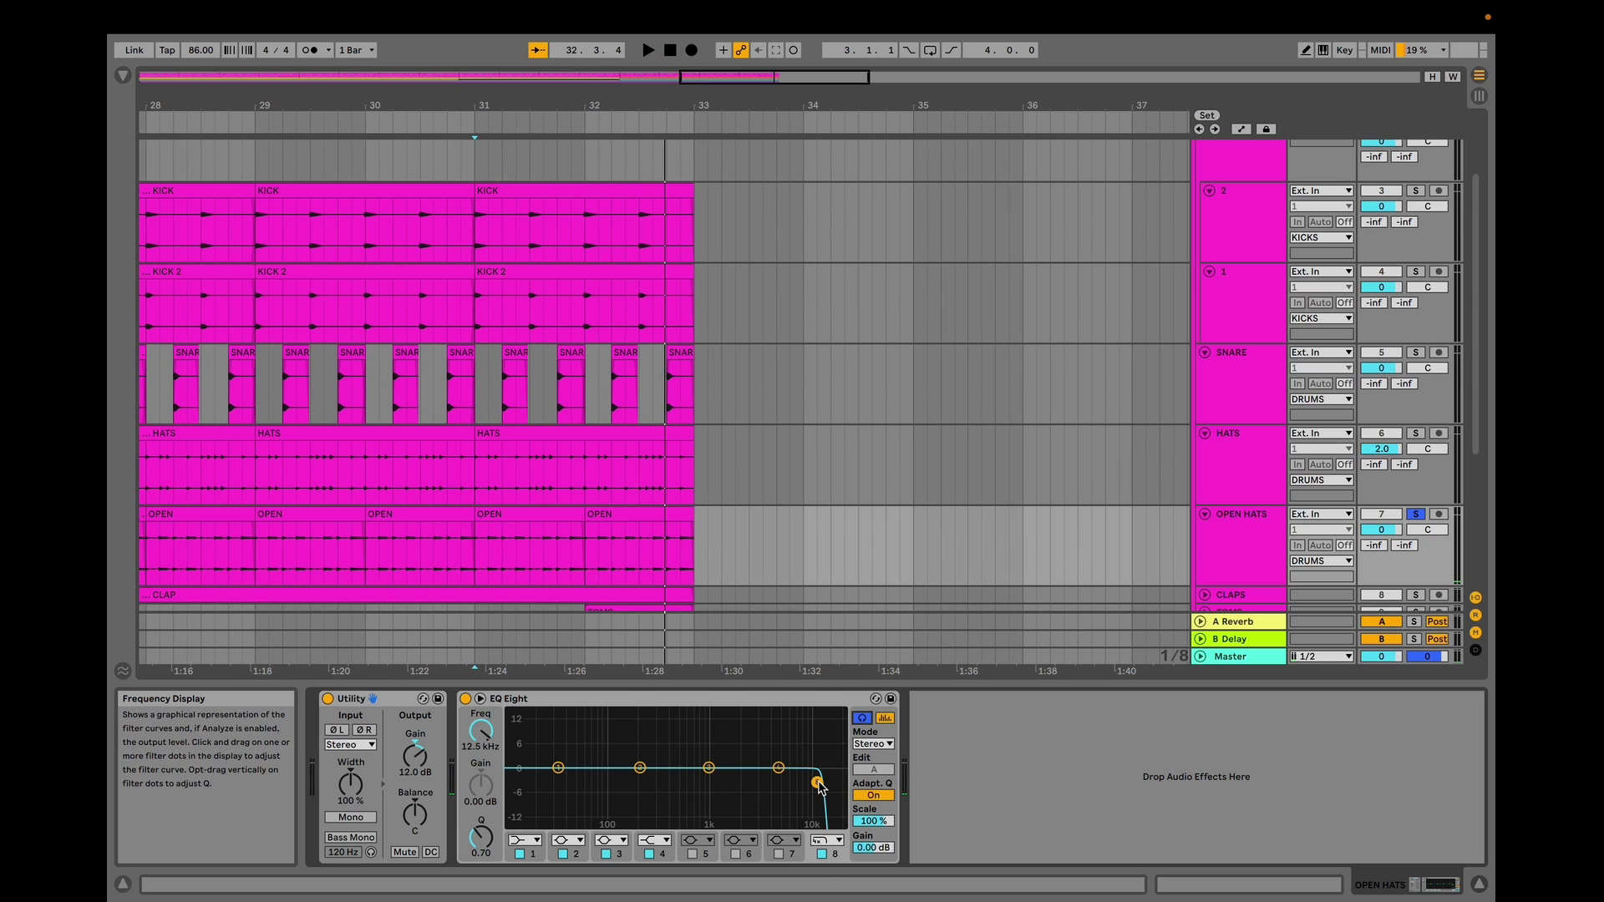
key("space")
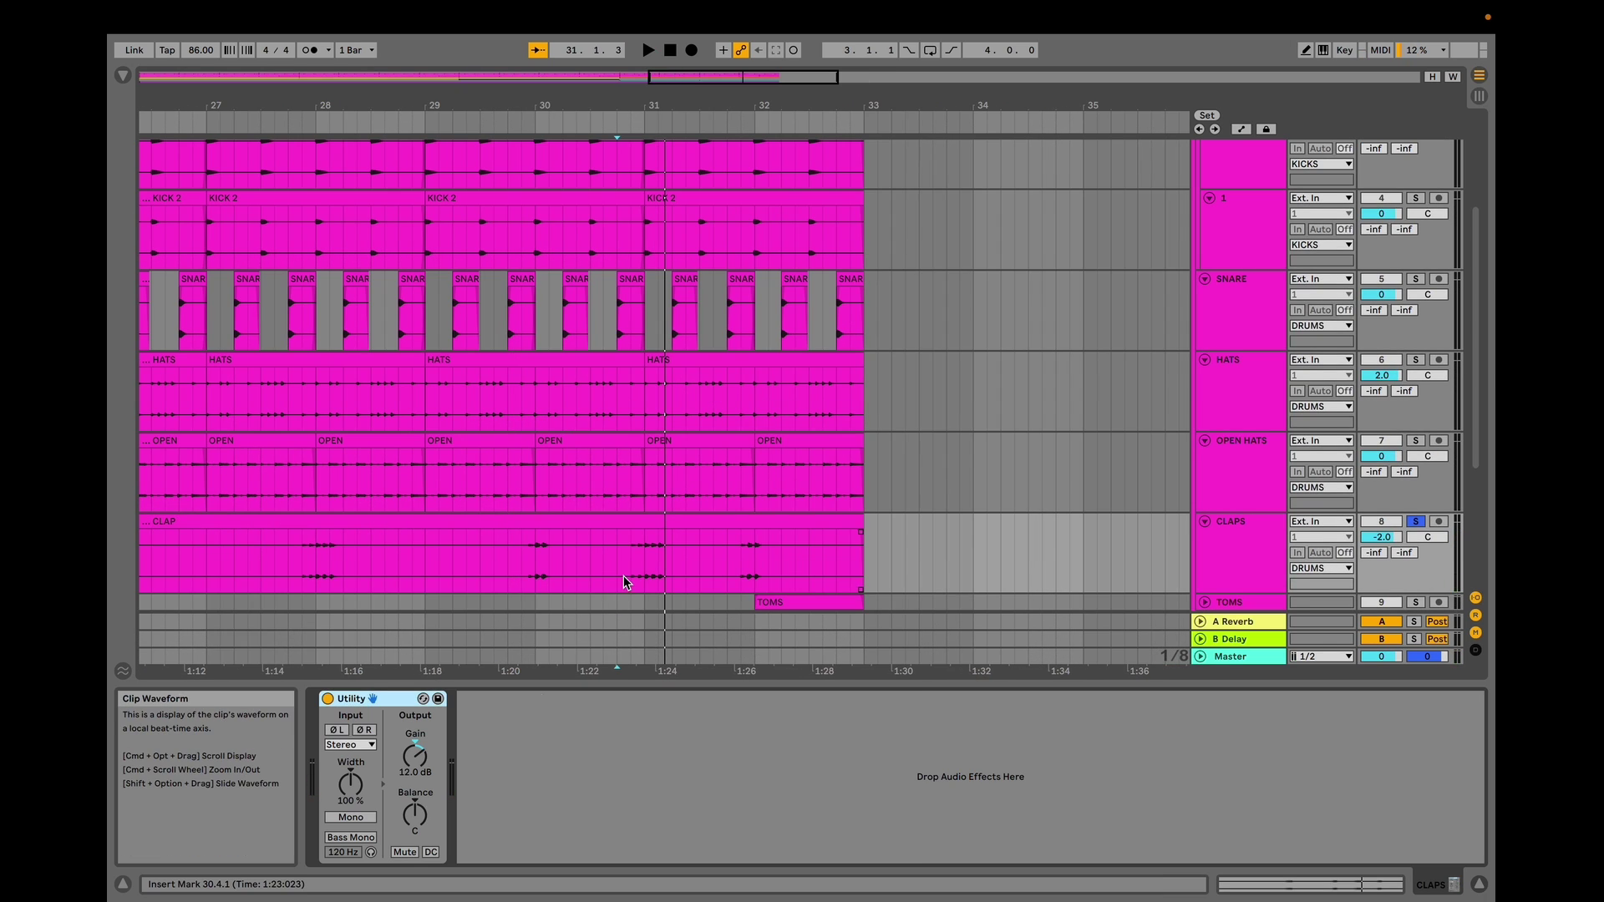
- Play the arrangement again, unsolo CLAPS, and stop playback
key("space")
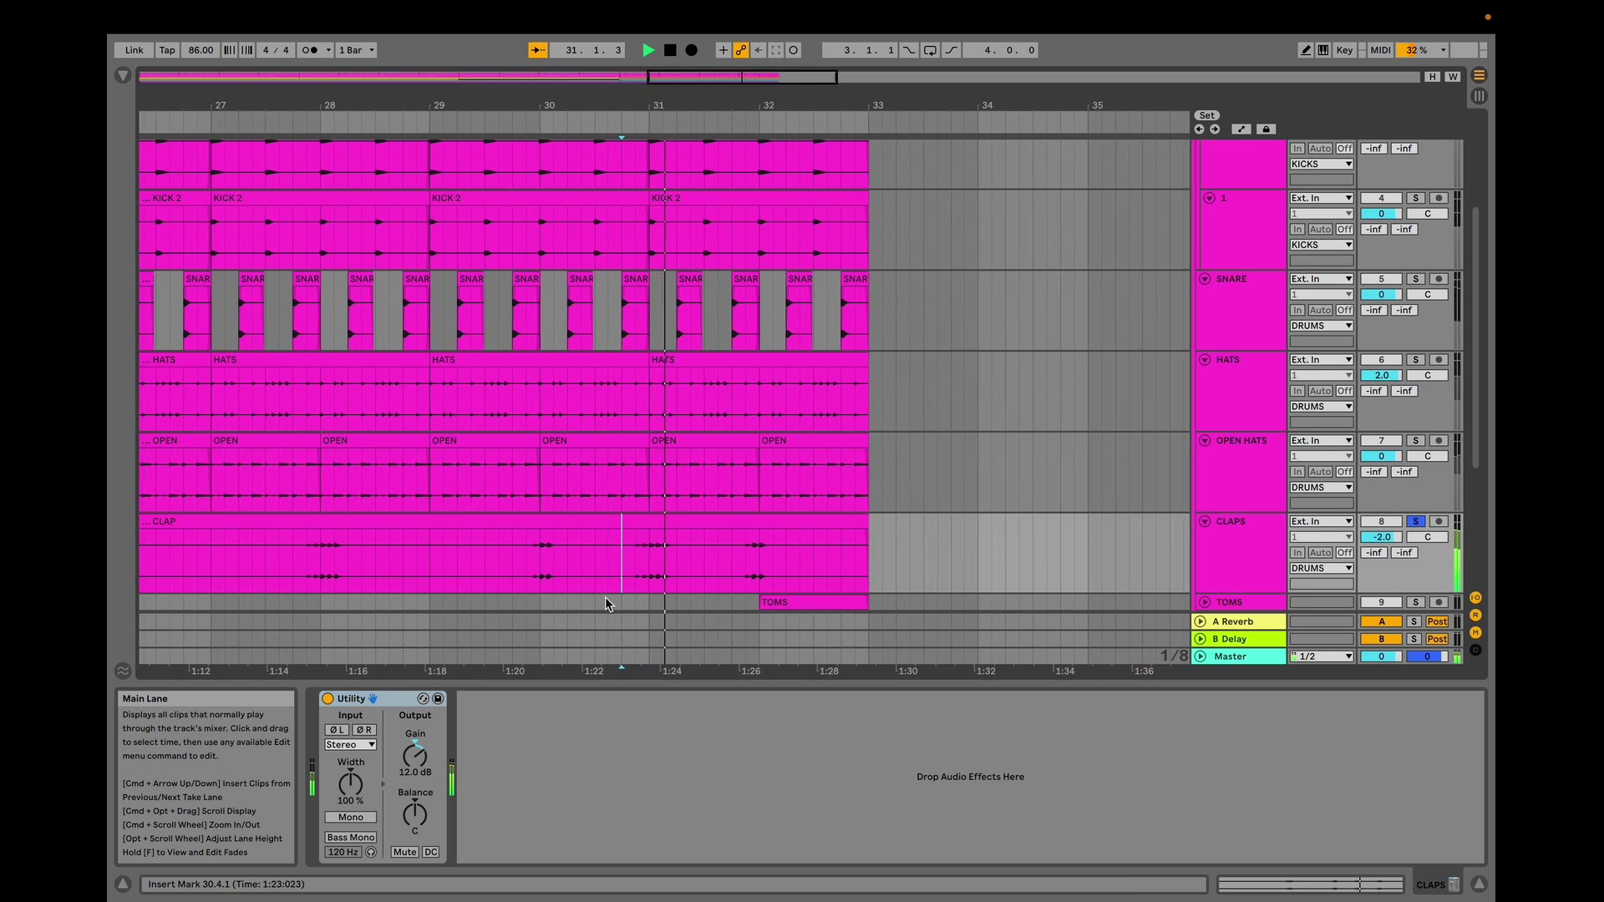
left_click(1415, 523)
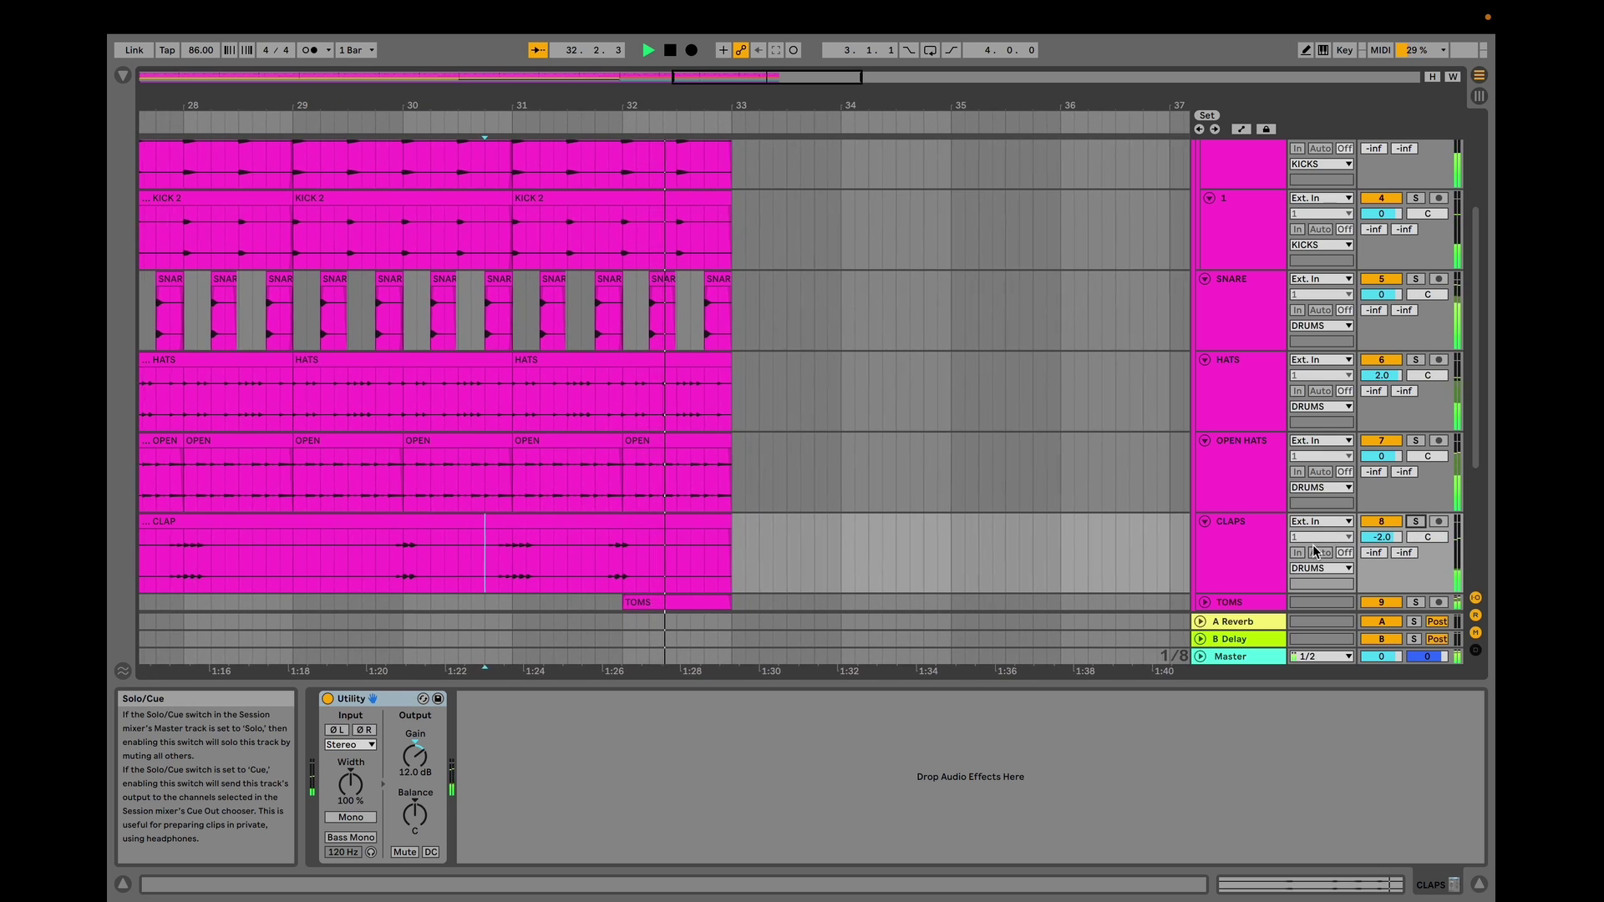
key("space")
- Play the TOMS clip from its start, pan TOMS to 20L, and show automation envelopes
scroll(1044, 526, "down", 3)
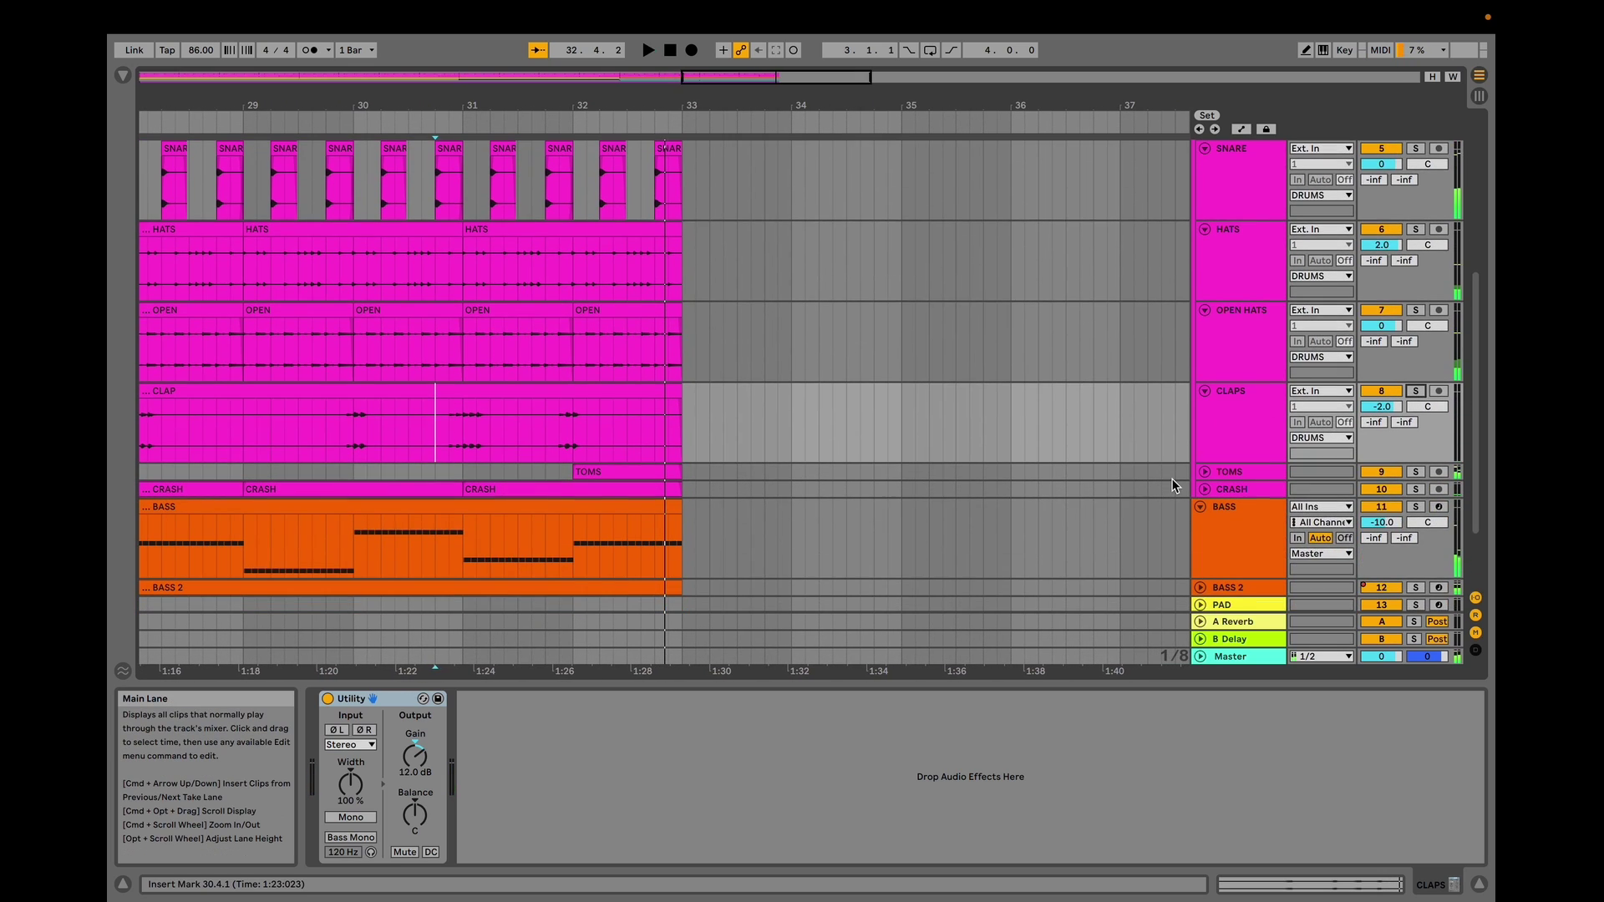
left_click(642, 473)
left_click(574, 484)
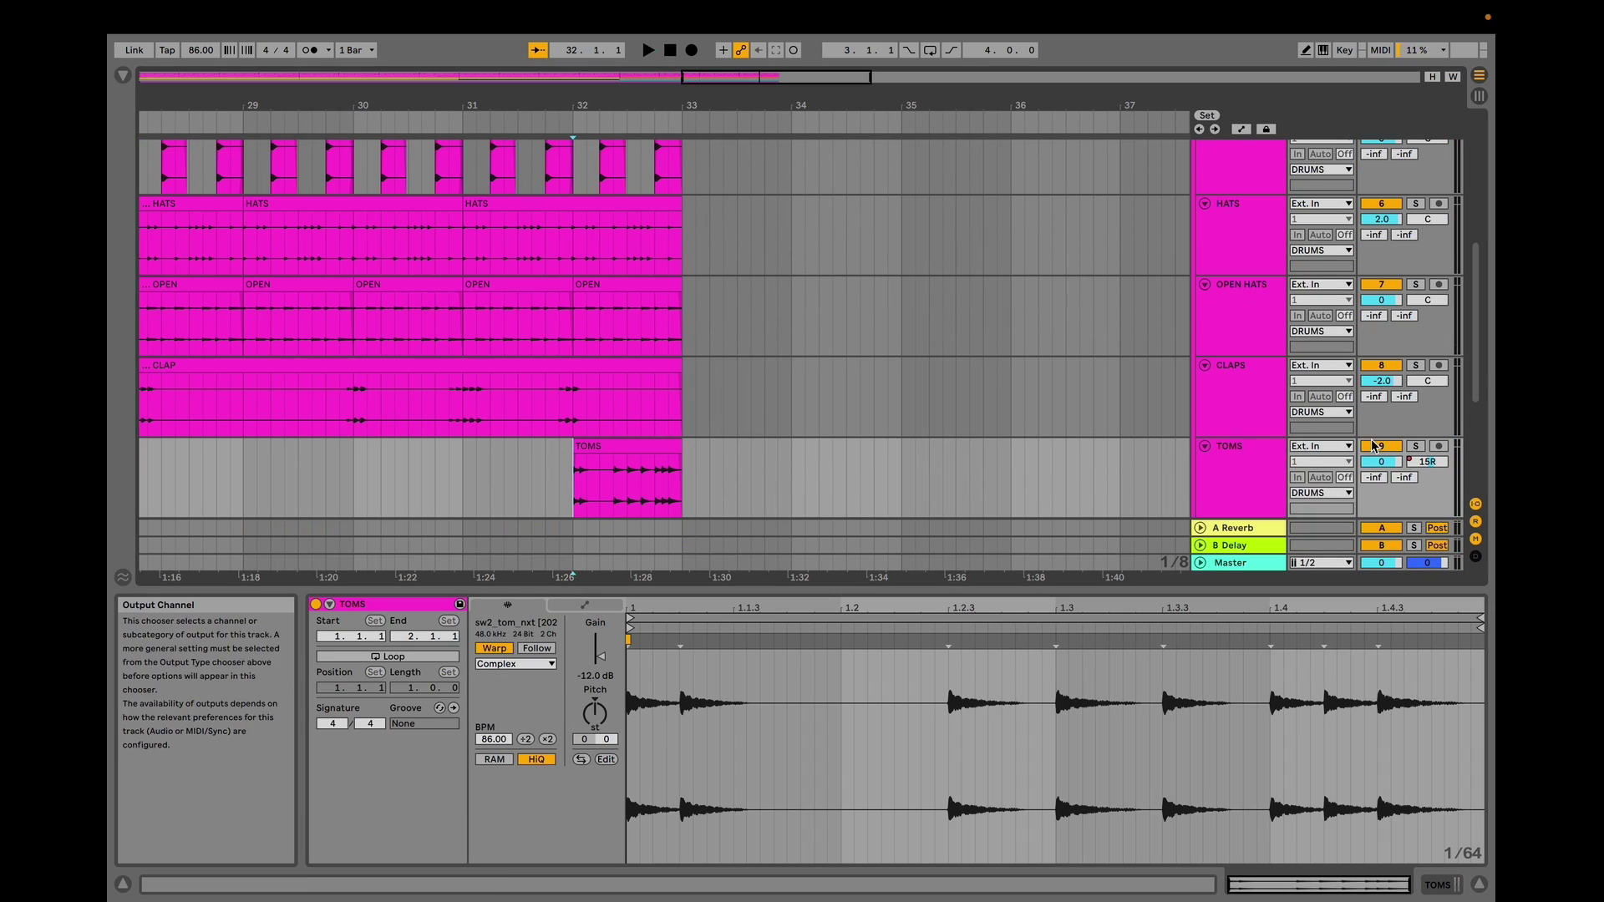
key("space")
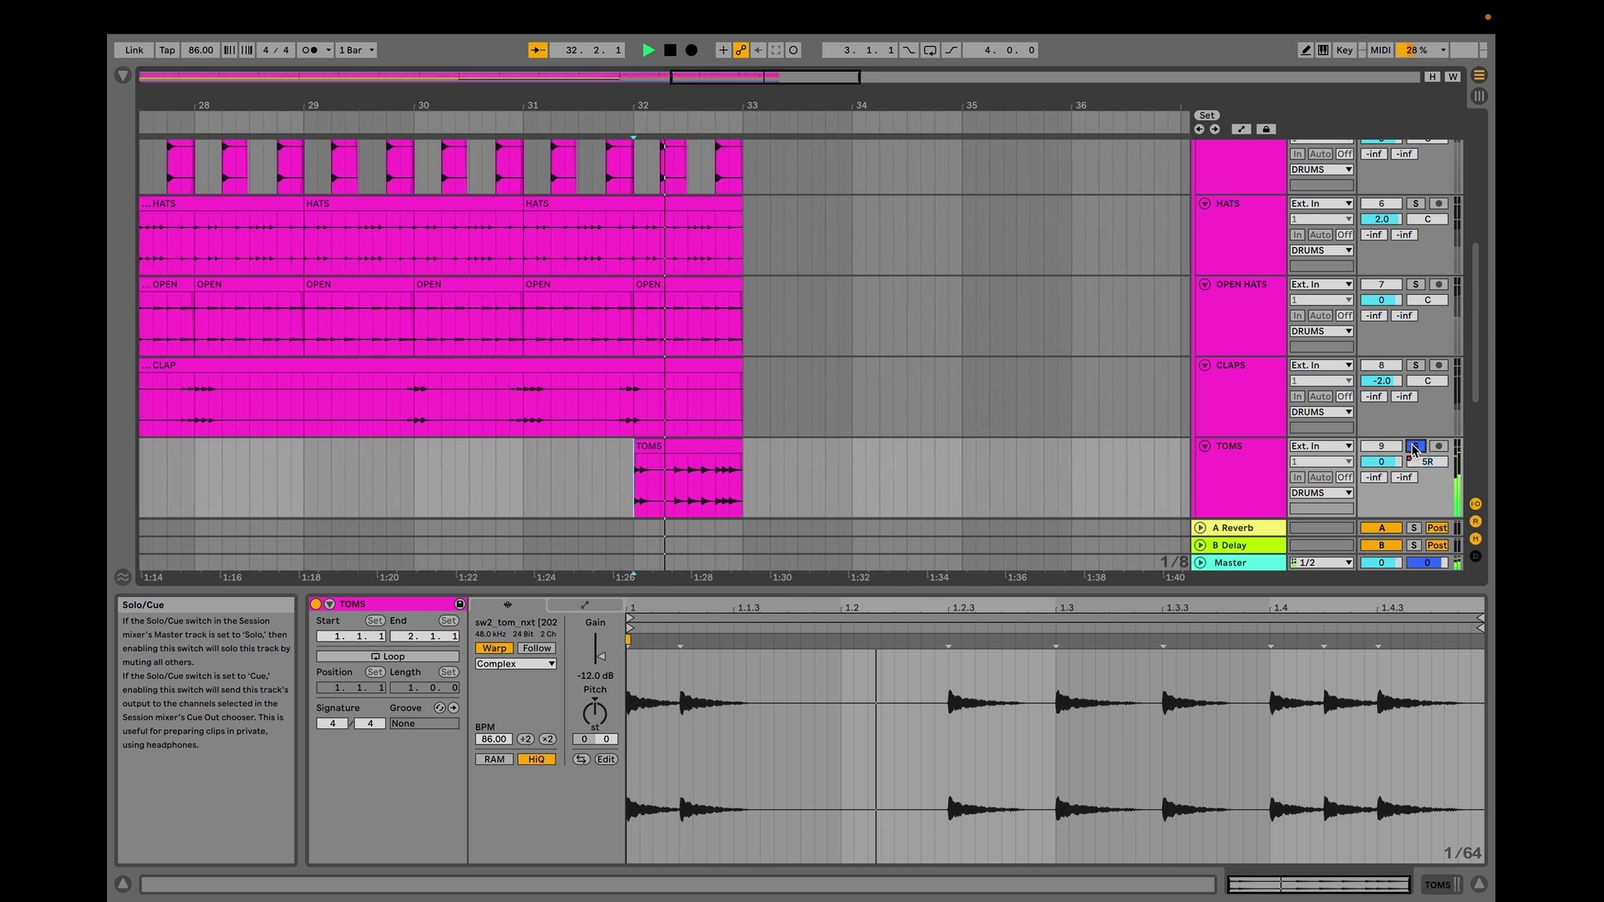
left_click_drag(1414, 449, 1422, 468)
key("a")
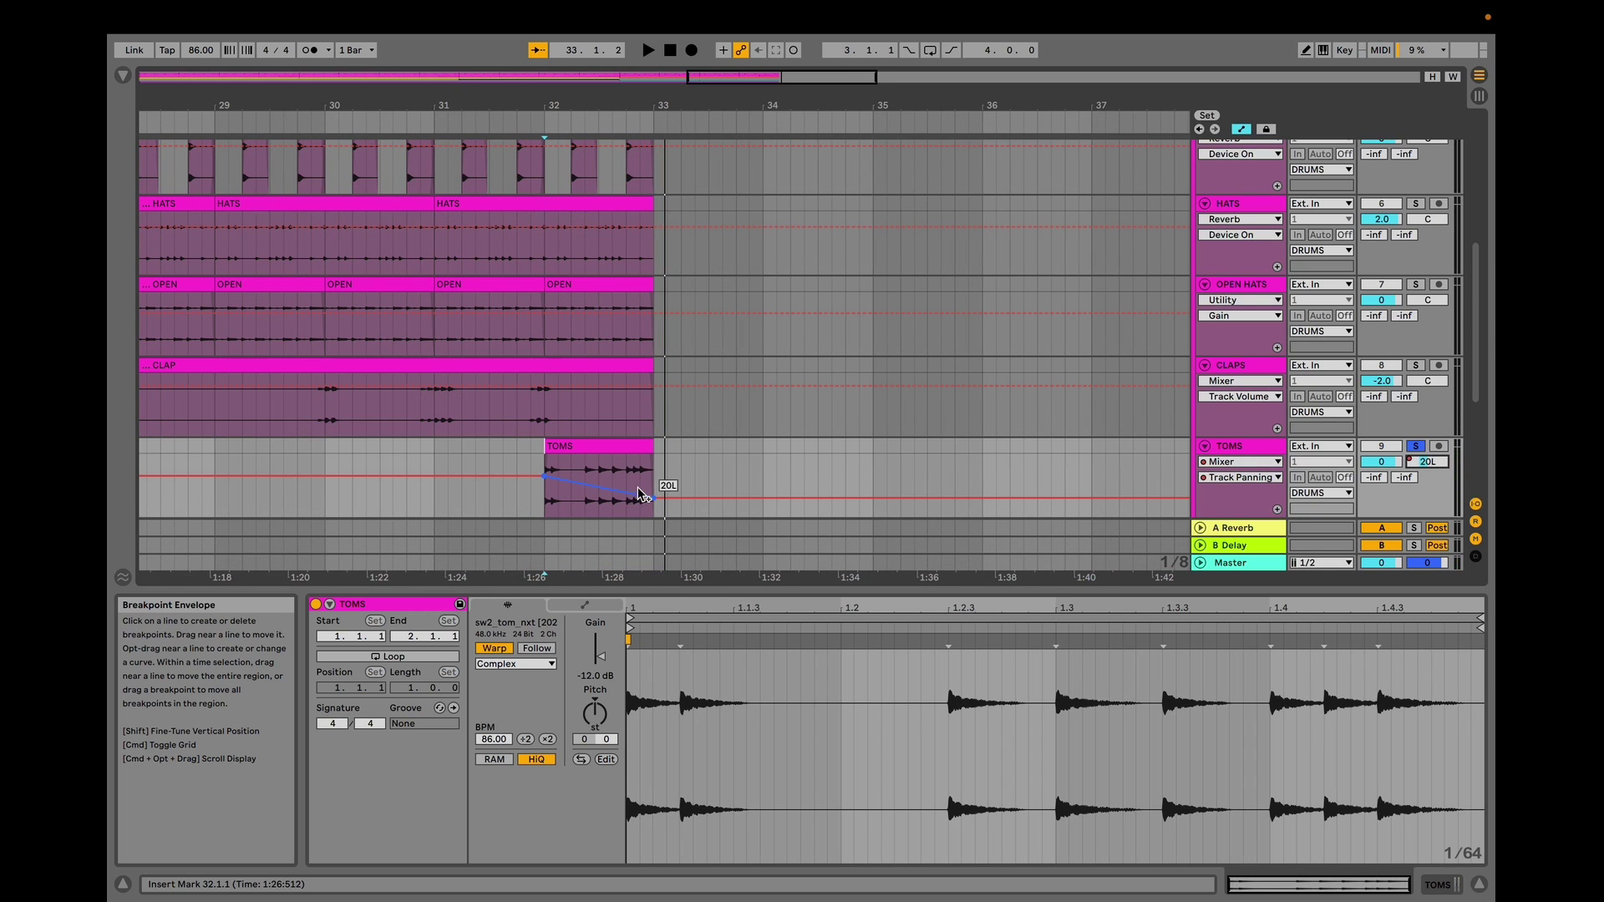